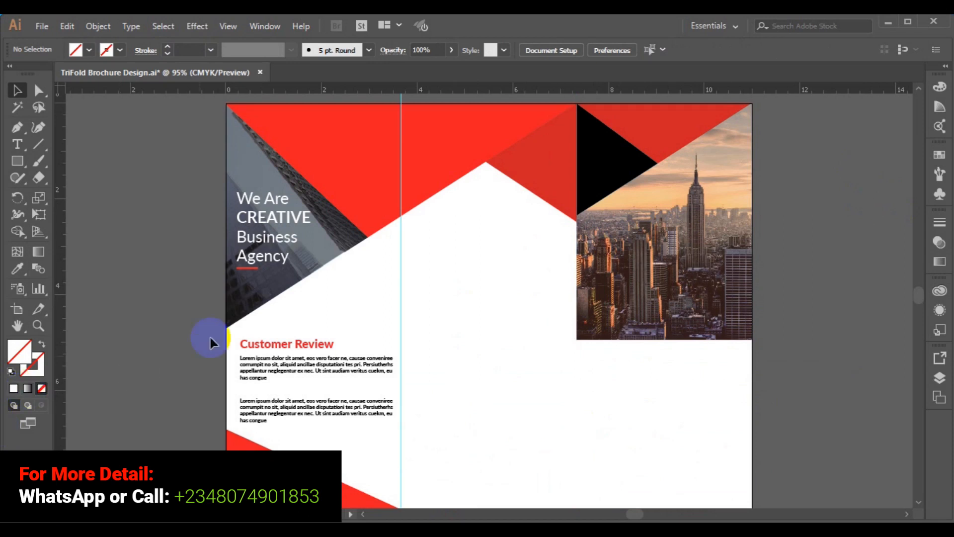
Step: Delete the left panel's photo, Customer Review text, lower red triangle, short red line and white headline
{"action": "left_click_drag", "start_coordinate": [194, 310], "coordinate": [449, 442]}
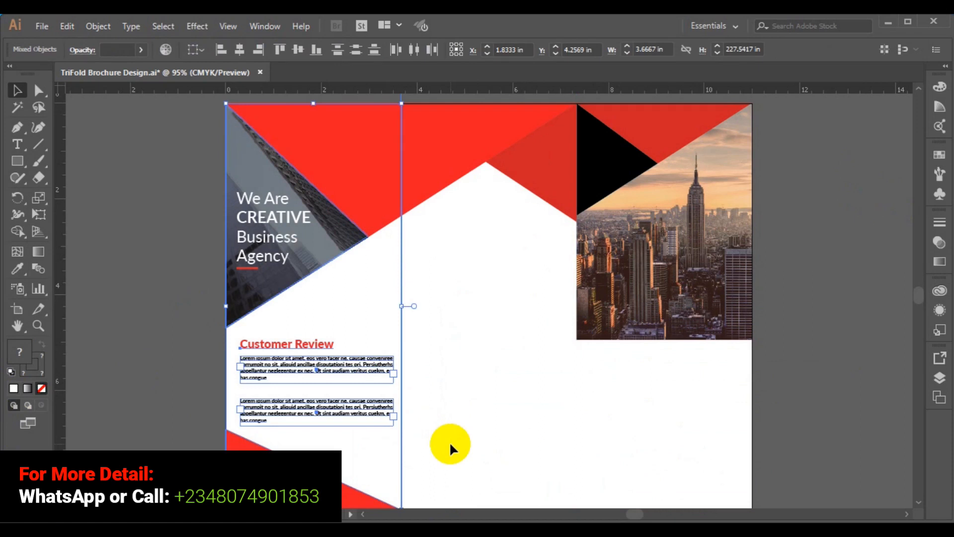
{"action": "key", "text": "Delete"}
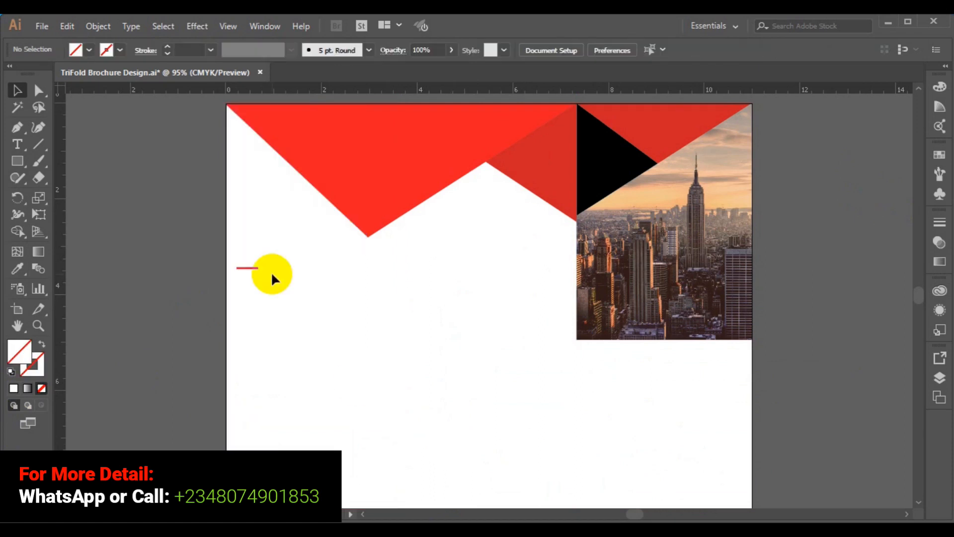
{"action": "left_click_drag", "start_coordinate": [256, 268], "coordinate": [258, 268]}
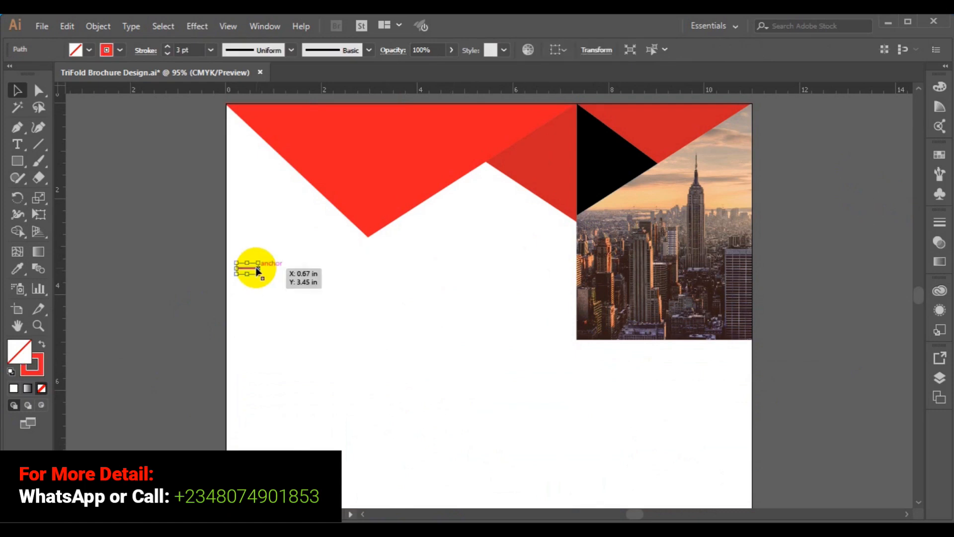
{"action": "key", "text": "Delete"}
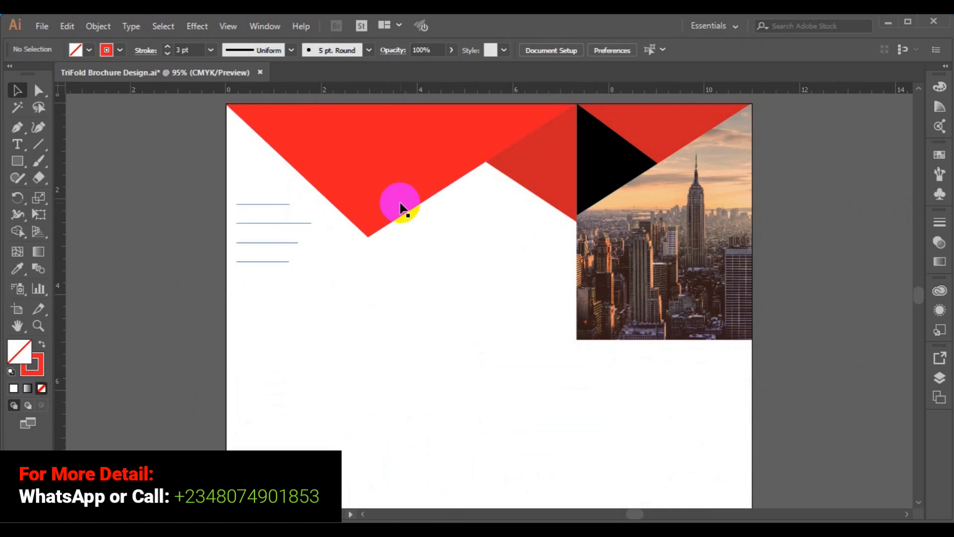
{"action": "left_click", "coordinate": [264, 224]}
{"action": "key", "text": "Delete"}
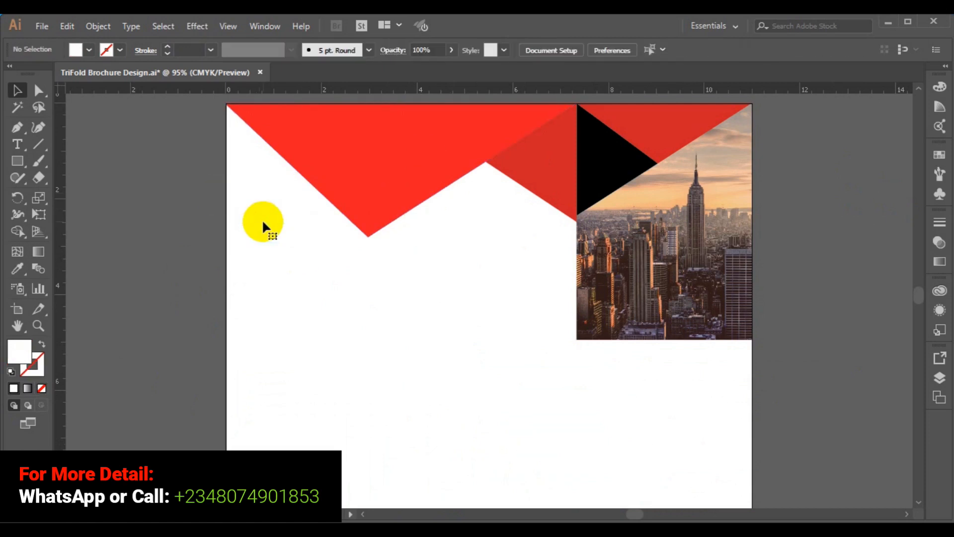
Step: Draw a small white square on the pasteboard beside the brochure and place two copies in a column below it
{"action": "left_click", "coordinate": [18, 161]}
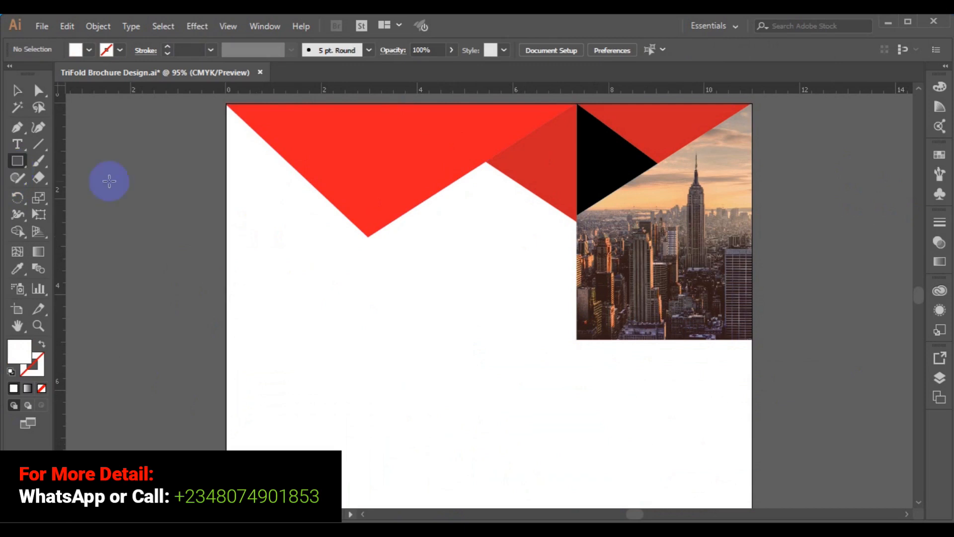
{"action": "left_click_drag", "start_coordinate": [108, 181], "coordinate": [125, 199]}
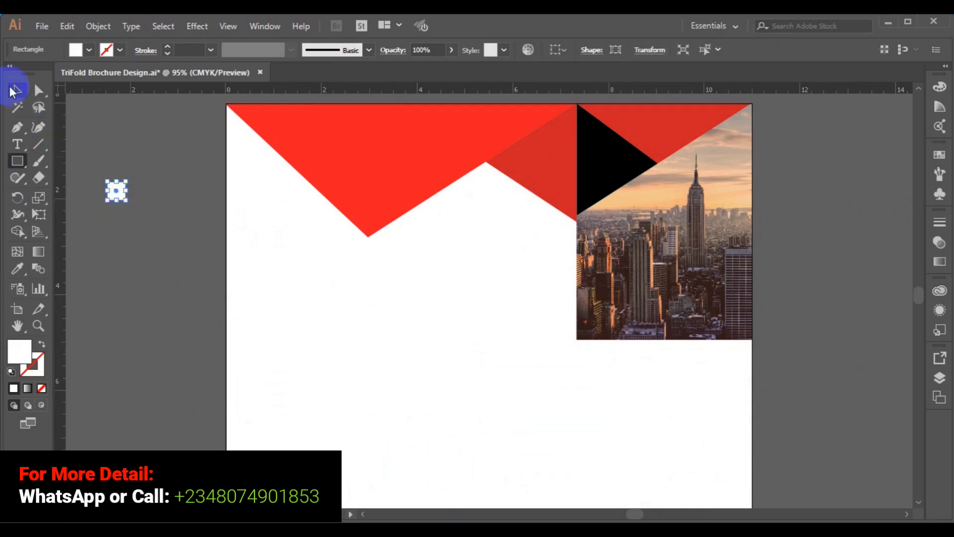
{"action": "left_click", "coordinate": [14, 91]}
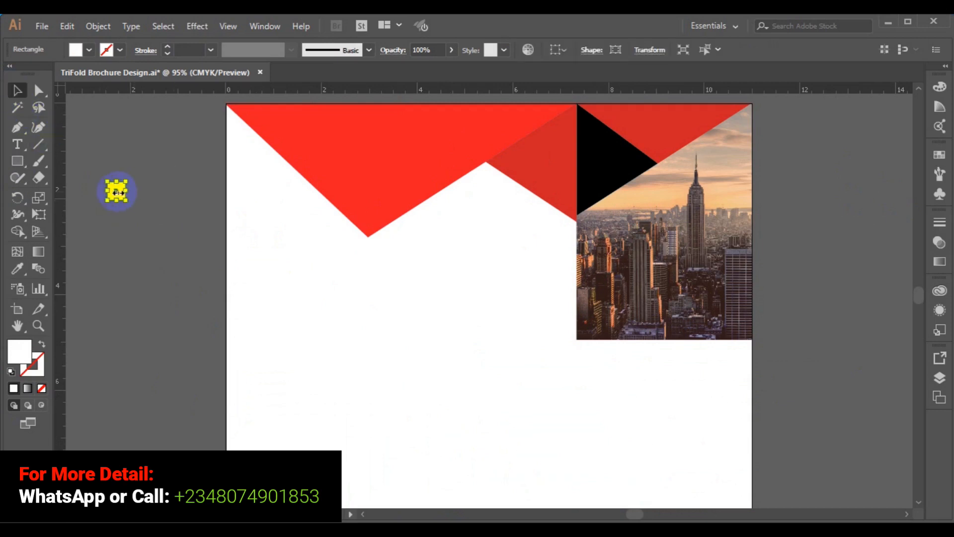
{"action": "left_click_drag", "start_coordinate": [118, 195], "coordinate": [118, 225]}
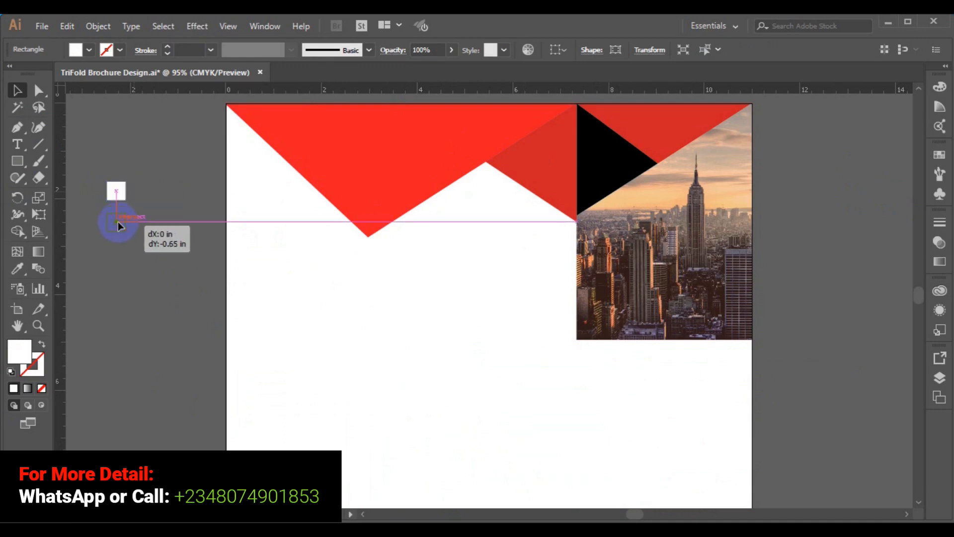
{"action": "left_click_drag", "start_coordinate": [119, 228], "coordinate": [117, 258]}
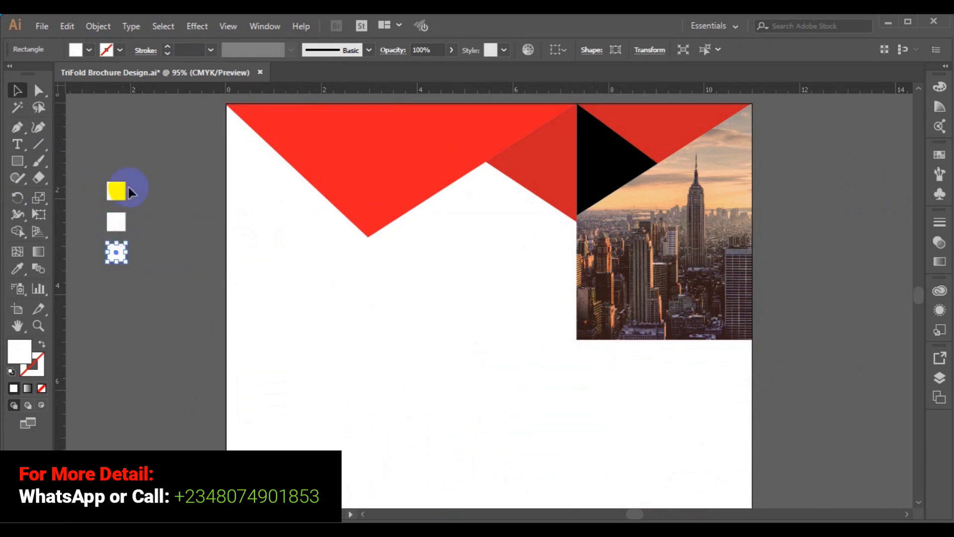
Step: Fill the lowest square with the bright red sampled from the large banner shape
{"action": "left_click", "coordinate": [17, 269]}
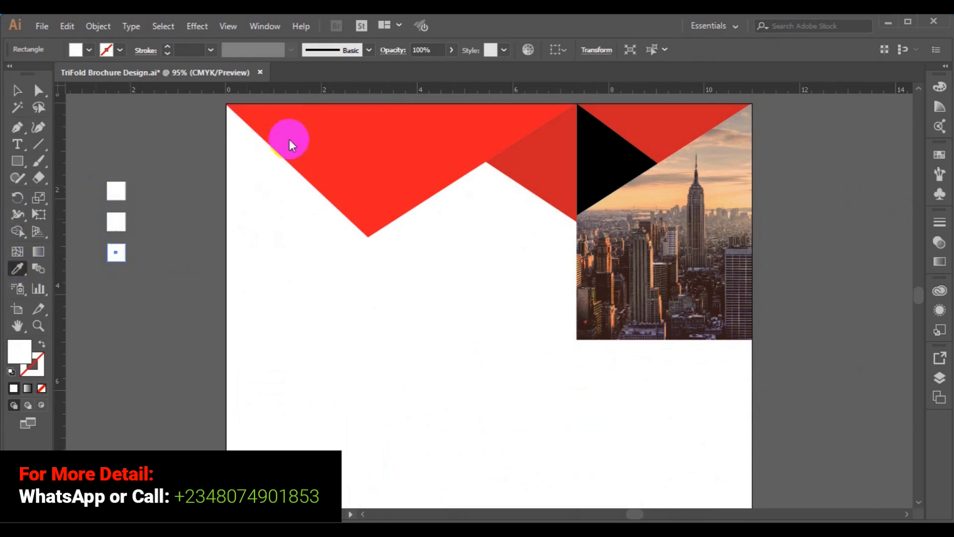
{"action": "left_click", "coordinate": [305, 132]}
{"action": "left_click", "coordinate": [18, 91]}
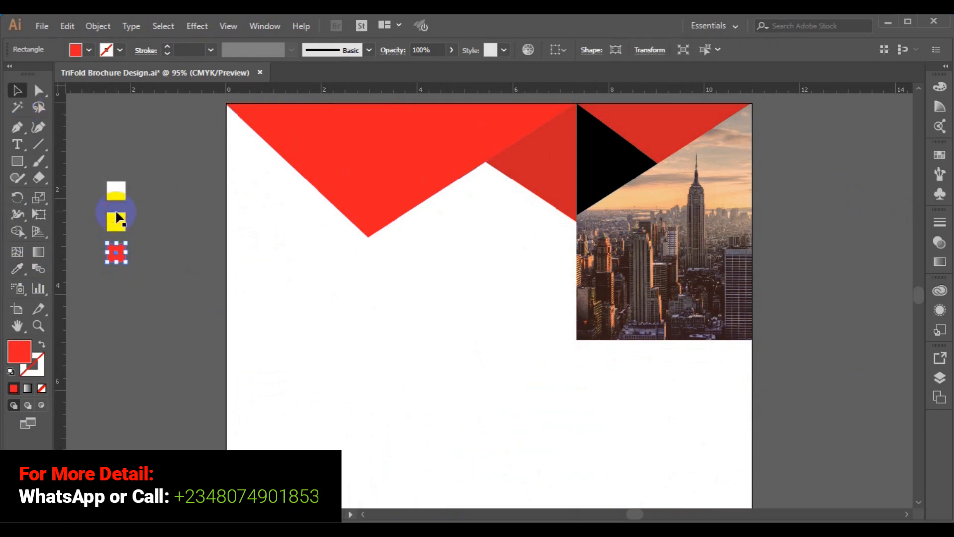
{"action": "left_click", "coordinate": [116, 215]}
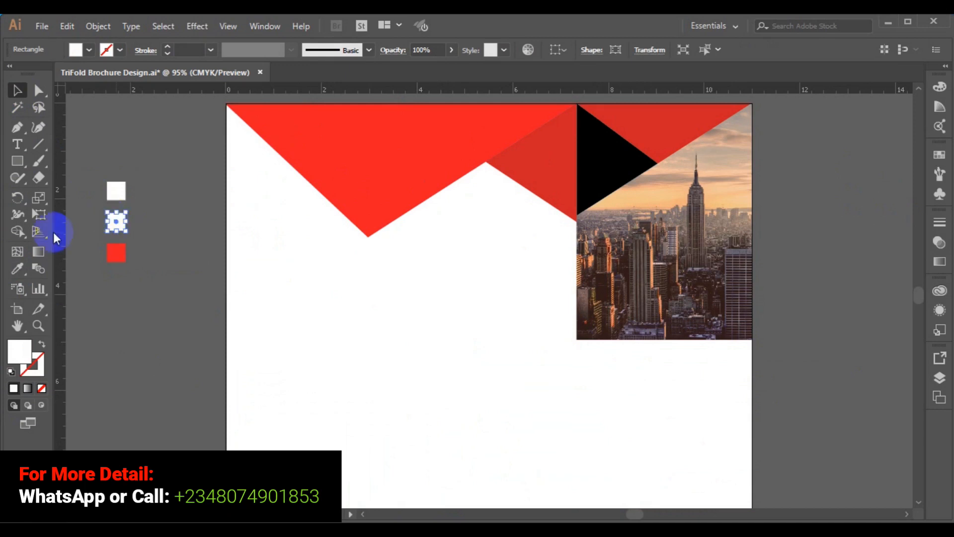
{"action": "left_click_drag", "start_coordinate": [58, 276], "coordinate": [381, 294]}
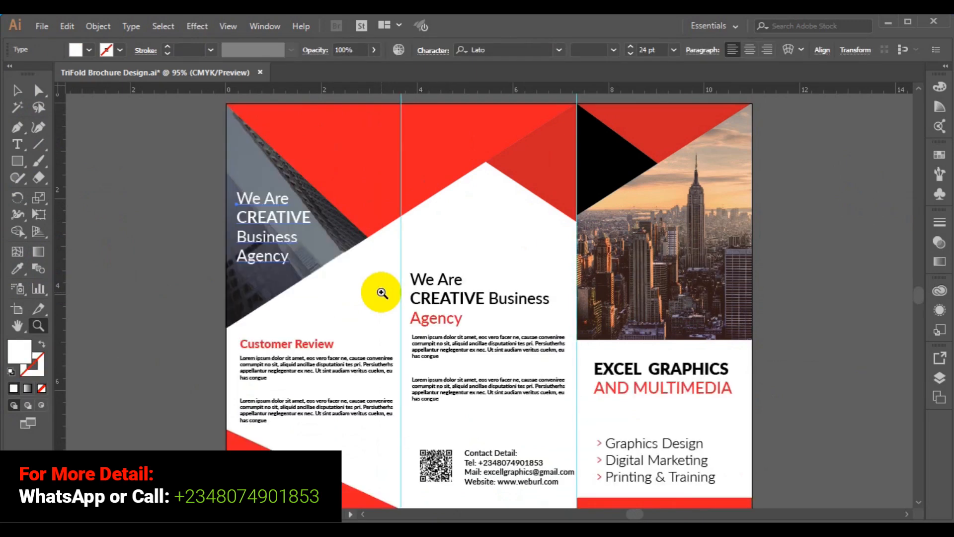
Step: Delete the white "We Are CREATIVE Business Agency" headline, the dark overlay and the building photo from the left panel
{"action": "left_click", "coordinate": [17, 90]}
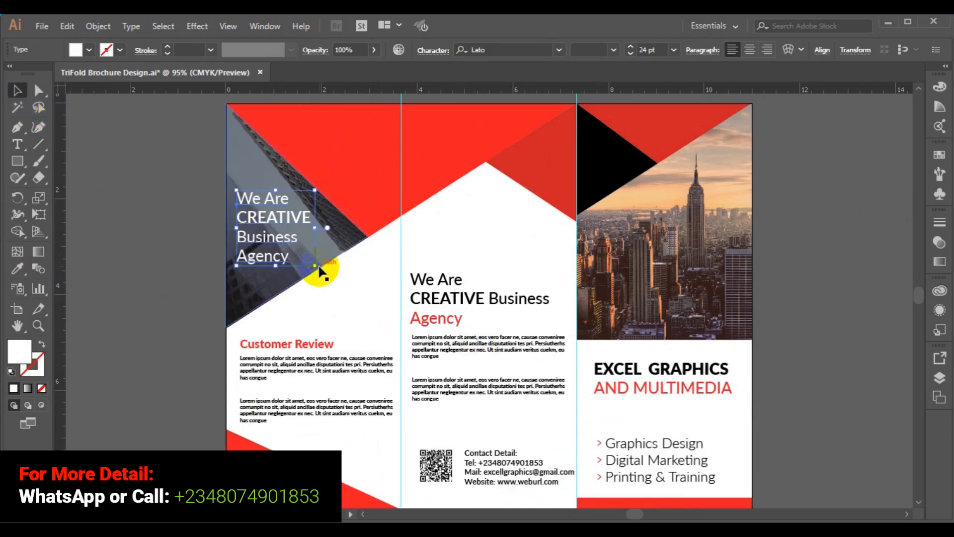
{"action": "key", "text": "Delete"}
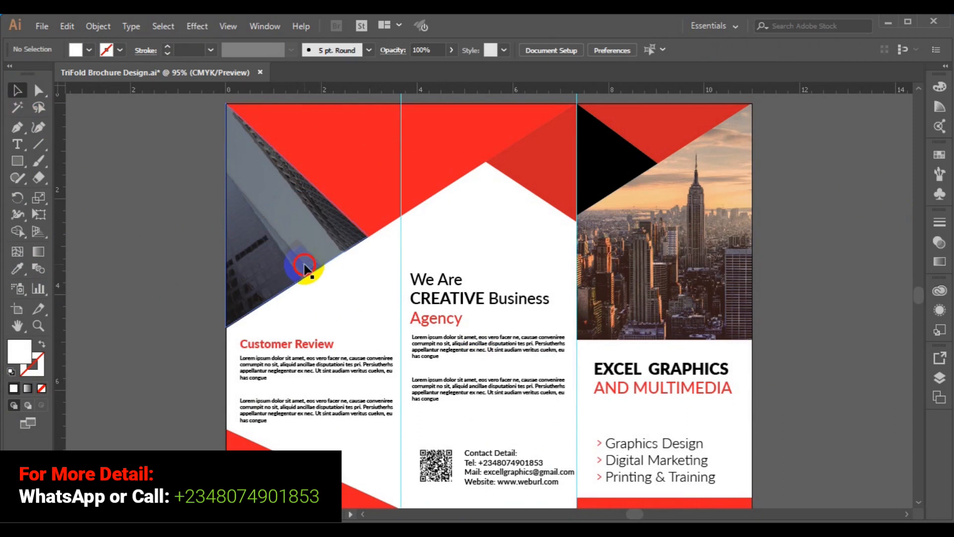
{"action": "left_click", "coordinate": [304, 268]}
{"action": "key", "text": "Delete"}
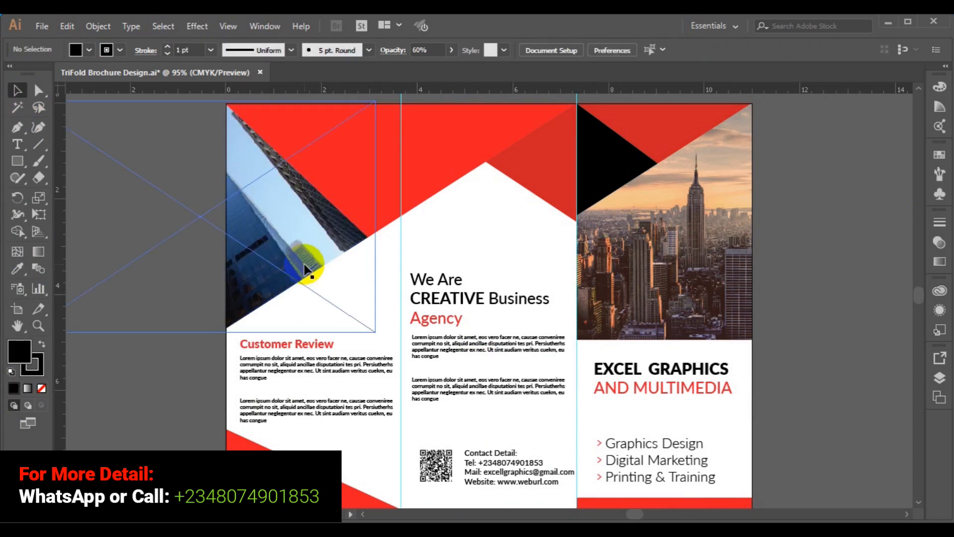
{"action": "left_click", "coordinate": [305, 265]}
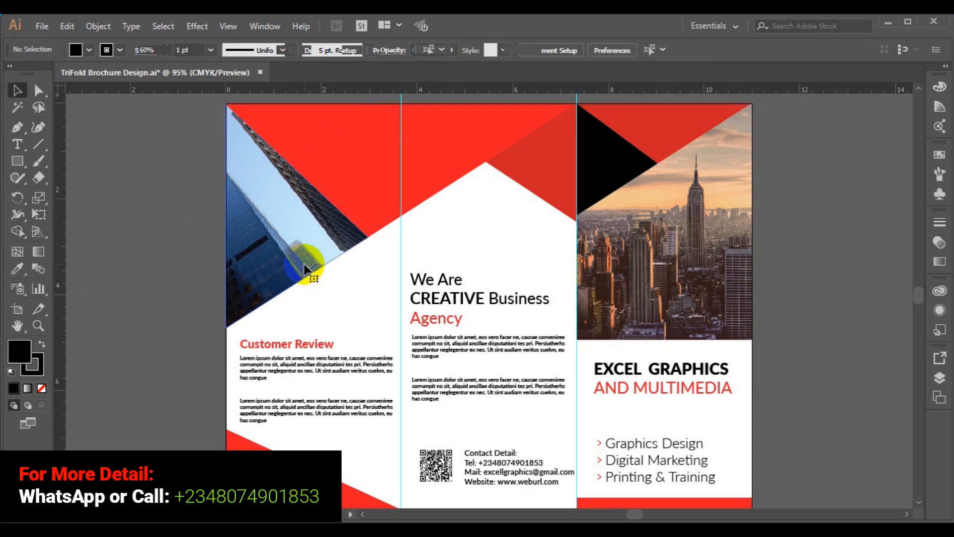
{"action": "key", "text": "Delete"}
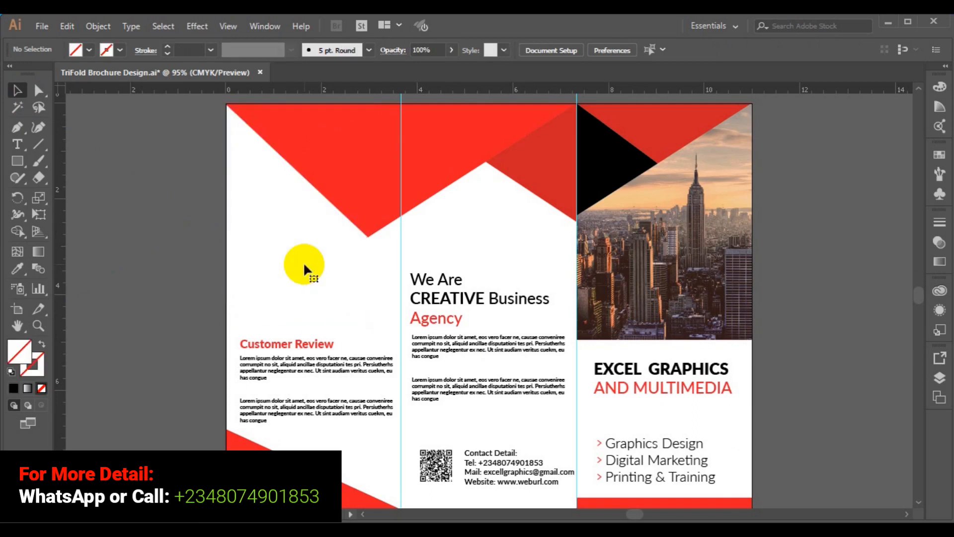
Step: Delete the two review paragraphs and the "Customer Review" heading from the left panel
{"action": "left_click", "coordinate": [316, 370]}
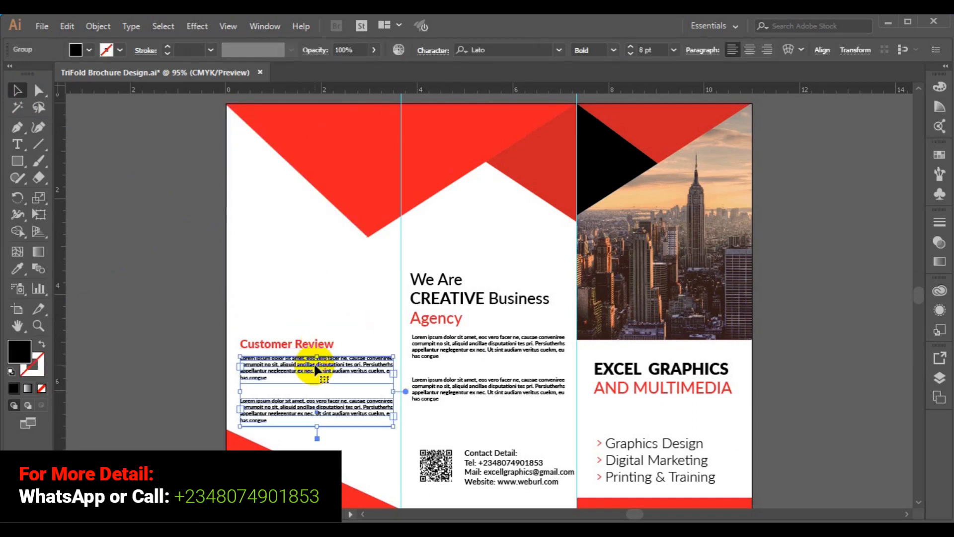
{"action": "key", "text": "Delete"}
{"action": "left_click", "coordinate": [310, 347]}
{"action": "key", "text": "Delete"}
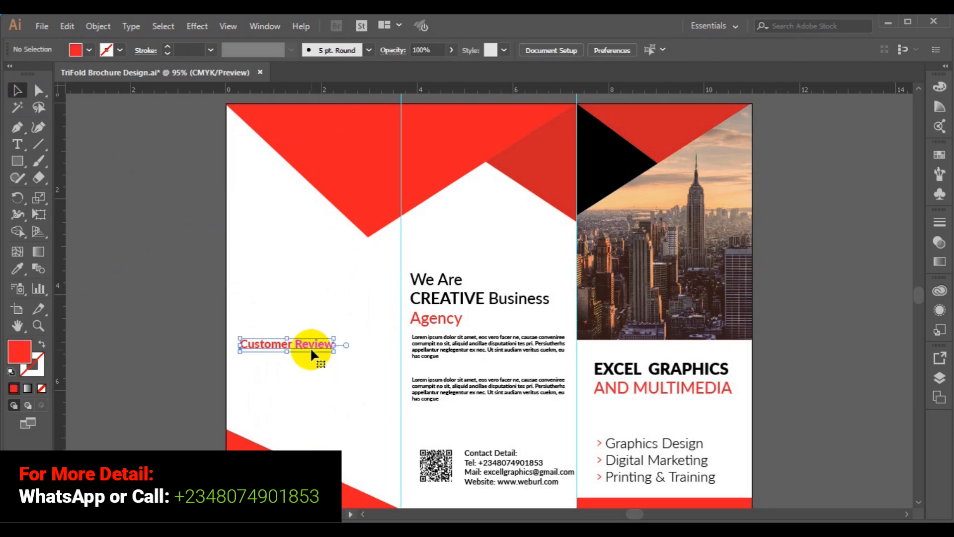
Step: Delete the middle panel's headline, both body paragraphs, the QR code and the contact details
{"action": "left_click", "coordinate": [431, 324]}
{"action": "key", "text": "Delete"}
{"action": "left_click_drag", "start_coordinate": [431, 323], "coordinate": [448, 347]}
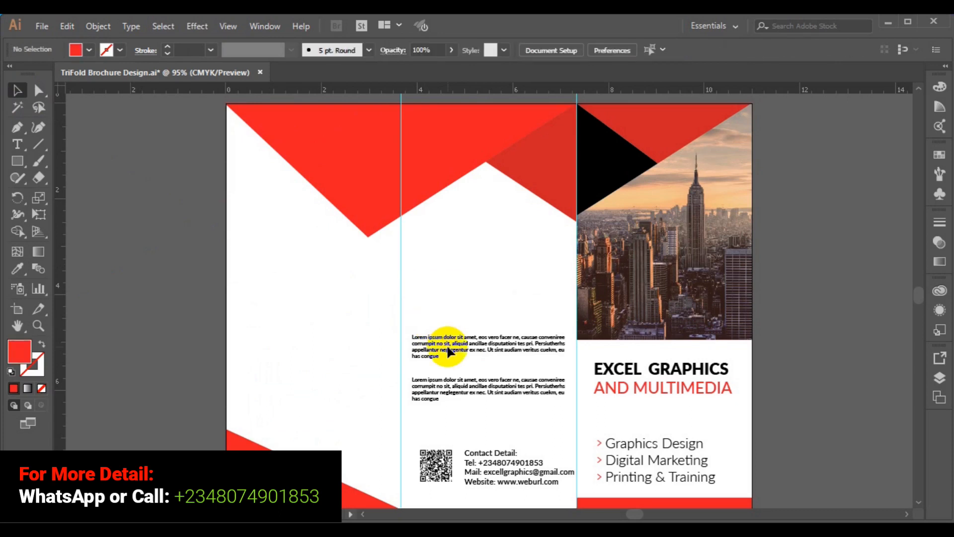
{"action": "left_click", "coordinate": [444, 347]}
{"action": "left_click", "coordinate": [452, 391], "text": "shift"}
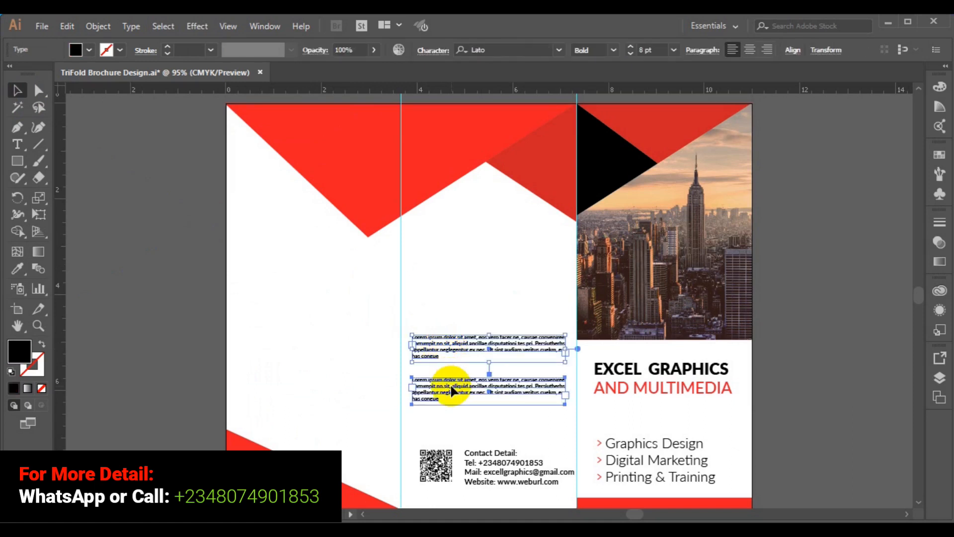
{"action": "left_click", "coordinate": [448, 474], "text": "shift"}
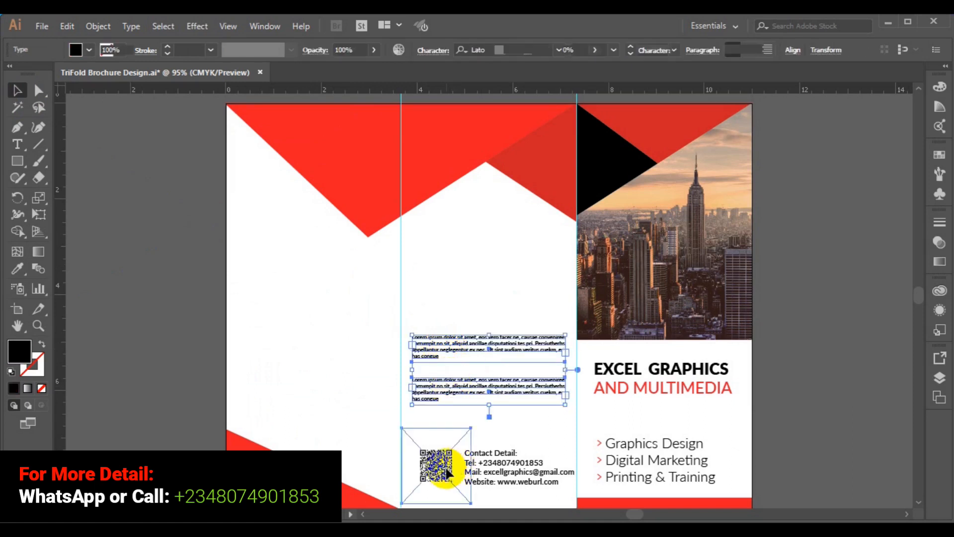
{"action": "left_click", "coordinate": [522, 479], "text": "shift"}
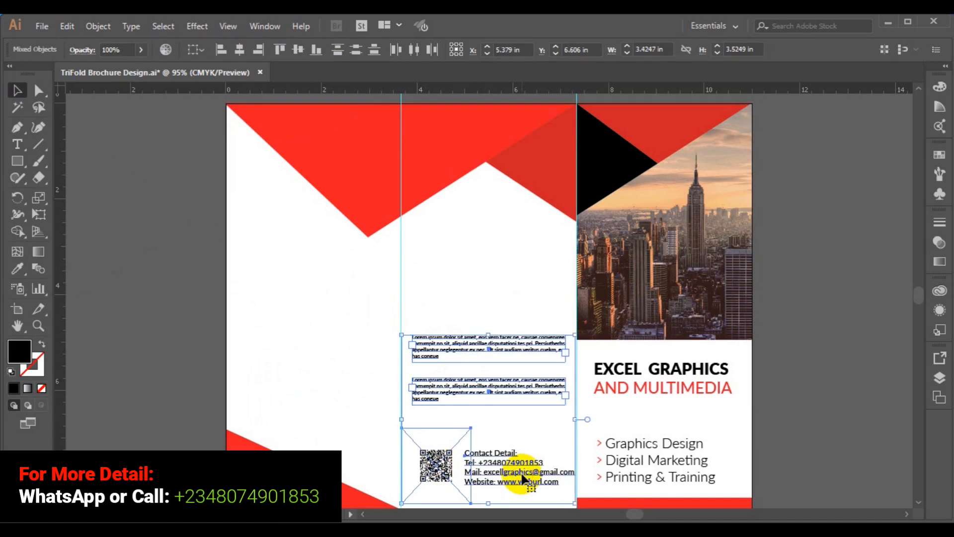
{"action": "key", "text": "Delete"}
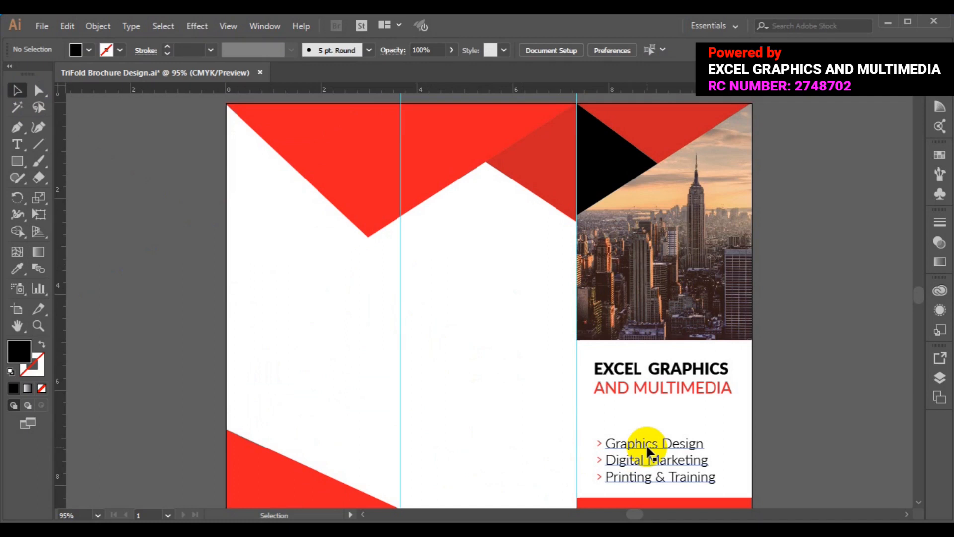
Step: Delete the "EXCEL GRAPHICS AND MULTIMEDIA" title and the three-item service list with its red arrows from the right panel
{"action": "left_click", "coordinate": [662, 389]}
{"action": "key", "text": "Delete"}
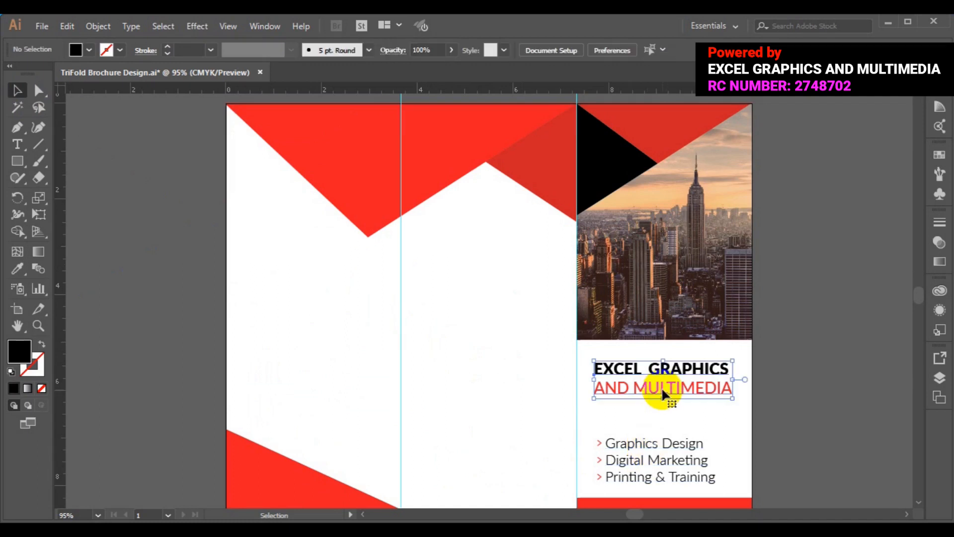
{"action": "left_click", "coordinate": [599, 439]}
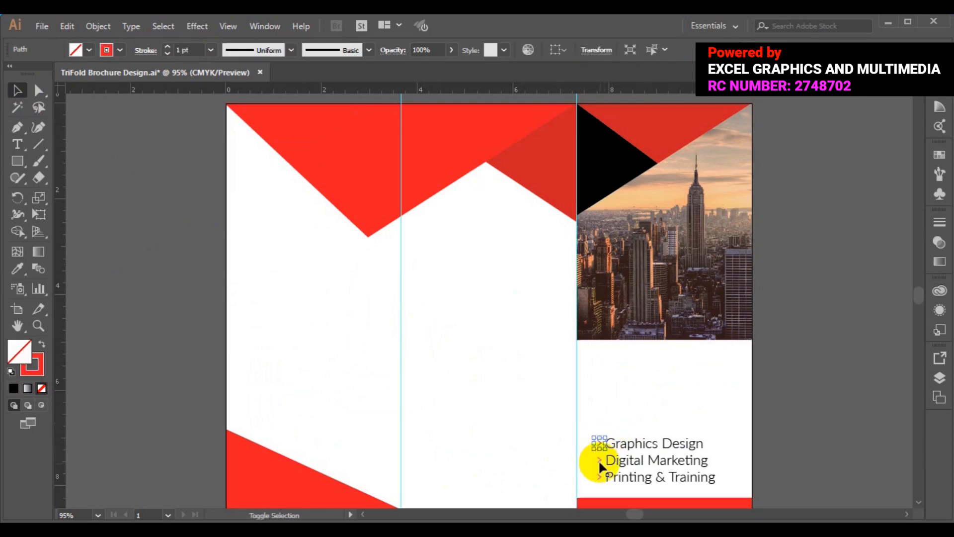
{"action": "left_click", "coordinate": [599, 461], "text": "shift"}
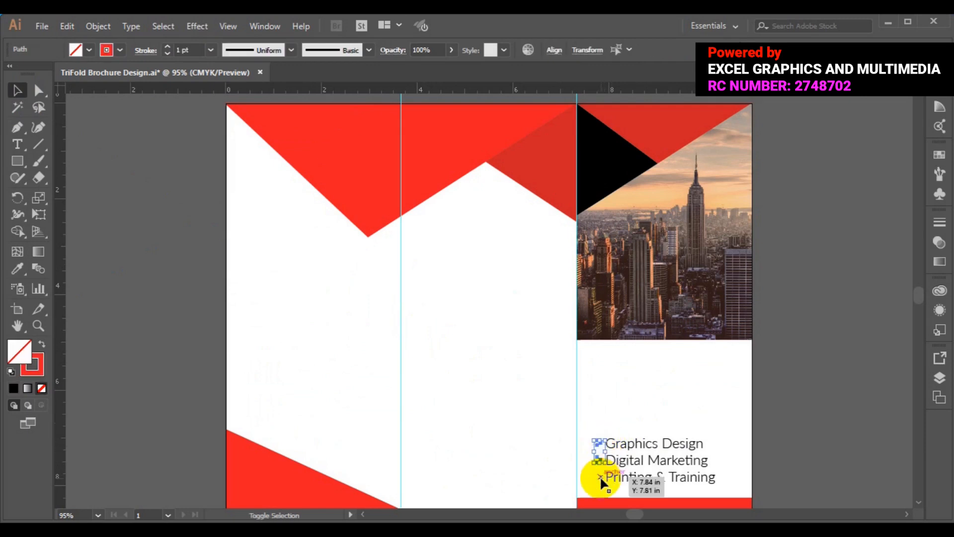
{"action": "left_click", "coordinate": [616, 475], "text": "shift"}
{"action": "key", "text": "Delete"}
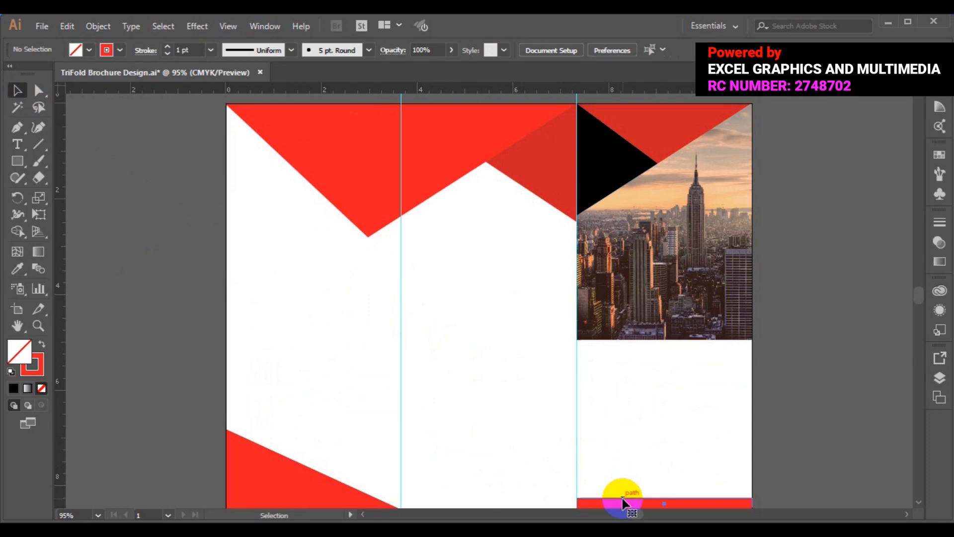
Step: Delete the red bar at the foot of the right panel and the red triangle at the left panel's lower edge
{"action": "left_click", "coordinate": [623, 501]}
{"action": "key", "text": "Delete"}
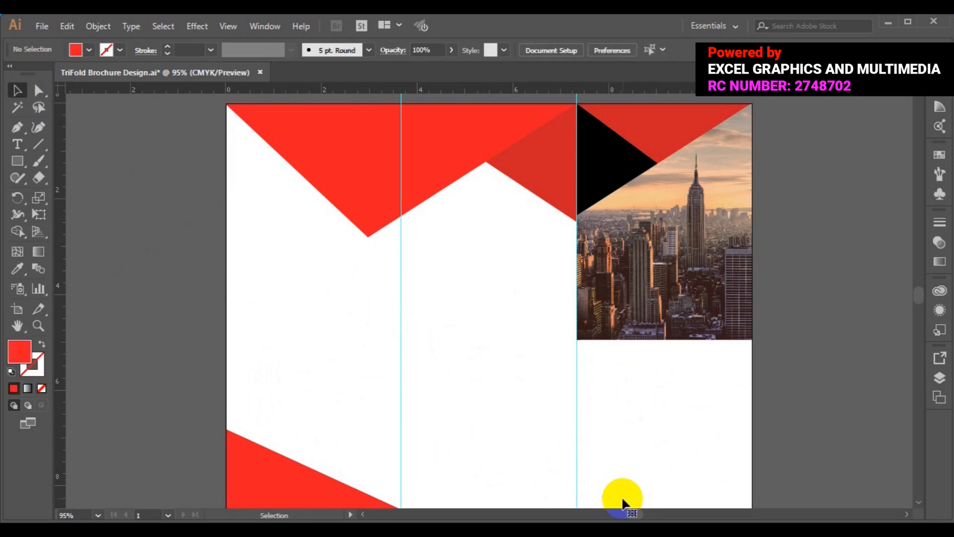
{"action": "left_click", "coordinate": [279, 503]}
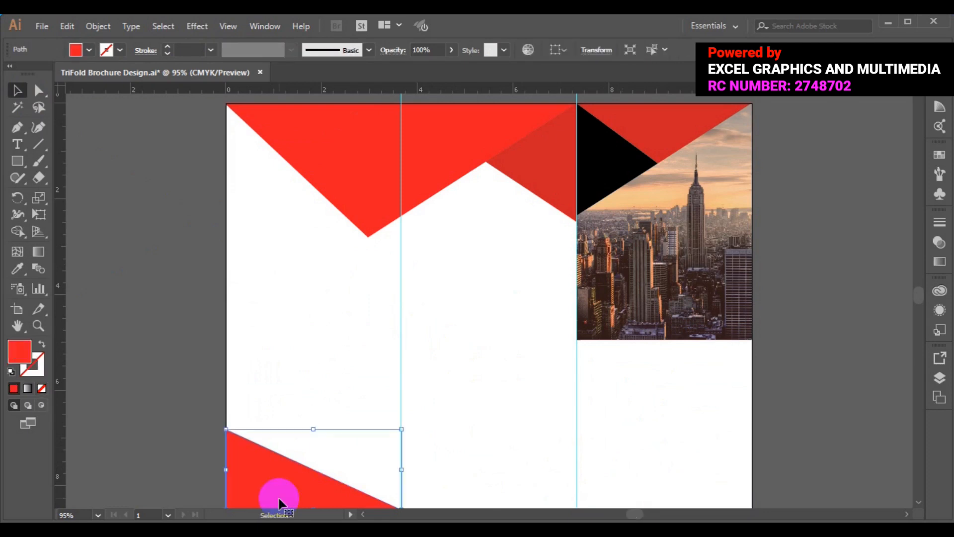
{"action": "key", "text": "Delete"}
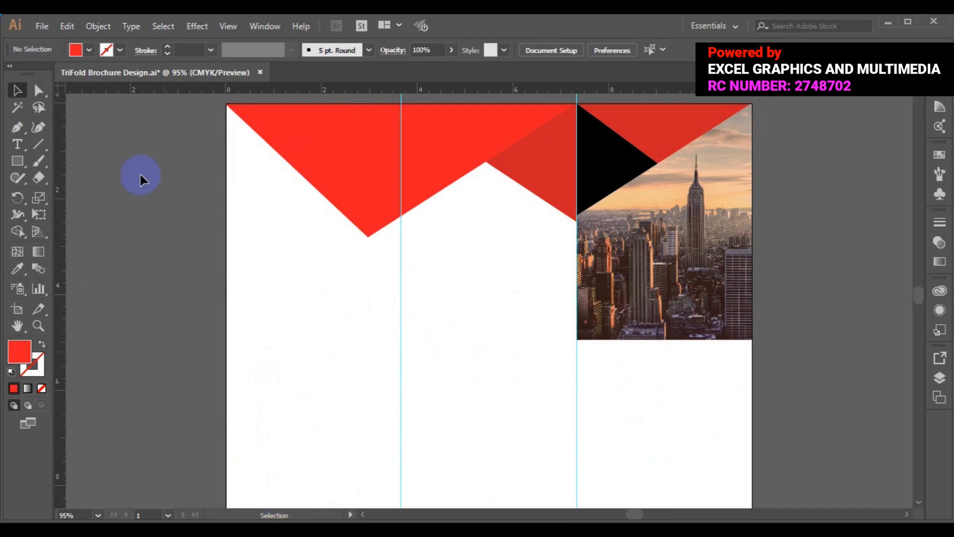
Step: Delete the semi-transparent red overlay and the city skyline photo from the right panel
{"action": "left_click", "coordinate": [680, 290]}
{"action": "key", "text": "Delete"}
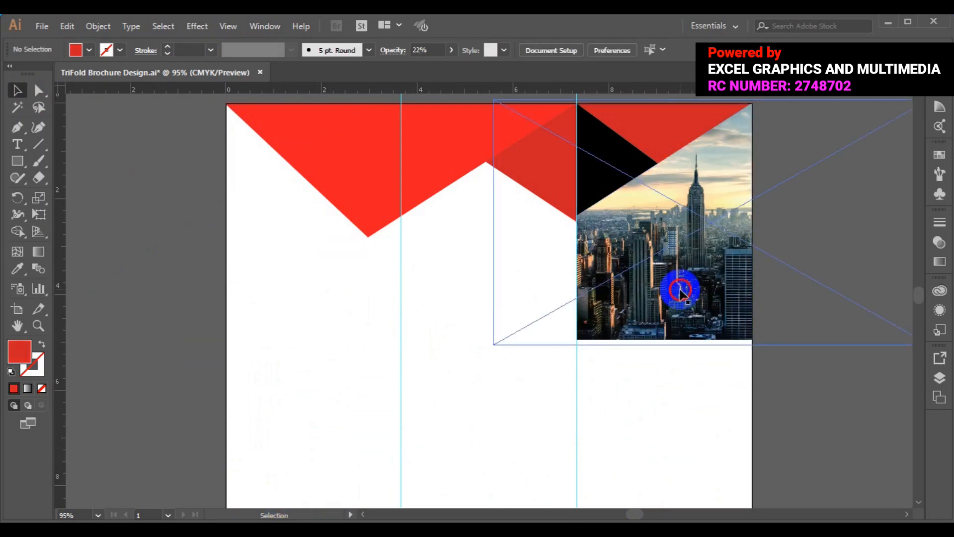
{"action": "left_click", "coordinate": [680, 290]}
{"action": "key", "text": "Delete"}
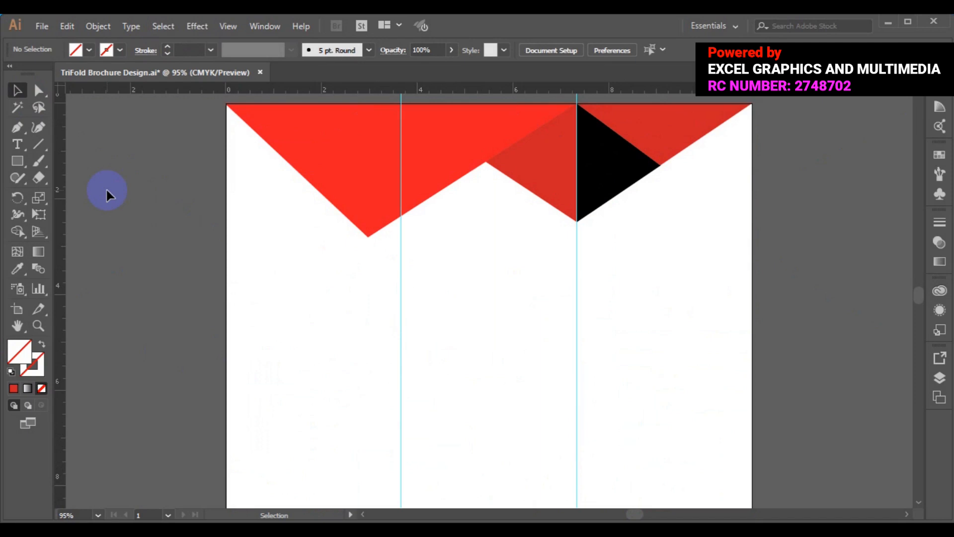
Step: Draw a triangle with the Pen tool over the page's lower-left corner, from about 5.4 in down the left edge to about 4.83 in along the bottom edge
{"action": "left_click", "coordinate": [430, 149]}
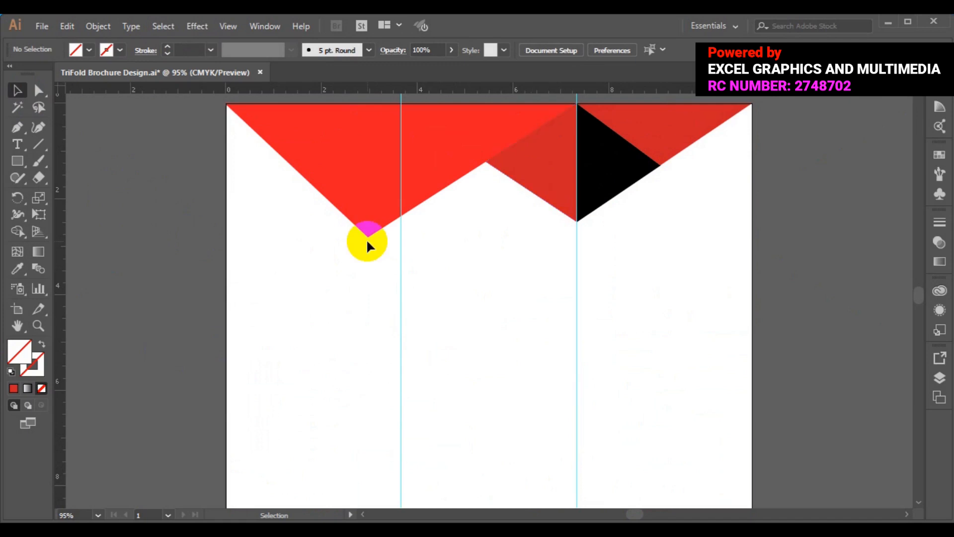
{"action": "left_click", "coordinate": [17, 128]}
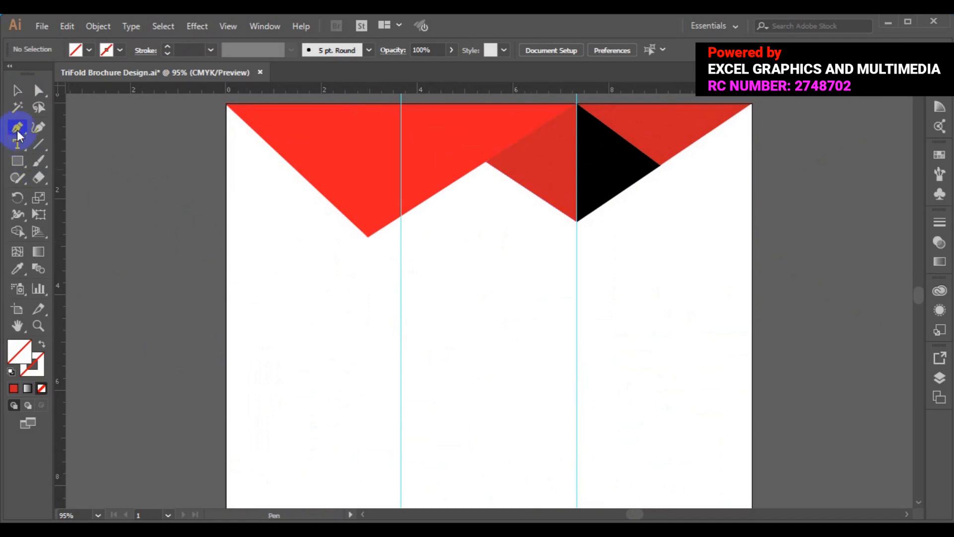
{"action": "left_click", "coordinate": [226, 361]}
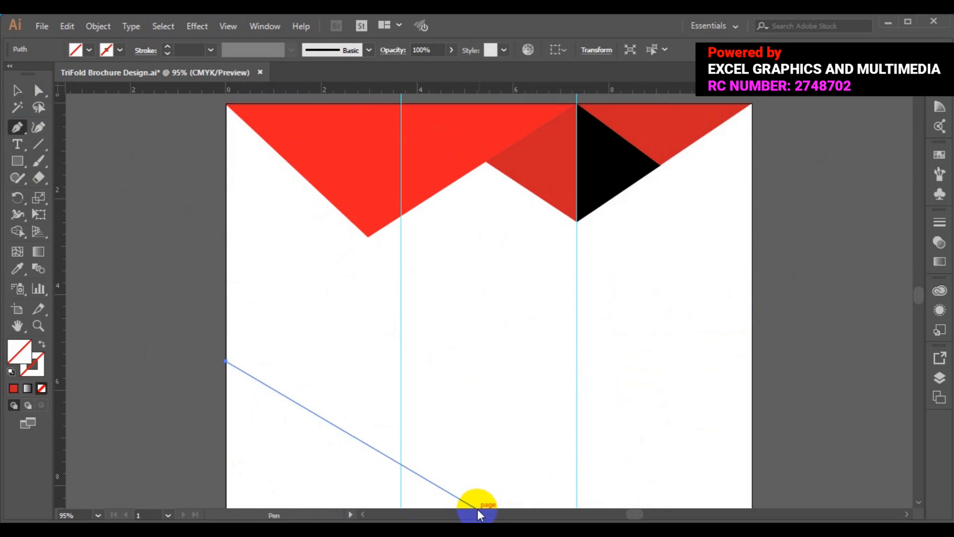
{"action": "left_click", "coordinate": [477, 510]}
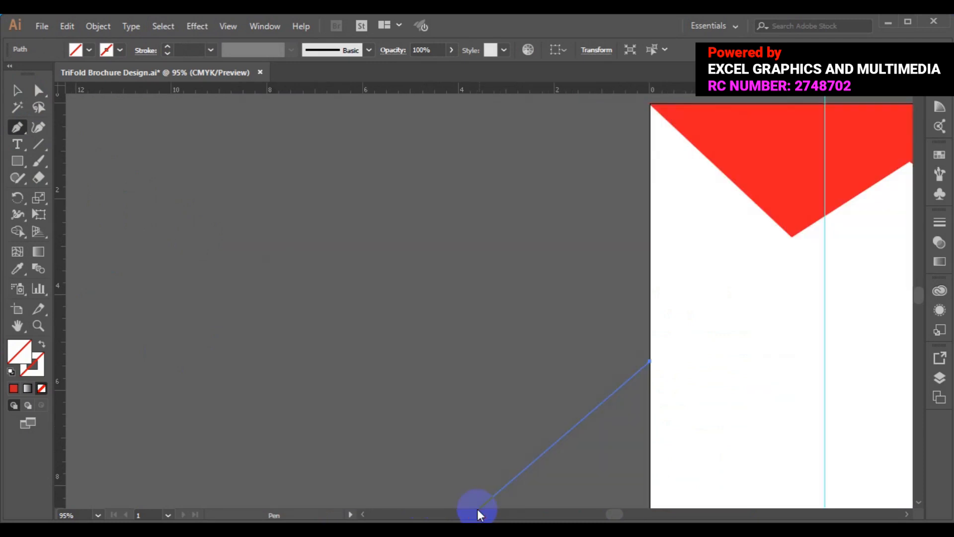
{"action": "key", "text": "ctrl"}
{"action": "key", "text": "ctrl+0"}
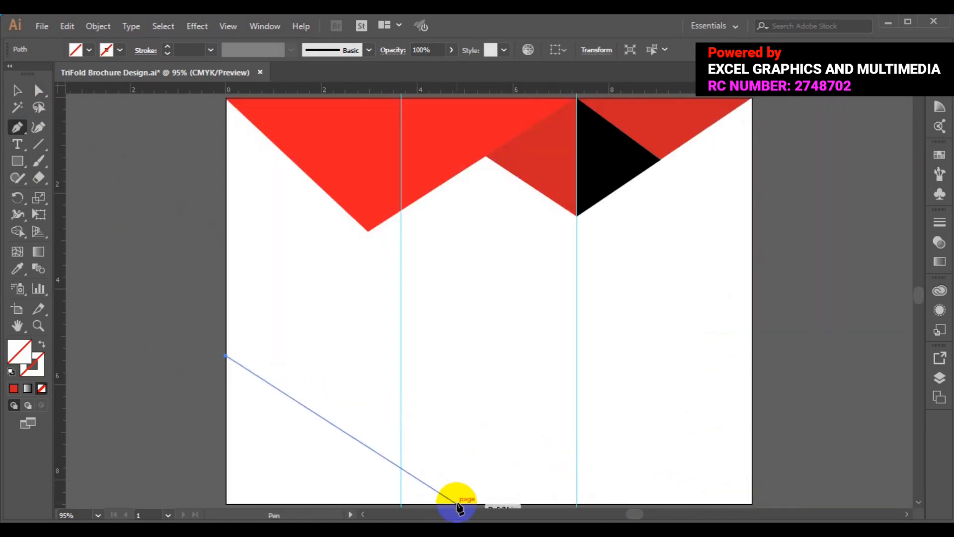
{"action": "left_click", "coordinate": [456, 503]}
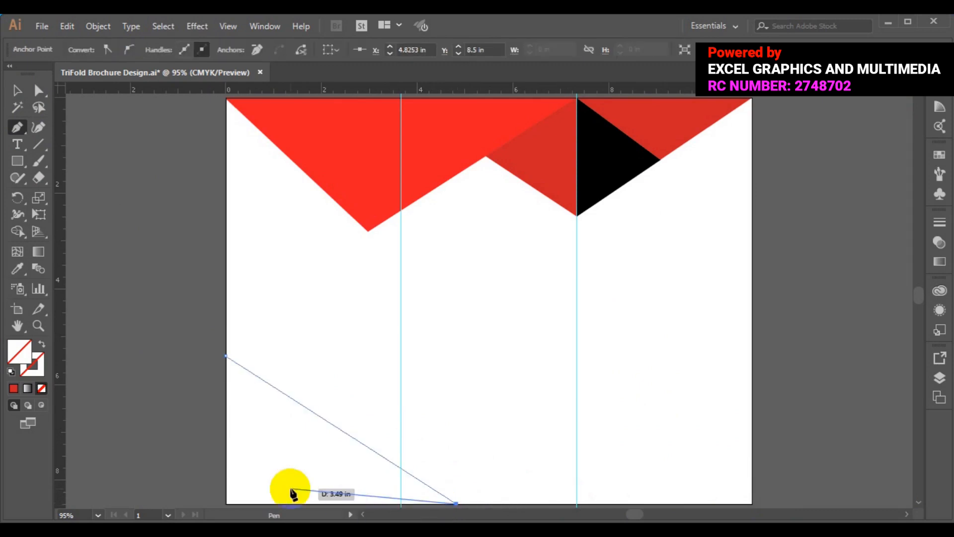
{"action": "left_click", "coordinate": [226, 504]}
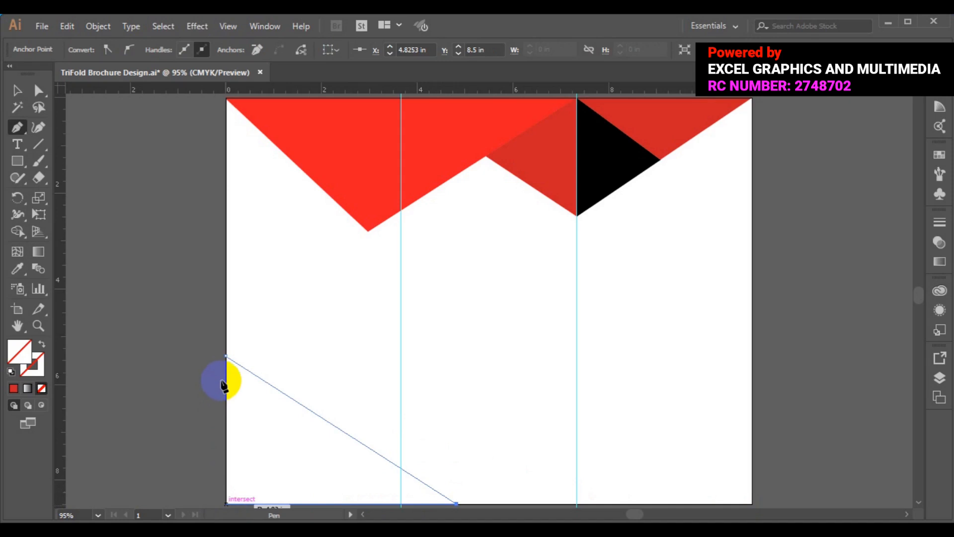
{"action": "left_click", "coordinate": [226, 357]}
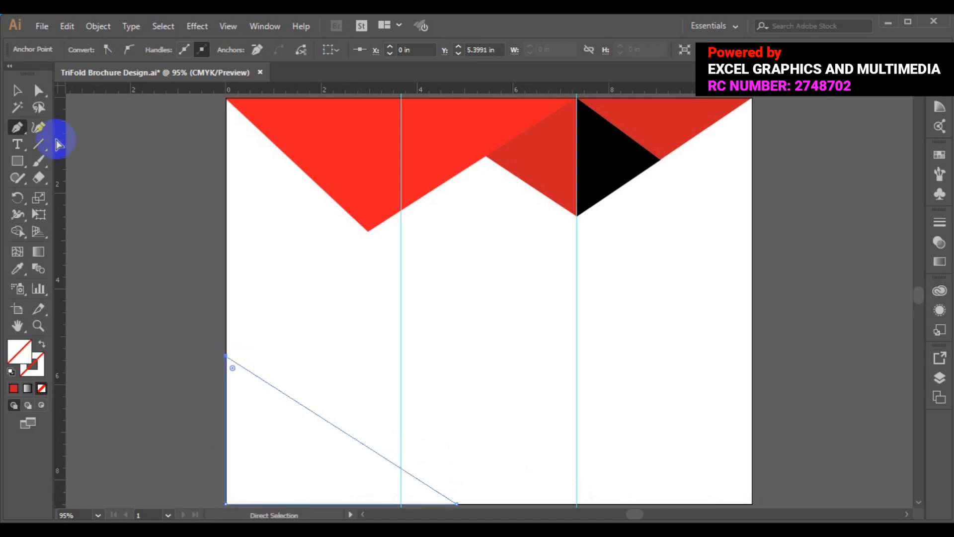
{"action": "left_click", "coordinate": [17, 91]}
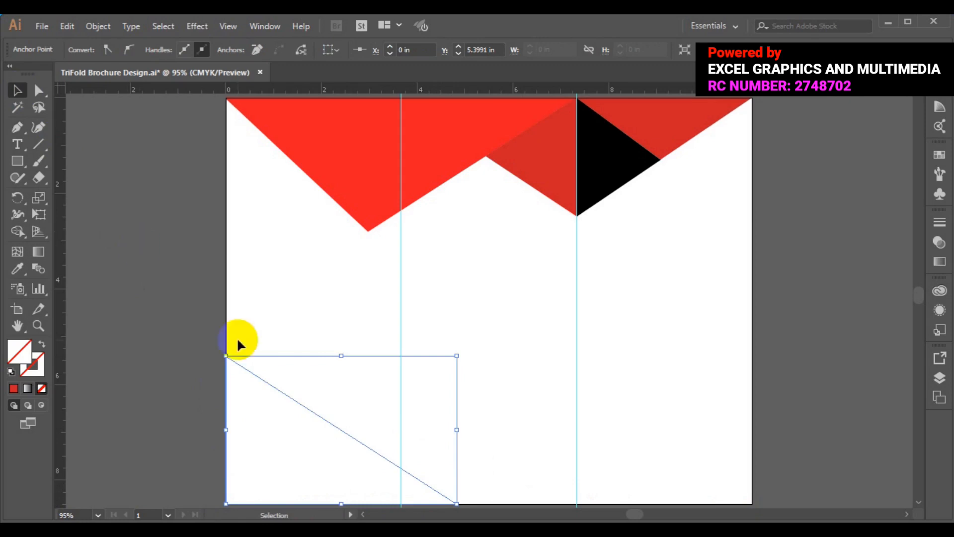
Step: Fill the lower-left triangle with dark grey #473E3F
{"action": "left_click", "coordinate": [28, 356]}
{"action": "double_click", "coordinate": [28, 356]}
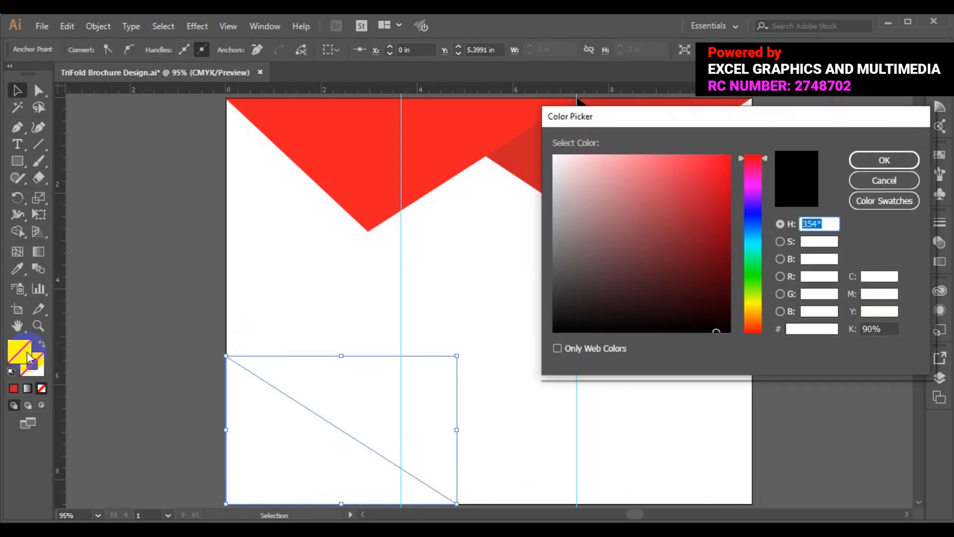
{"action": "left_click", "coordinate": [577, 282]}
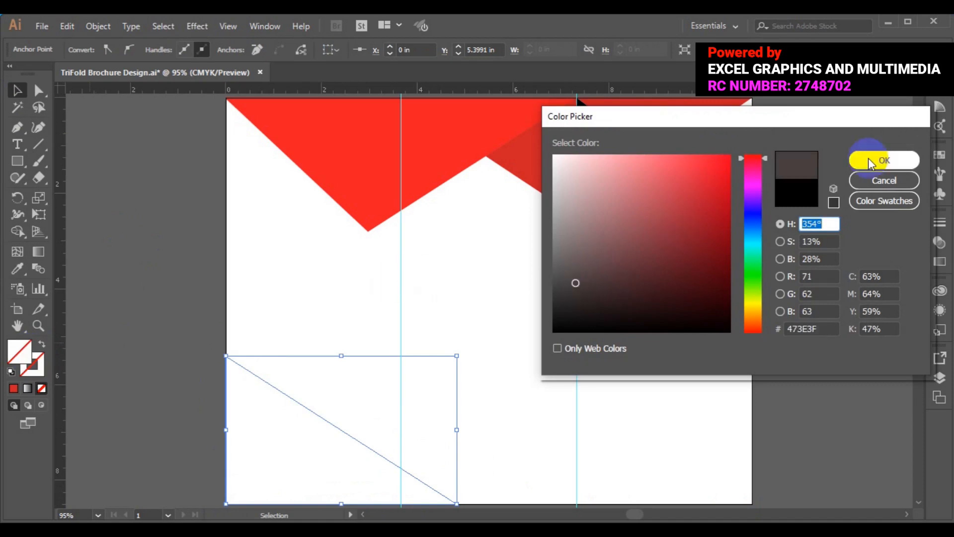
{"action": "left_click", "coordinate": [886, 157]}
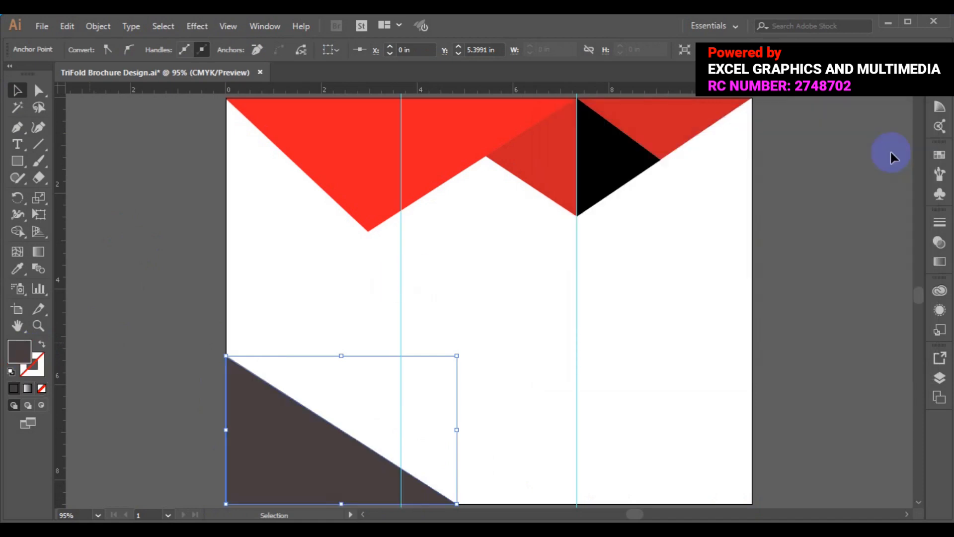
{"action": "left_click", "coordinate": [230, 272]}
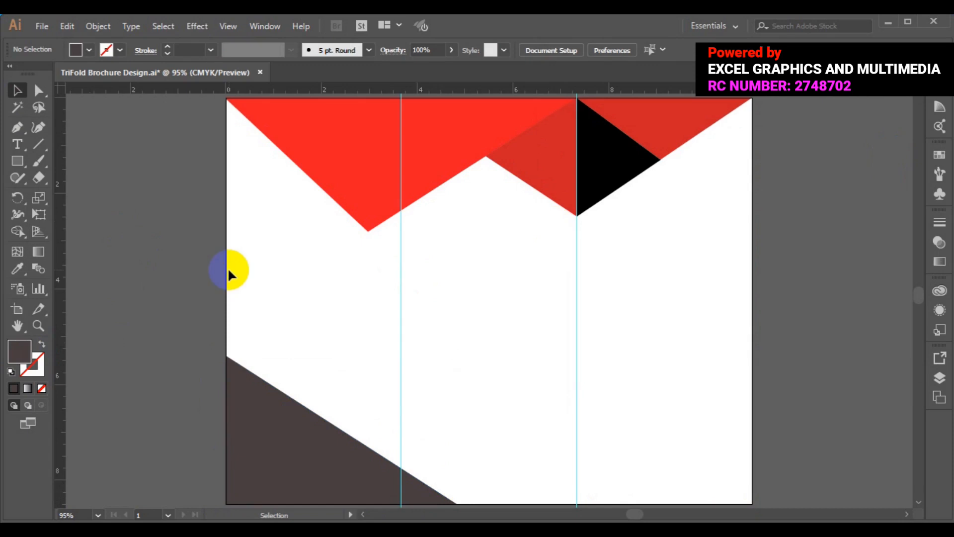
Step: Fill the lower-left triangle with the bright red sampled from the large triangle along the page's upper edge using the Eyedropper
{"action": "left_click", "coordinate": [294, 419]}
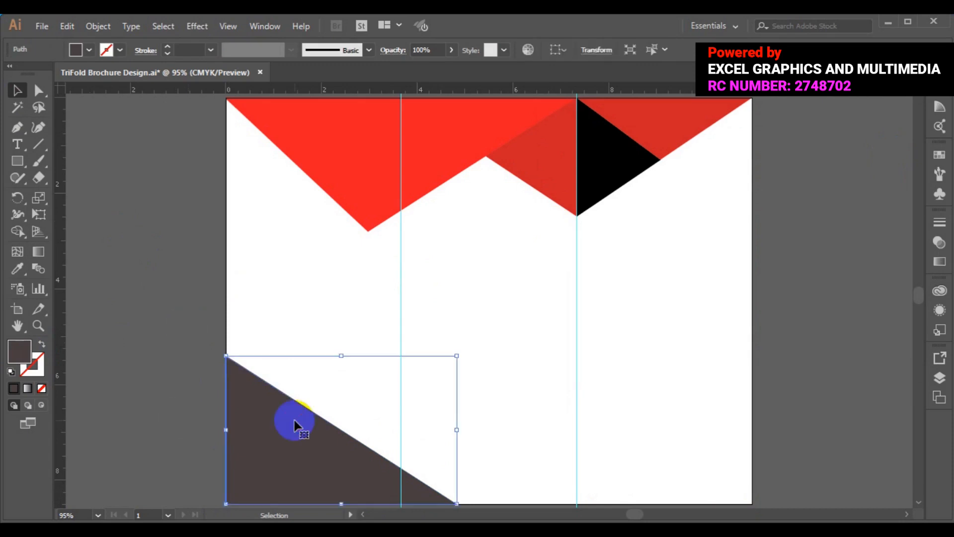
{"action": "left_click", "coordinate": [24, 269]}
{"action": "left_click", "coordinate": [318, 150]}
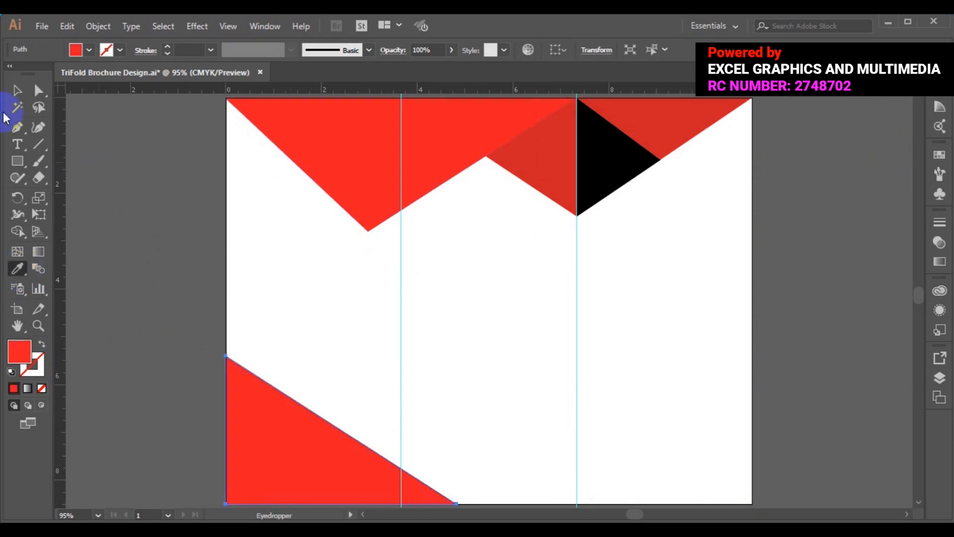
{"action": "left_click", "coordinate": [17, 92]}
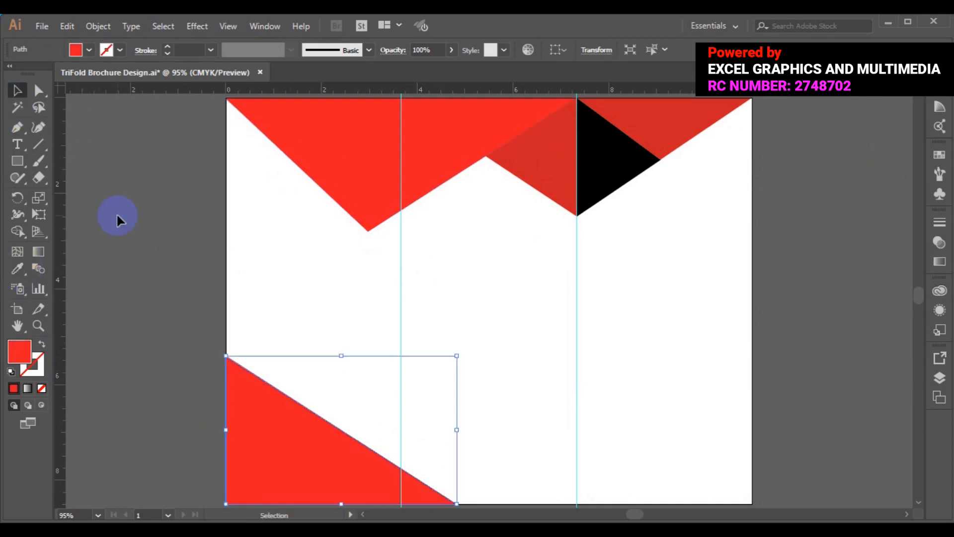
{"action": "left_click", "coordinate": [139, 249]}
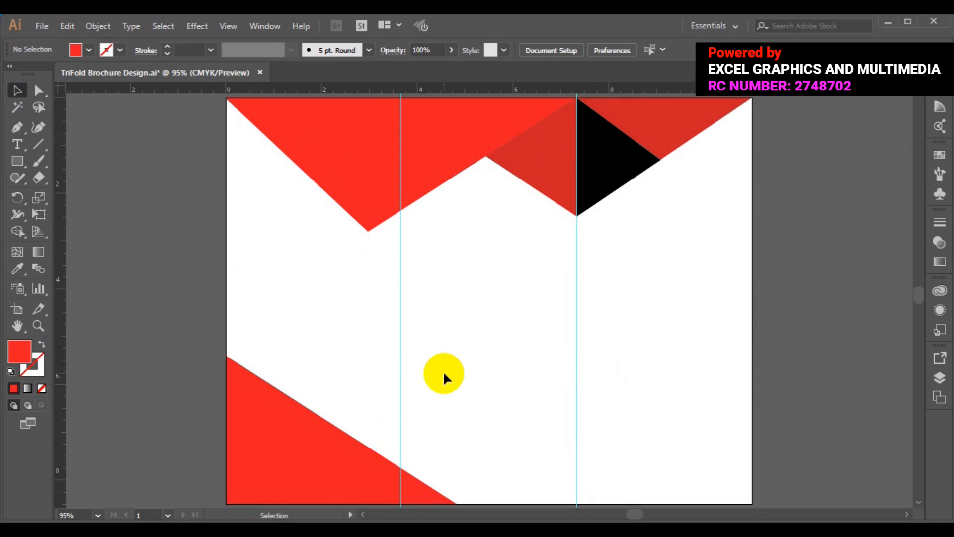
Step: Draw a small red triangle with the Pen tool, about 0.66 in tall, in the middle panel's lower-right corner against the second guide
{"action": "left_click", "coordinate": [18, 127]}
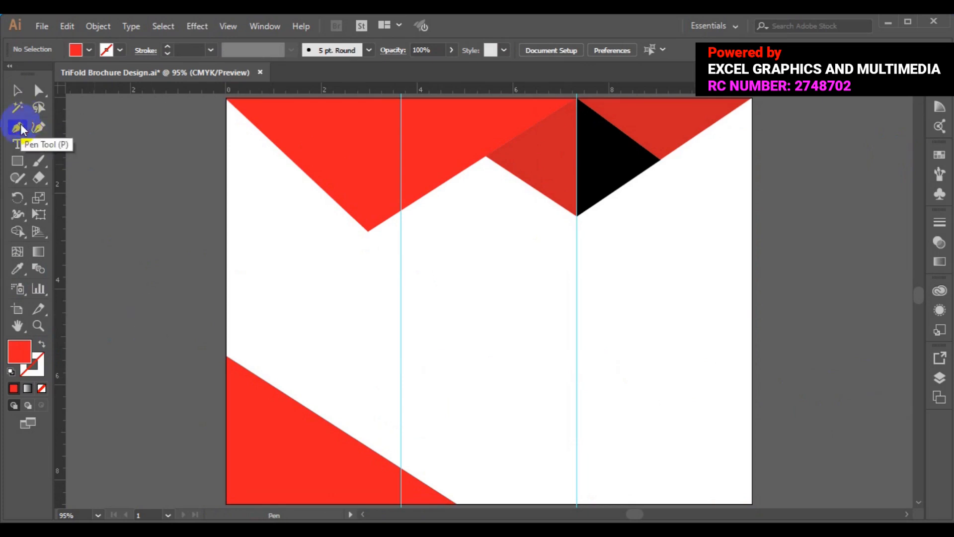
{"action": "left_click", "coordinate": [576, 471]}
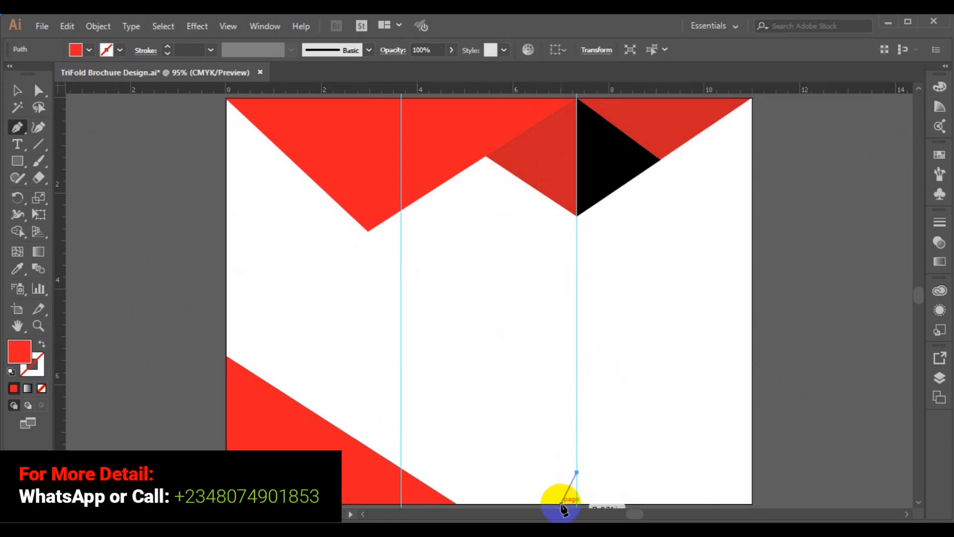
{"action": "left_click", "coordinate": [563, 504]}
{"action": "left_click", "coordinate": [576, 504]}
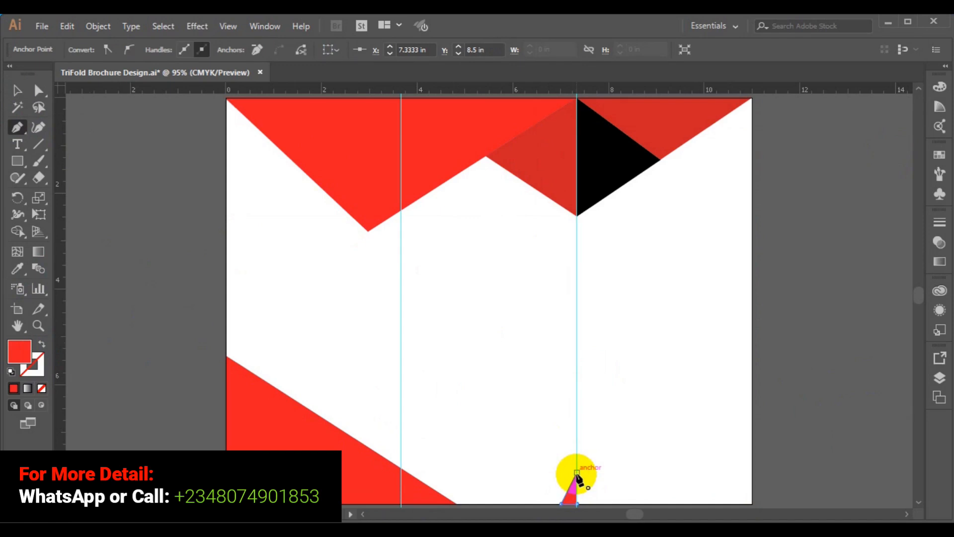
{"action": "left_click", "coordinate": [576, 472]}
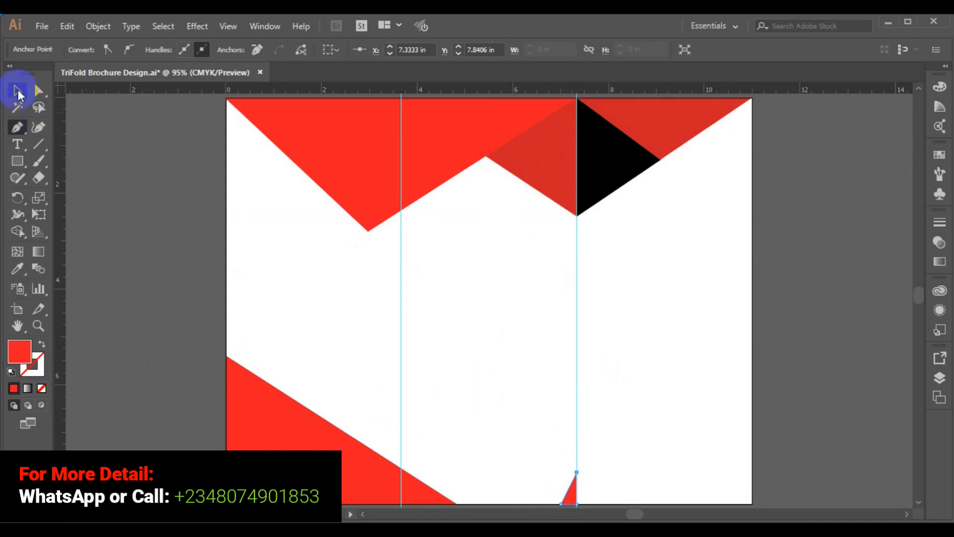
Step: Duplicate the small red triangle into the right panel's lower-right corner, flush with the page edge
{"action": "left_click", "coordinate": [18, 90]}
{"action": "left_click", "coordinate": [572, 489]}
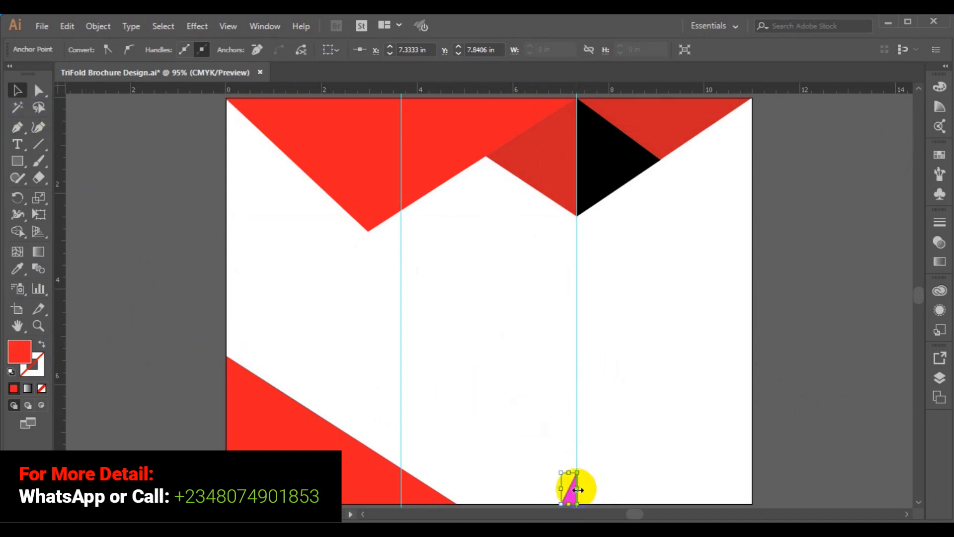
{"action": "left_click_drag", "start_coordinate": [569, 495], "coordinate": [746, 495]}
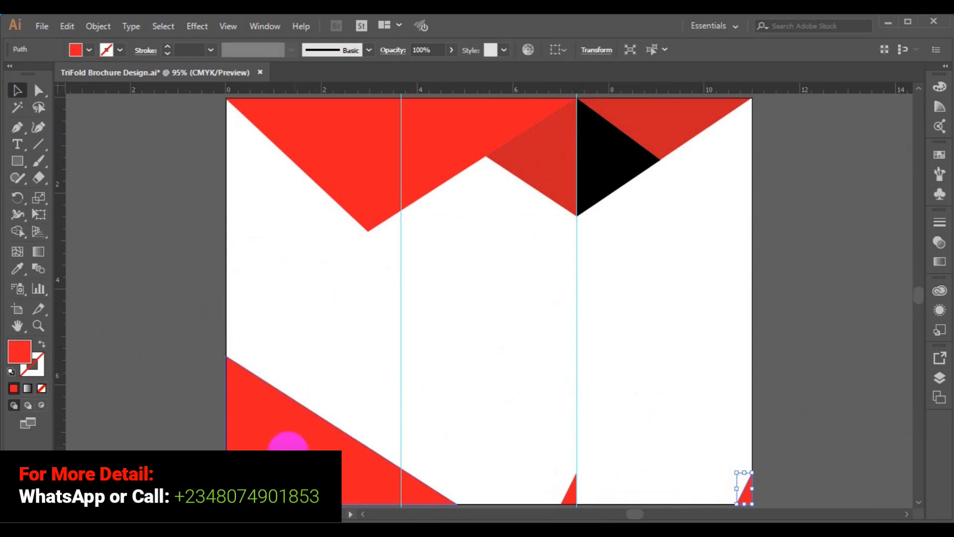
{"action": "left_click", "coordinate": [370, 222]}
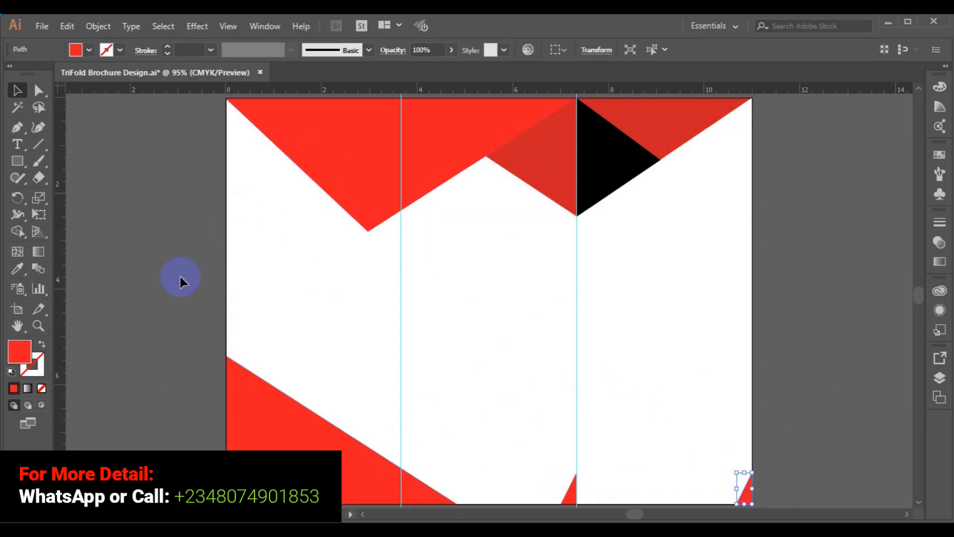
Step: Give the large lower-left triangle a black 1 pt stroke and remove its fill
{"action": "left_click", "coordinate": [243, 398]}
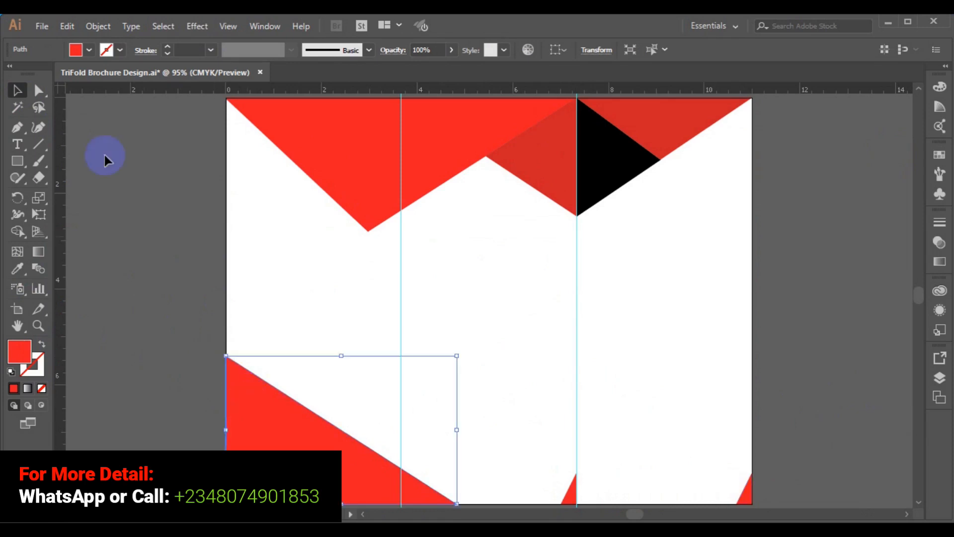
{"action": "left_click", "coordinate": [119, 50]}
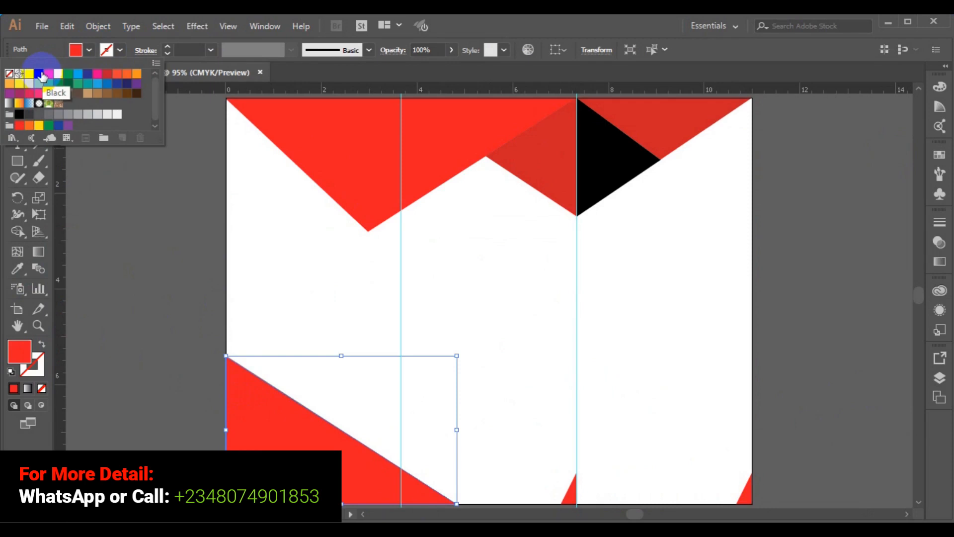
{"action": "left_click", "coordinate": [43, 76]}
{"action": "left_click", "coordinate": [77, 49]}
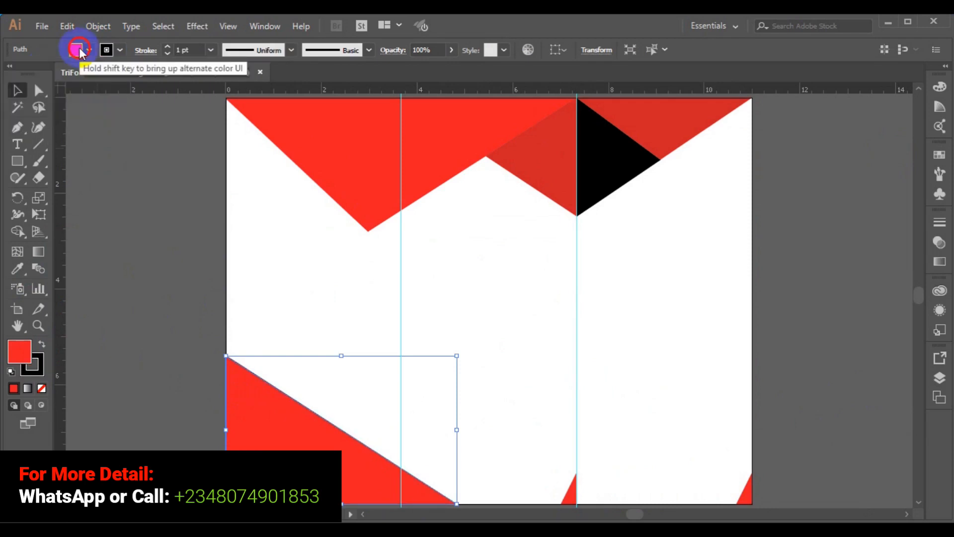
{"action": "left_click", "coordinate": [11, 73]}
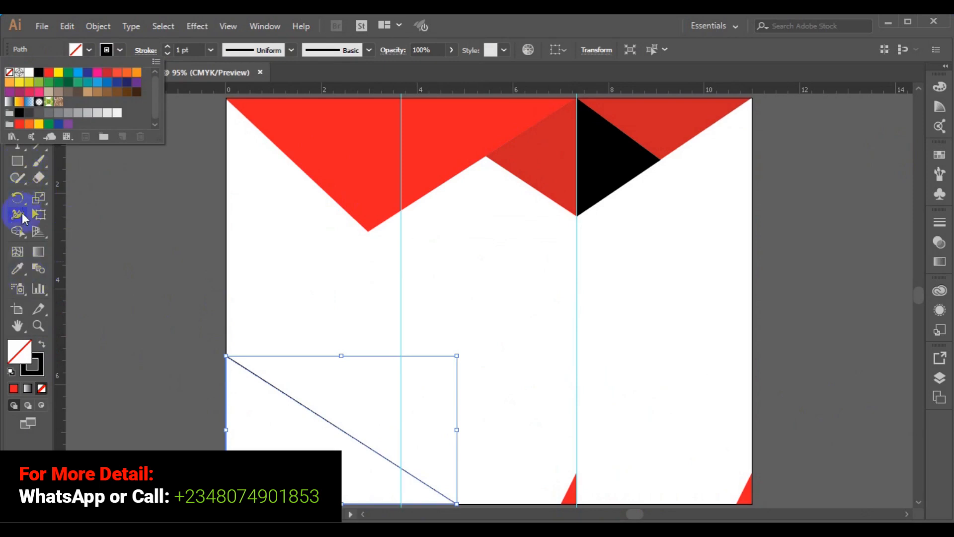
{"action": "left_click", "coordinate": [20, 196]}
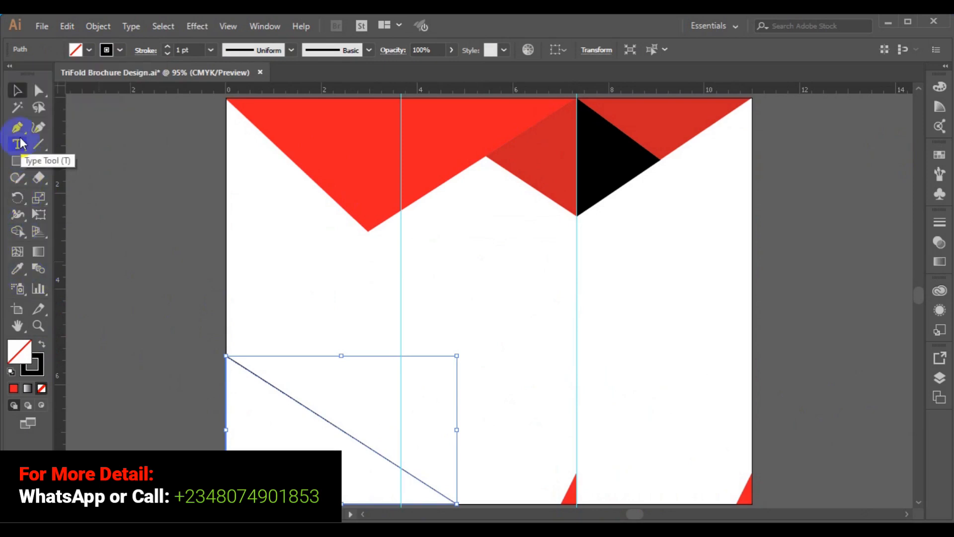
Step: Draw a straight line with the Pen tool from just beyond the lower-left triangle's sloping edge to the page's lower-left corner, and deselect it
{"action": "left_click", "coordinate": [17, 127]}
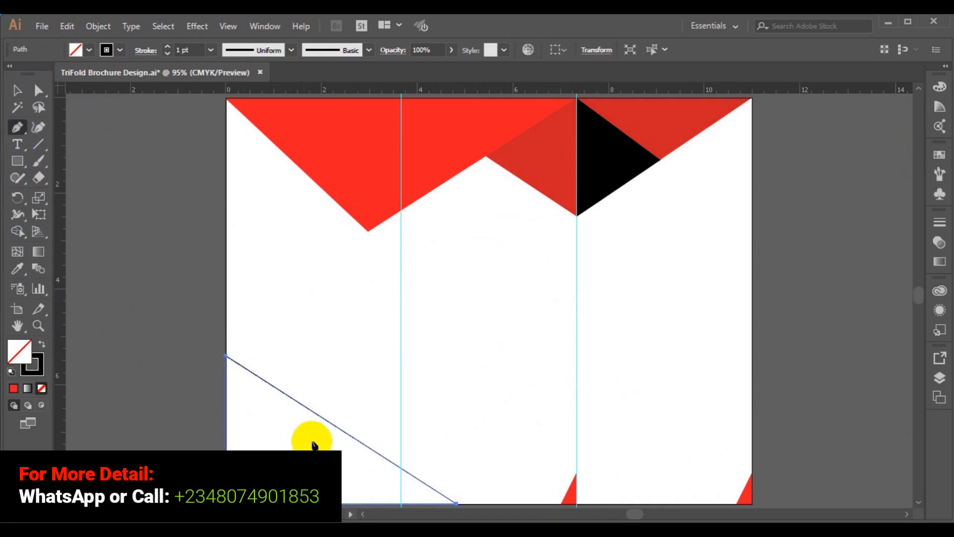
{"action": "left_click", "coordinate": [319, 416]}
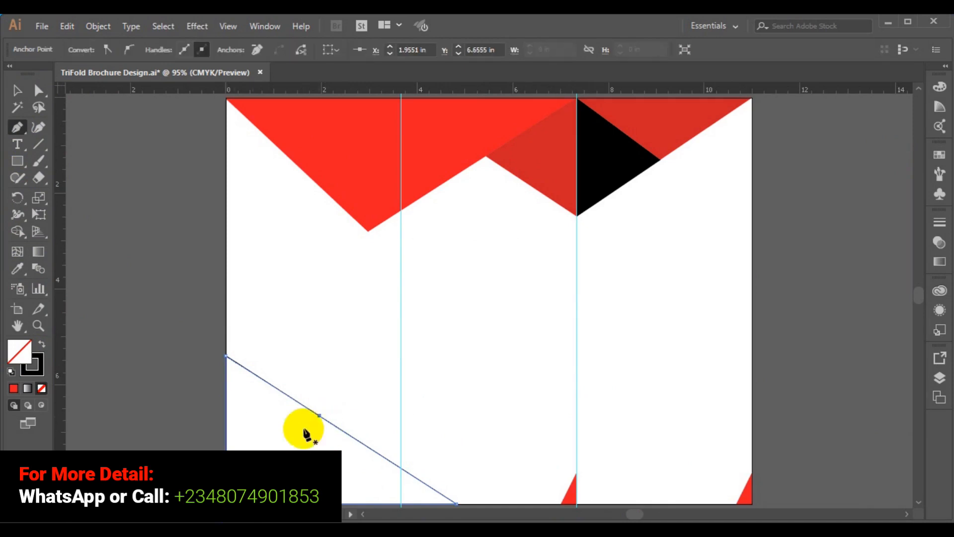
{"action": "left_click", "coordinate": [334, 411]}
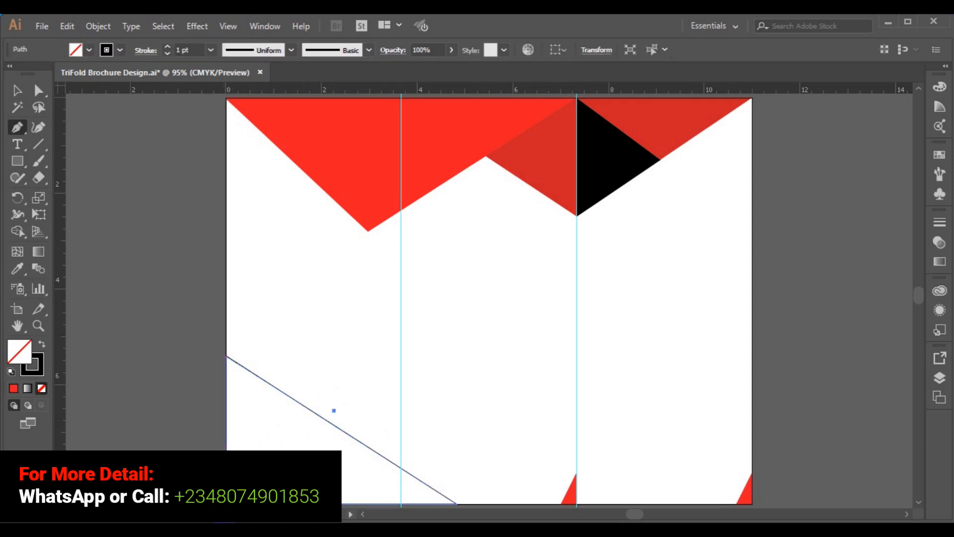
{"action": "left_click", "coordinate": [227, 504]}
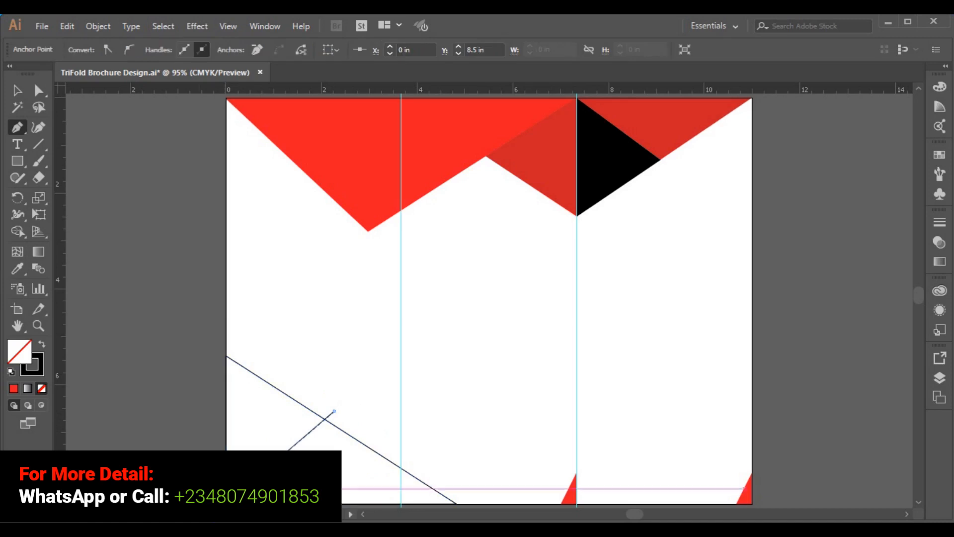
{"action": "left_click", "coordinate": [143, 357], "text": "ctrl"}
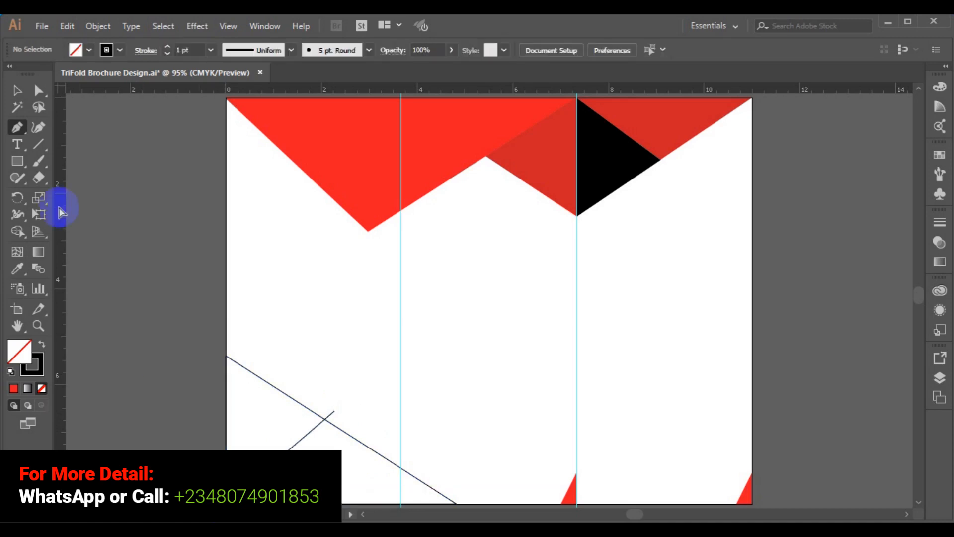
{"action": "left_click", "coordinate": [16, 98]}
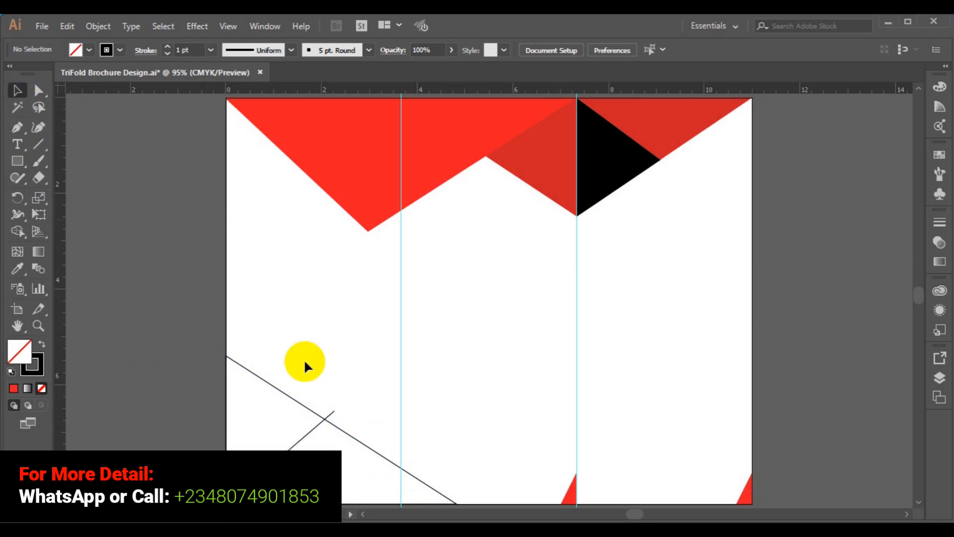
Step: Split the lower-left triangle along the crossing line with the Shape Builder tool, filling both parts with black
{"action": "left_click", "coordinate": [333, 412]}
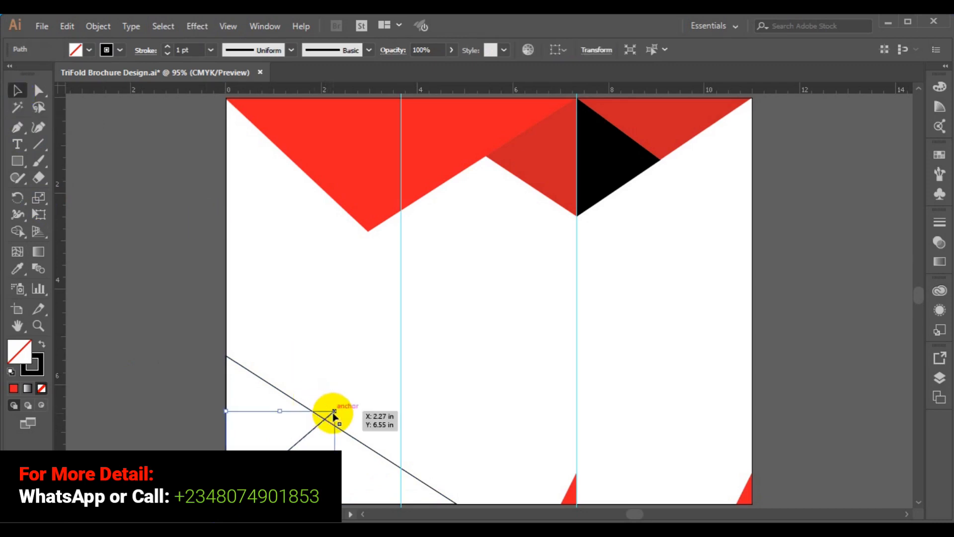
{"action": "left_click", "coordinate": [367, 446], "text": "shift"}
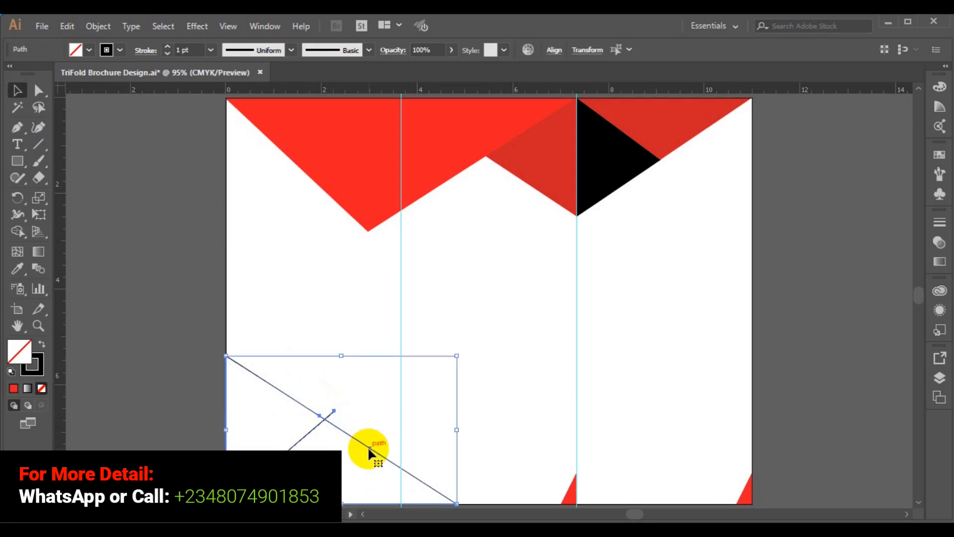
{"action": "left_click", "coordinate": [20, 230]}
{"action": "left_click_drag", "start_coordinate": [216, 392], "coordinate": [262, 425]}
{"action": "left_click", "coordinate": [89, 50]}
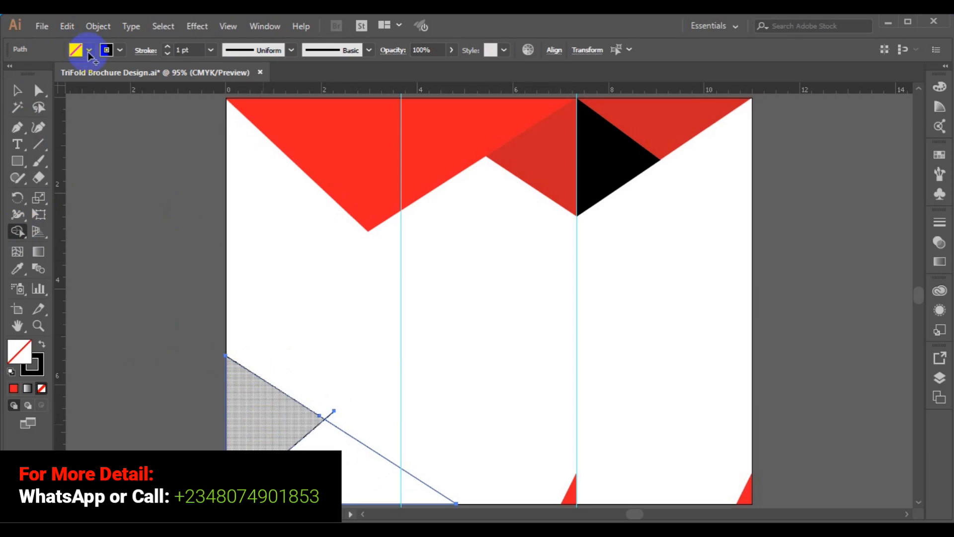
{"action": "left_click", "coordinate": [89, 50]}
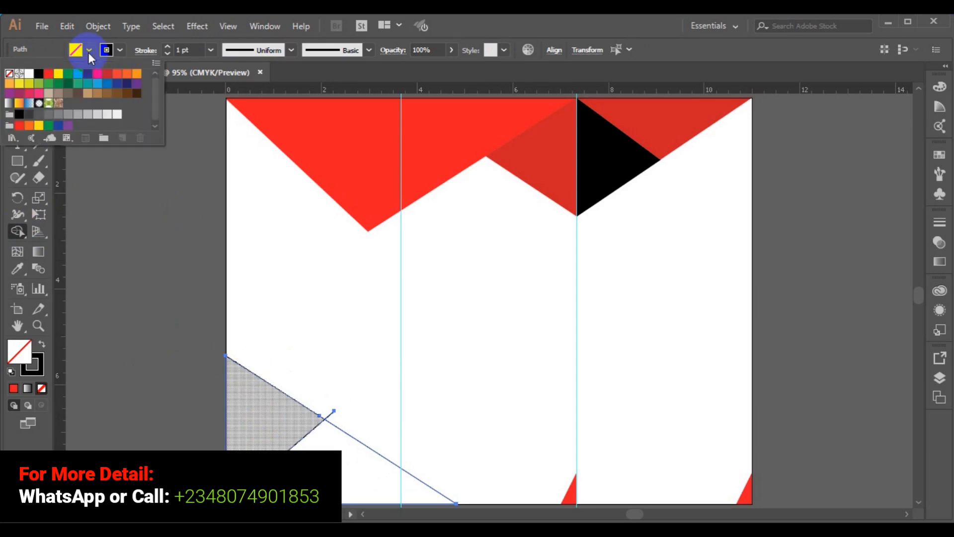
{"action": "left_click", "coordinate": [39, 74]}
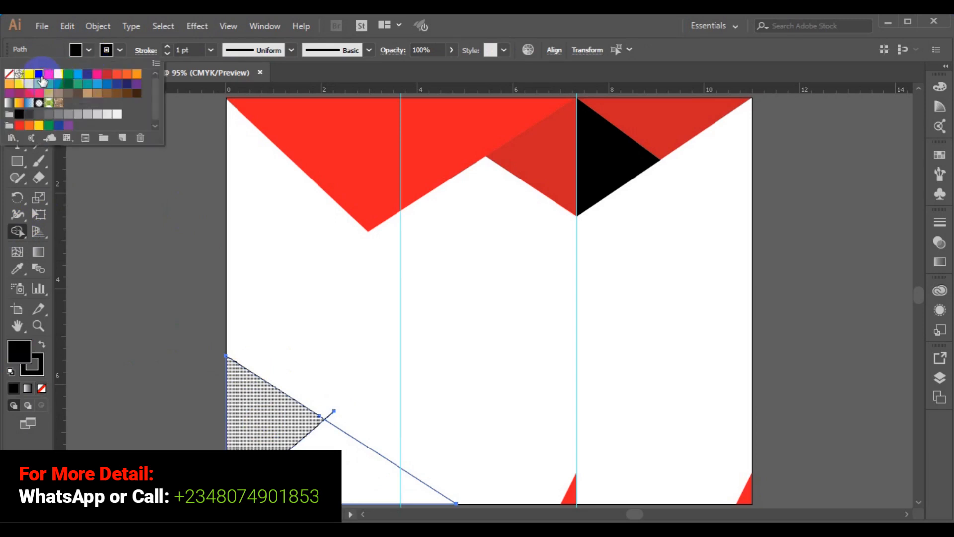
{"action": "left_click", "coordinate": [258, 373]}
{"action": "left_click", "coordinate": [255, 402]}
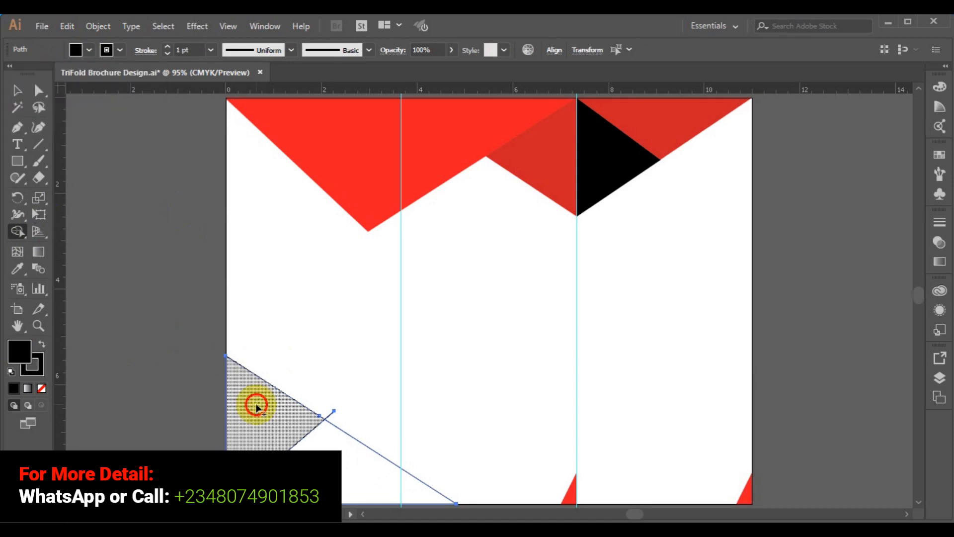
{"action": "left_click", "coordinate": [255, 408]}
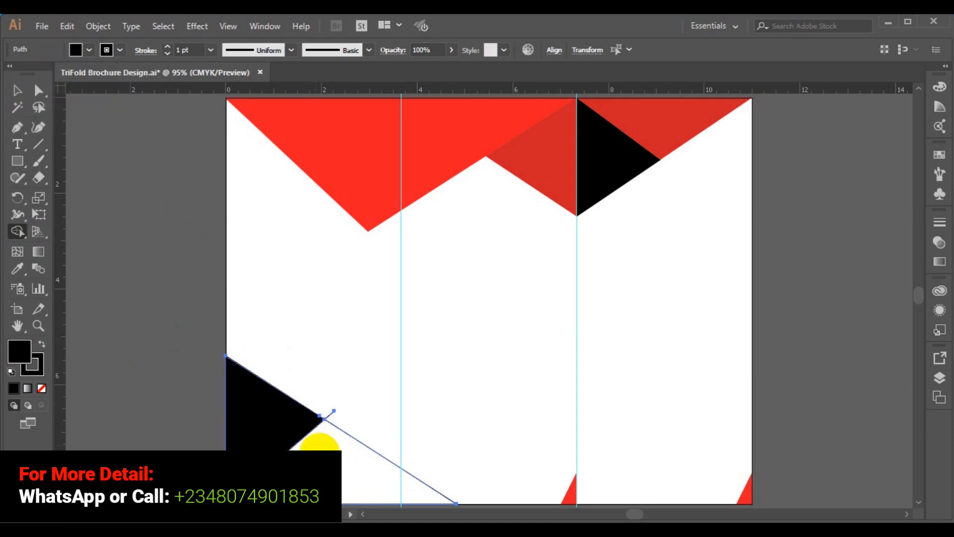
{"action": "left_click", "coordinate": [324, 452]}
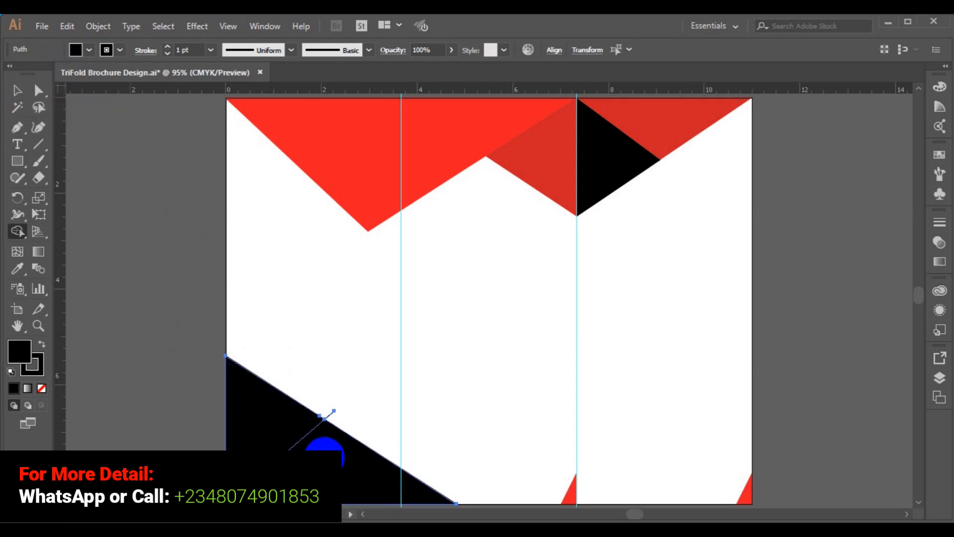
Step: Delete the leftover line end sticking out beyond the lower-left triangle's sloping edge
{"action": "left_click", "coordinate": [17, 90]}
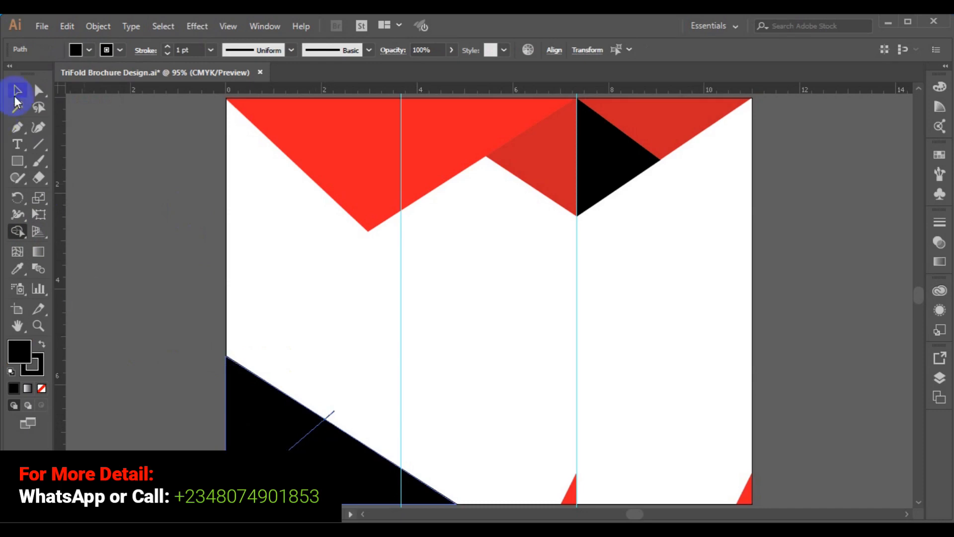
{"action": "left_click", "coordinate": [125, 249]}
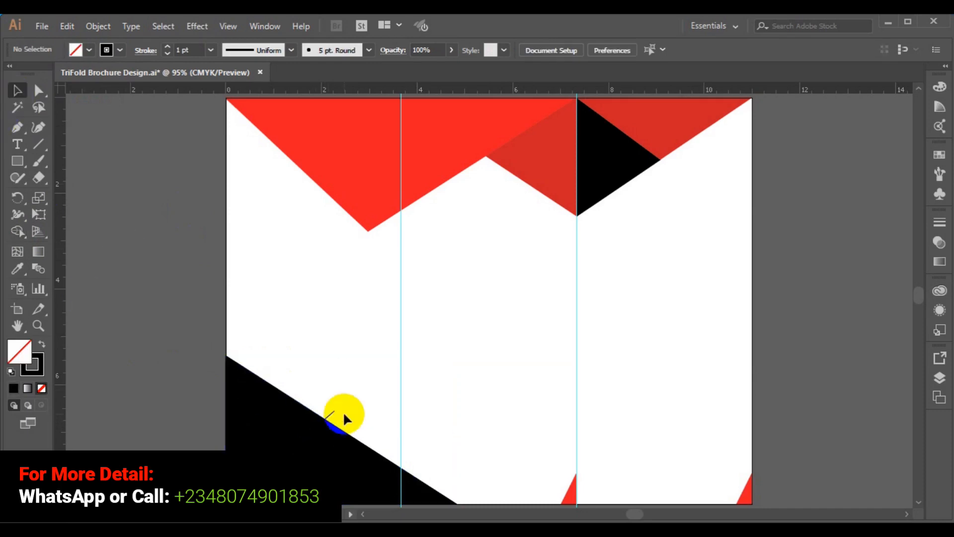
{"action": "left_click", "coordinate": [332, 410]}
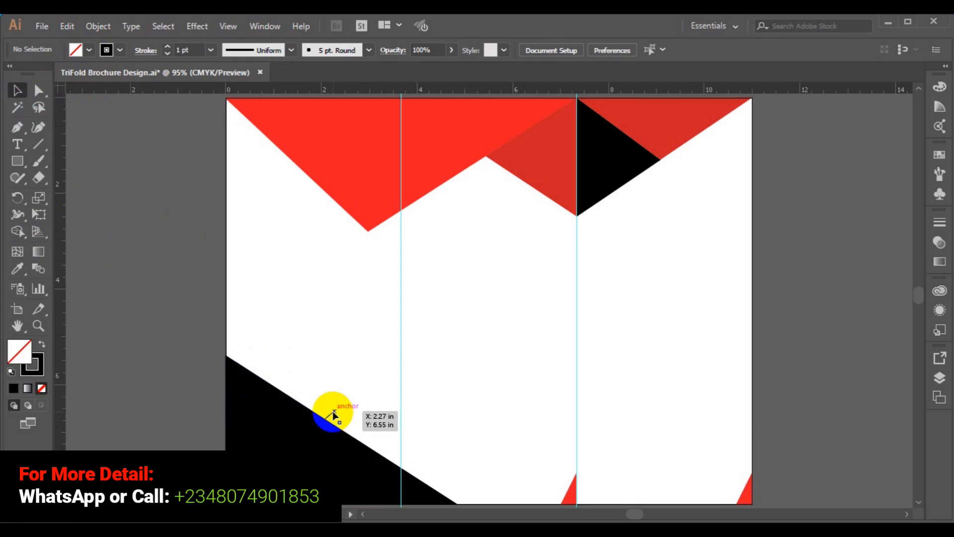
{"action": "left_click", "coordinate": [334, 414]}
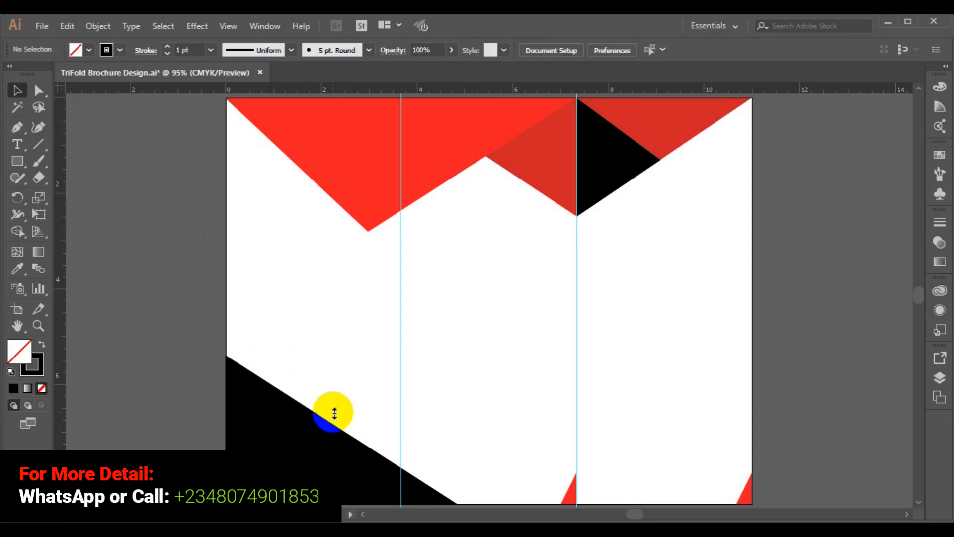
Step: Recolour the left part of the lower-left triangle with the darker red sampled from the middle panel's upper triangle
{"action": "left_click", "coordinate": [268, 419]}
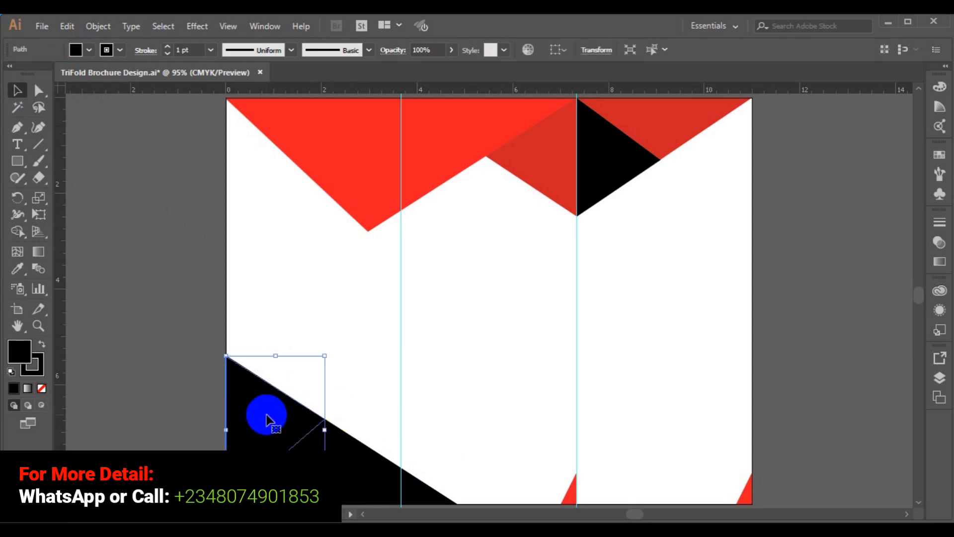
{"action": "left_click", "coordinate": [18, 270]}
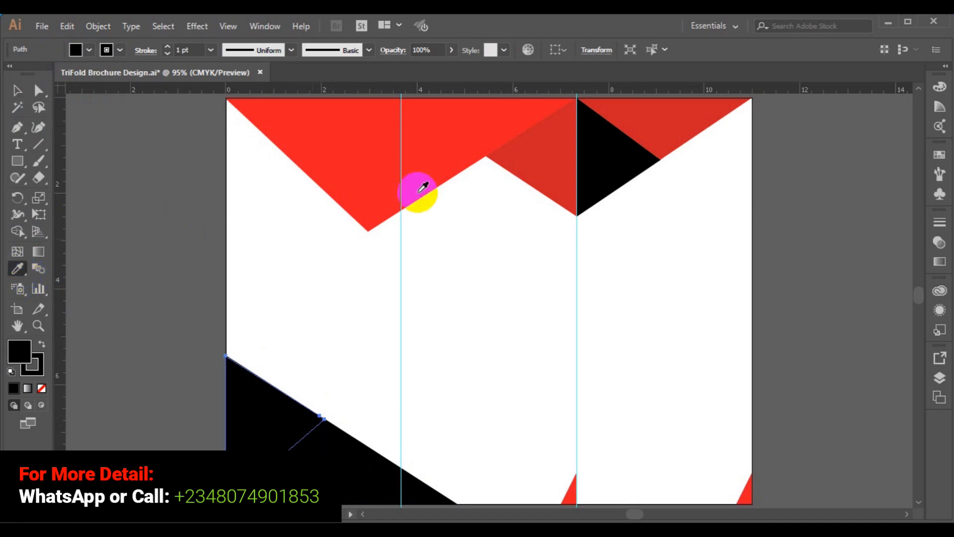
{"action": "left_click", "coordinate": [526, 156]}
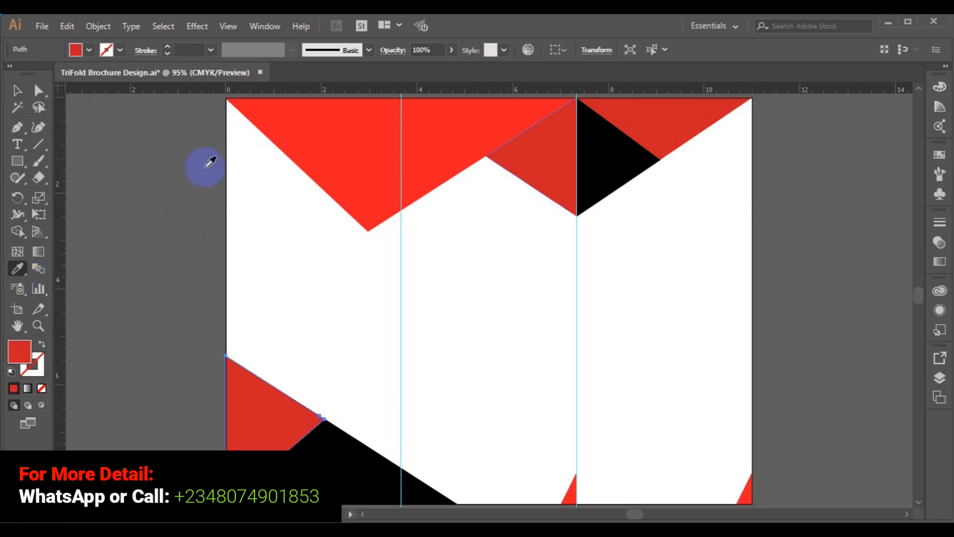
{"action": "left_click", "coordinate": [19, 90]}
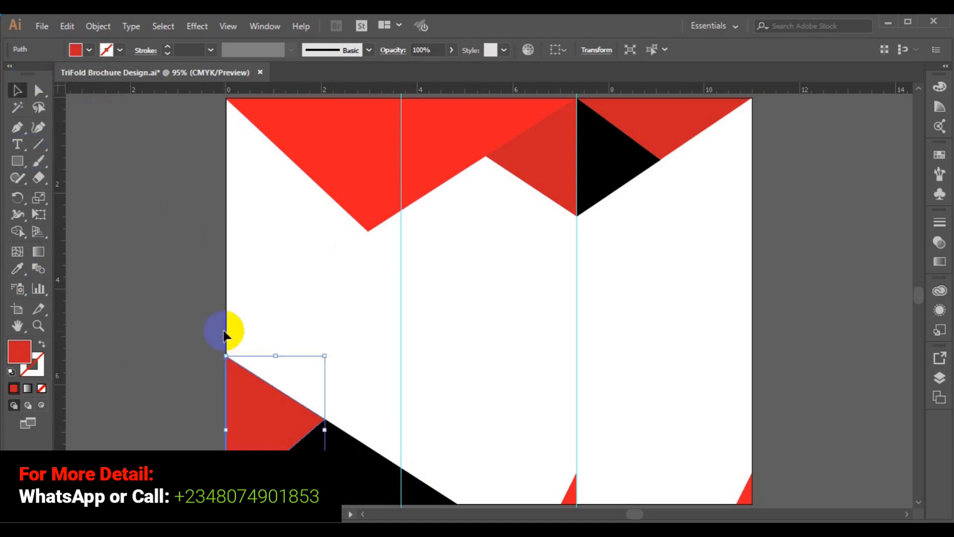
Step: Recolour the lower part of the split triangle with the bright red sampled from the large top triangle, and deselect it
{"action": "left_click", "coordinate": [404, 502]}
{"action": "left_click", "coordinate": [20, 270]}
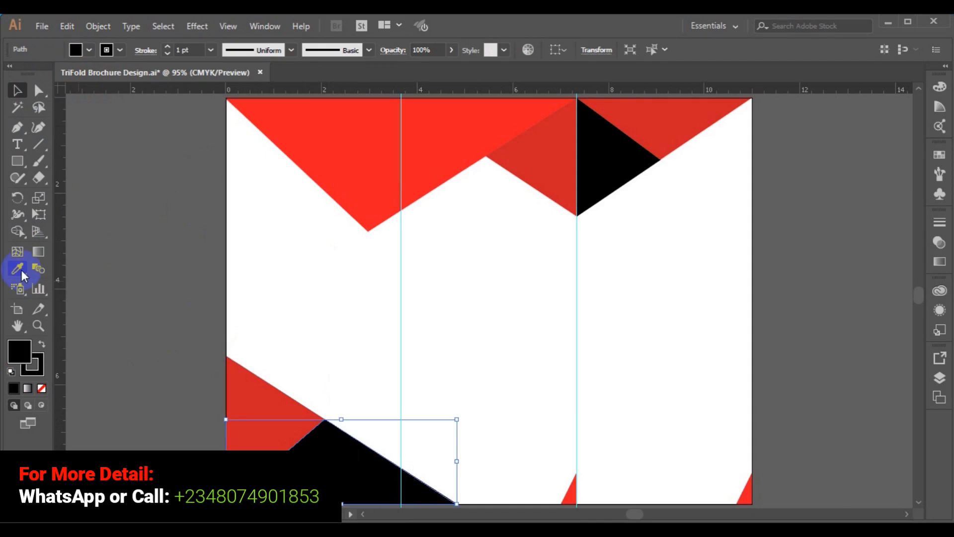
{"action": "left_click", "coordinate": [337, 175]}
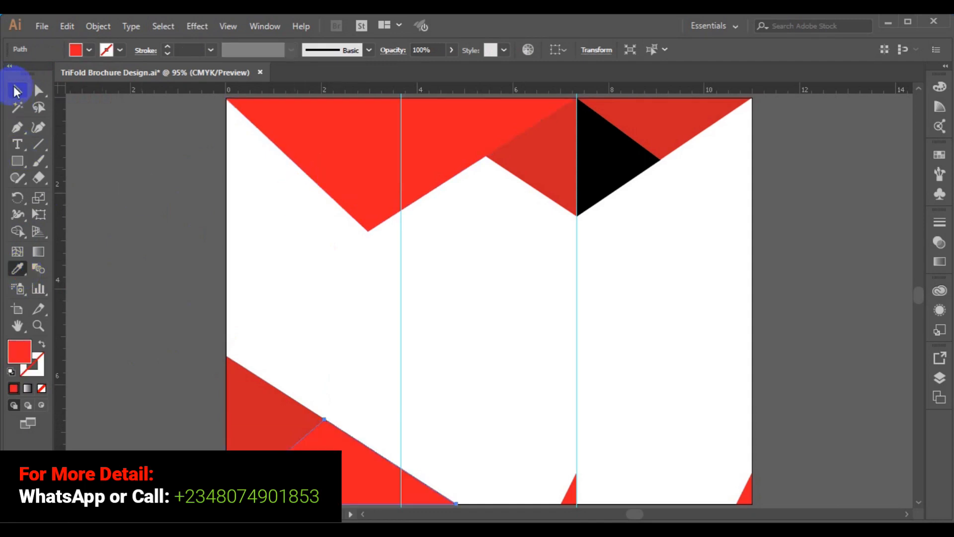
{"action": "left_click", "coordinate": [17, 91]}
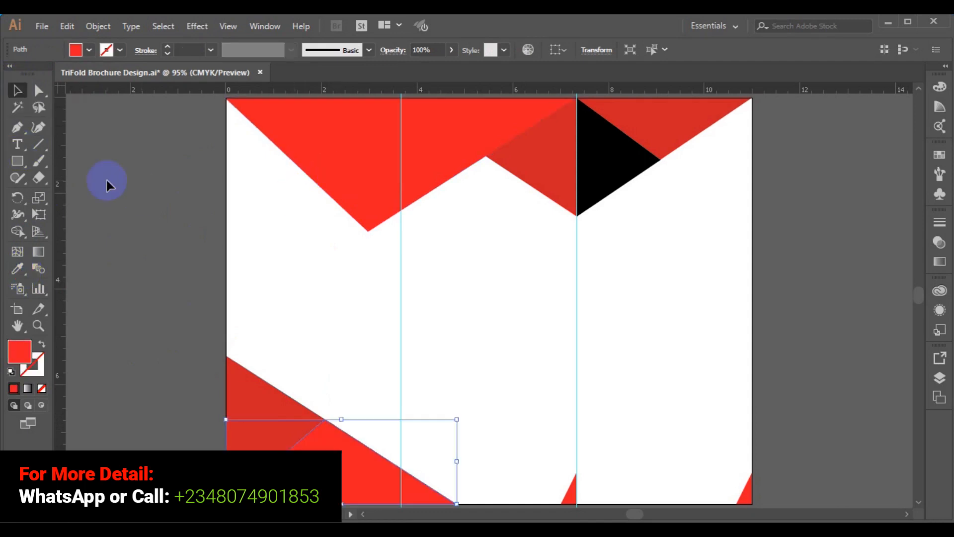
{"action": "left_click", "coordinate": [399, 400]}
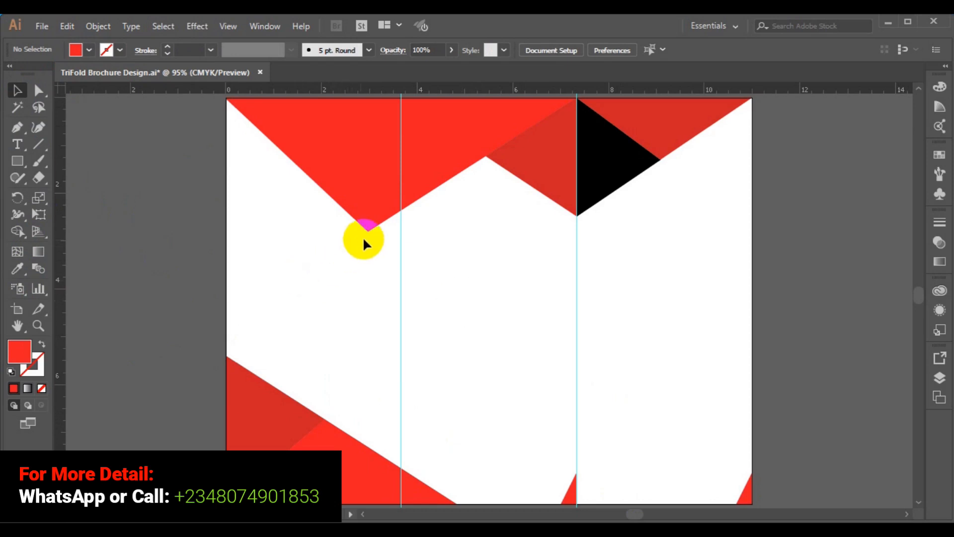
Step: Draw a closed triangle about 5.38 in tall with the Pen tool along the page's left edge, reaching to the large red triangle's lower tip
{"action": "left_click", "coordinate": [17, 128]}
{"action": "left_click", "coordinate": [226, 353]}
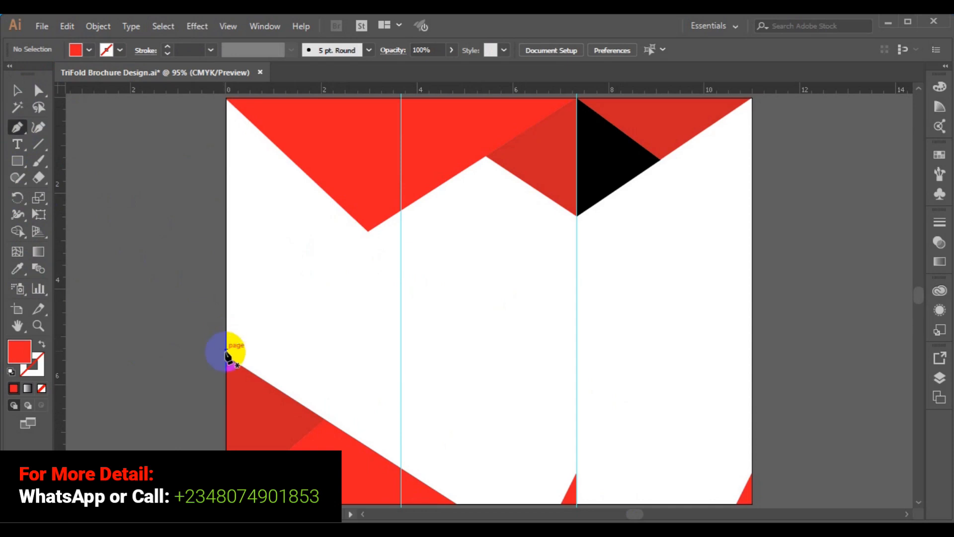
{"action": "left_click", "coordinate": [226, 356]}
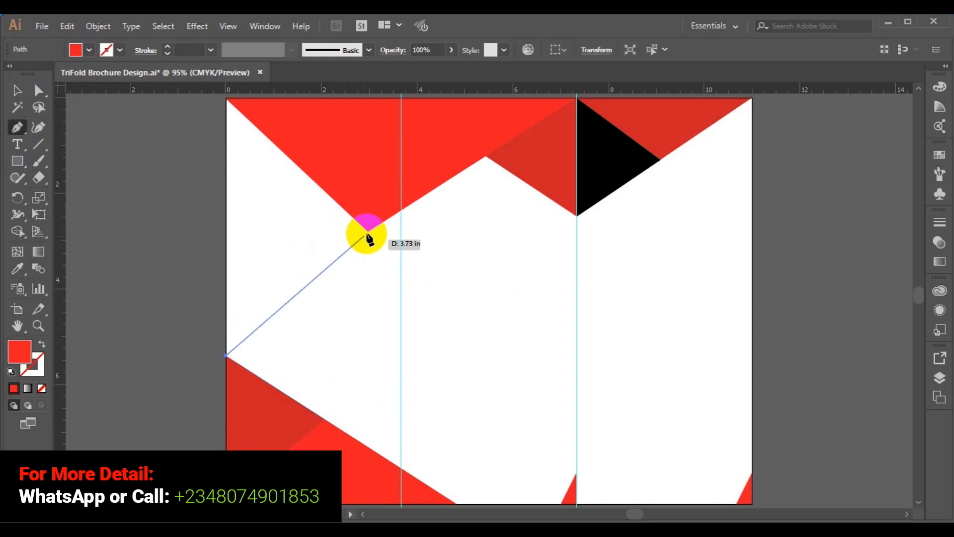
{"action": "left_click", "coordinate": [368, 231]}
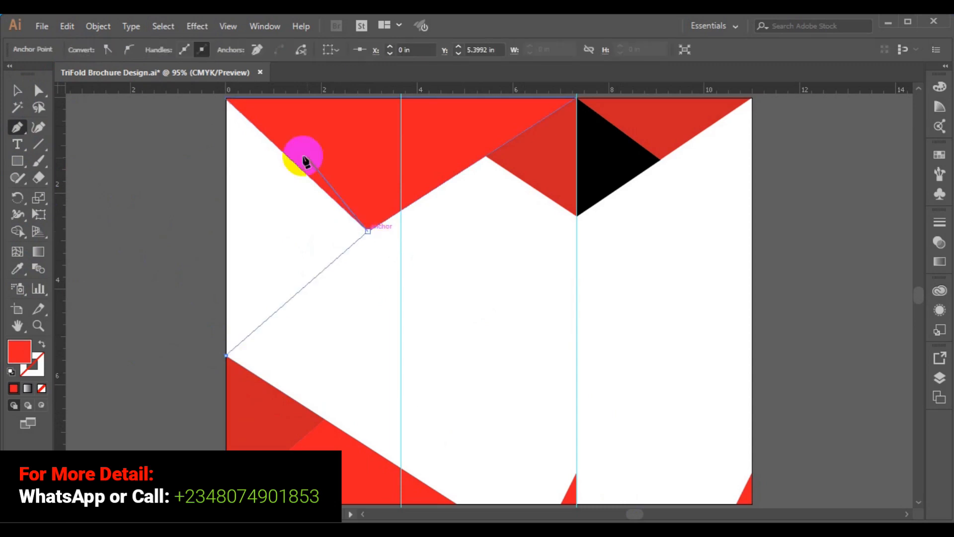
{"action": "left_click", "coordinate": [226, 101]}
{"action": "scroll", "coordinate": [231, 130], "scroll_direction": "up", "scroll_amount": 1}
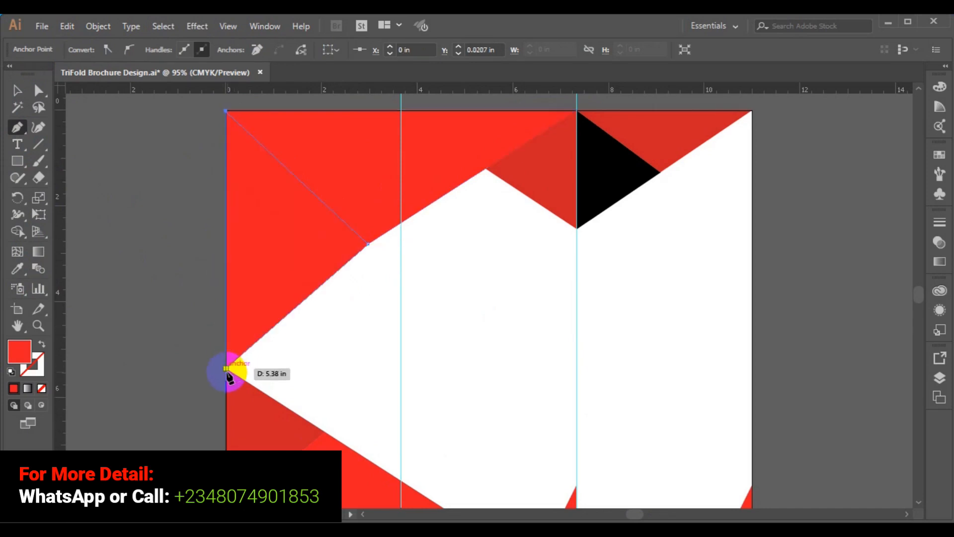
{"action": "left_click", "coordinate": [227, 370]}
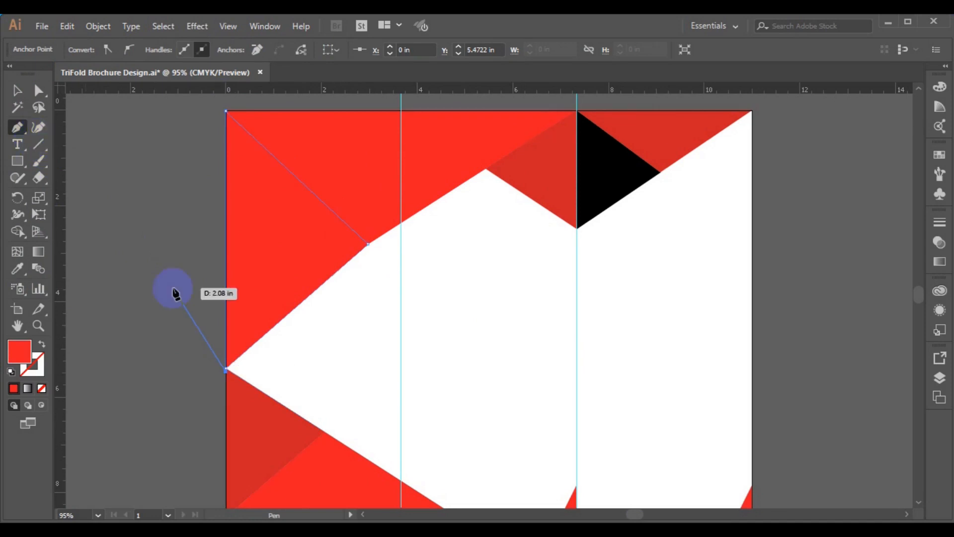
{"action": "key", "text": "ctrl+z"}
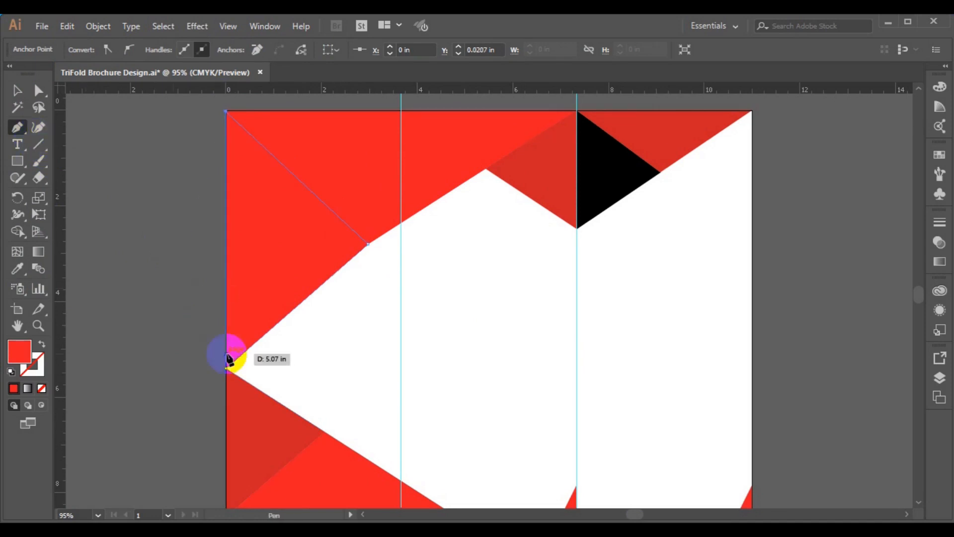
{"action": "left_click", "coordinate": [226, 369]}
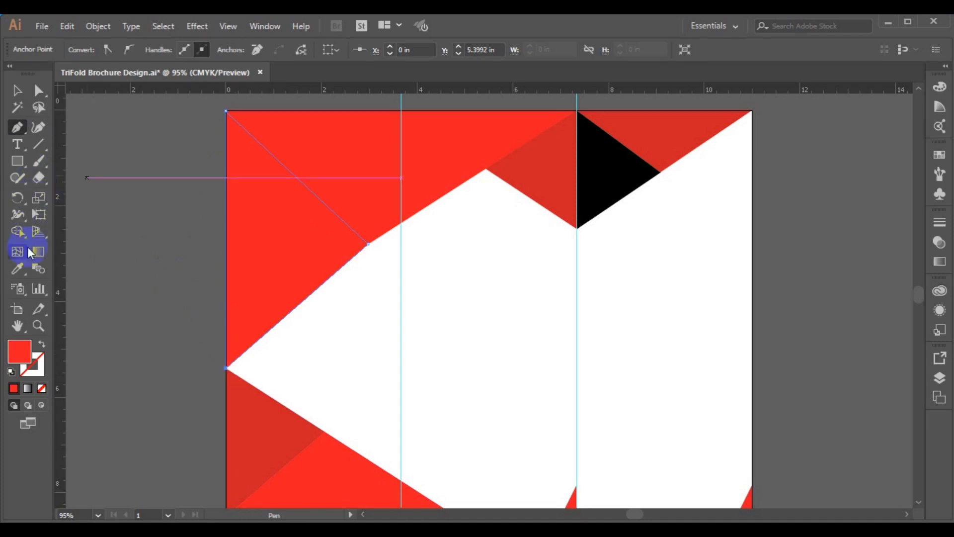
Step: Recolour the new left-edge triangle with the black sampled from the right panel's upper triangle, and deselect it
{"action": "left_click", "coordinate": [22, 263]}
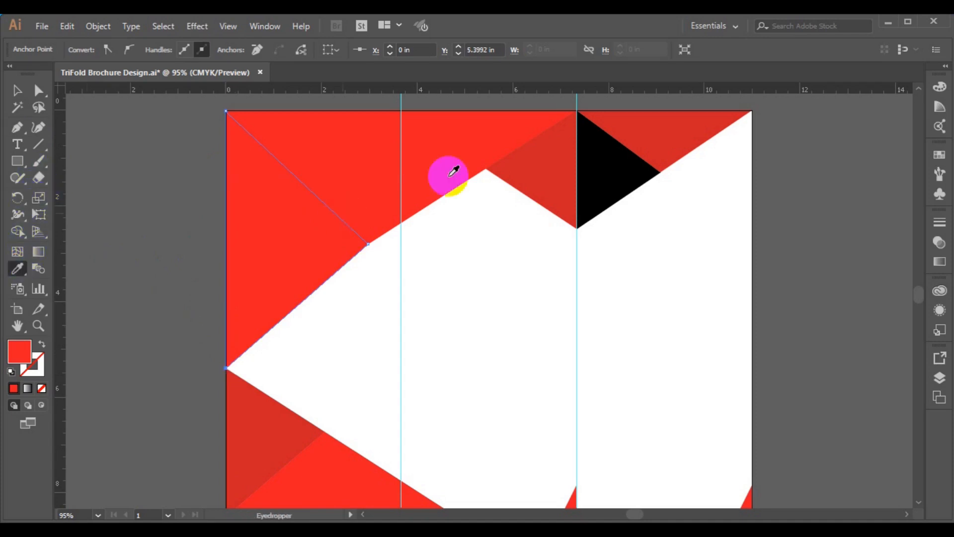
{"action": "left_click", "coordinate": [610, 155]}
{"action": "left_click", "coordinate": [612, 154]}
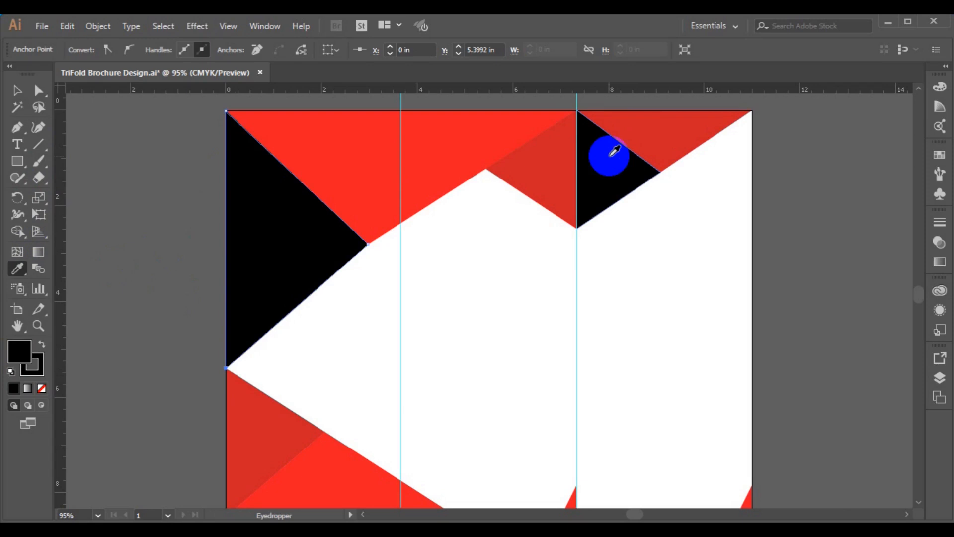
{"action": "left_click", "coordinate": [16, 94]}
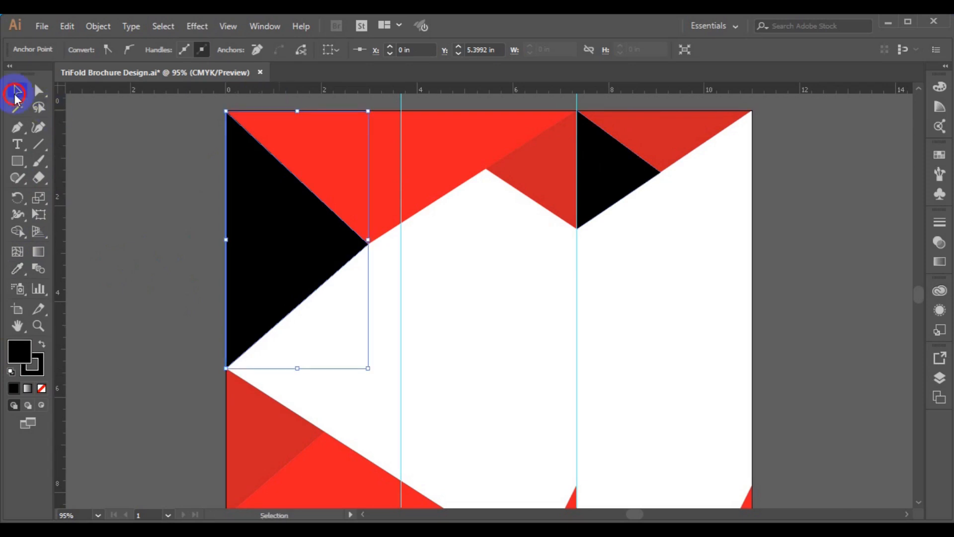
{"action": "left_click", "coordinate": [147, 211]}
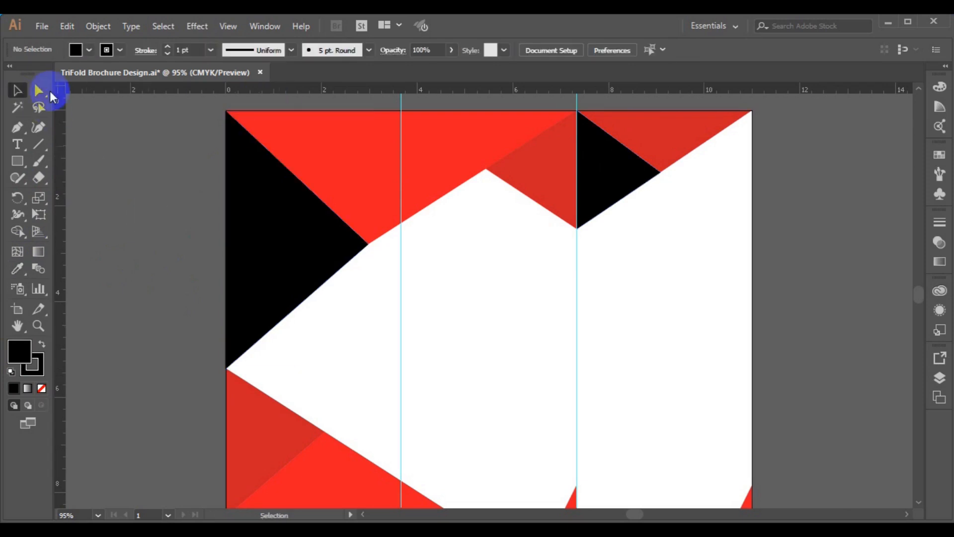
Step: Start placing an external file and open the freepik stockpoto folder on the Desktop
{"action": "left_click", "coordinate": [44, 28]}
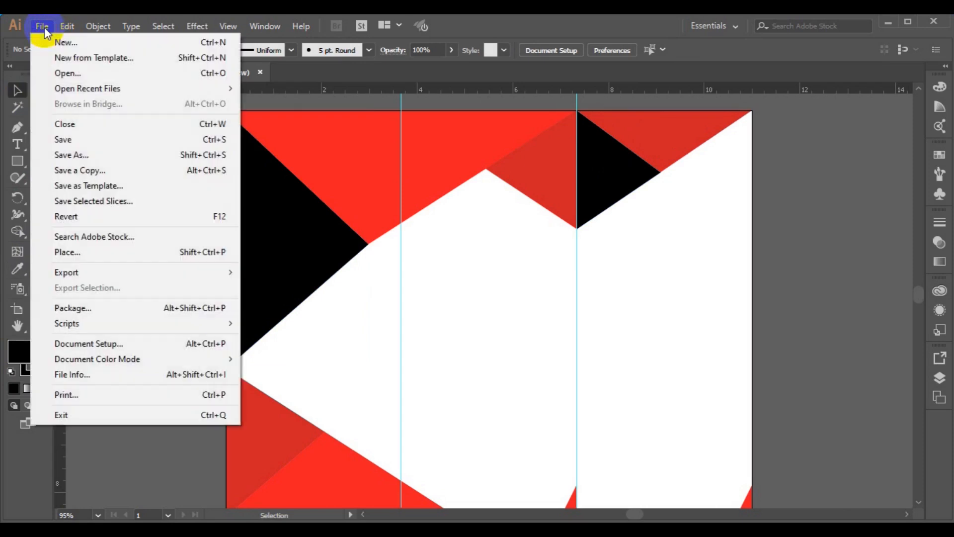
{"action": "left_click", "coordinate": [113, 248]}
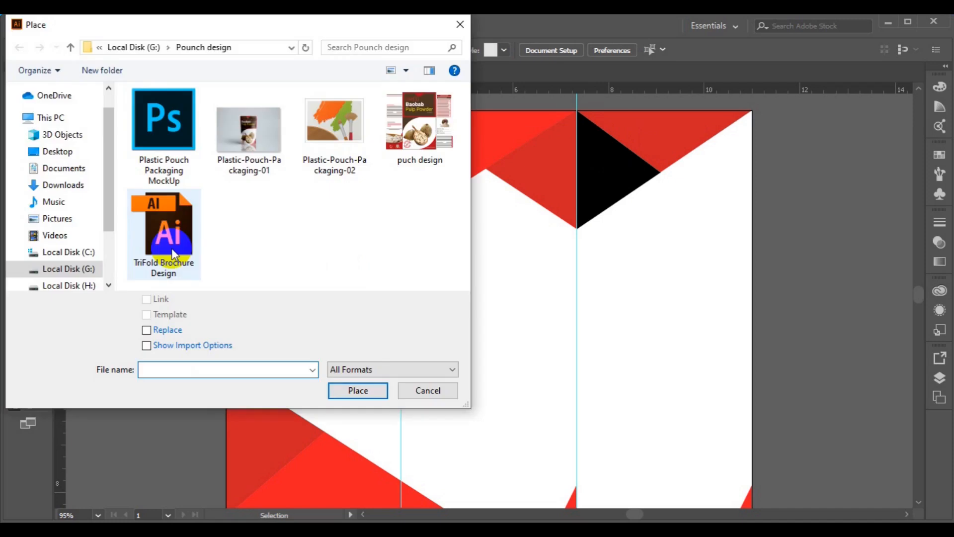
{"action": "scroll", "coordinate": [63, 159], "scroll_direction": "up", "scroll_amount": 1}
{"action": "left_click", "coordinate": [64, 154]}
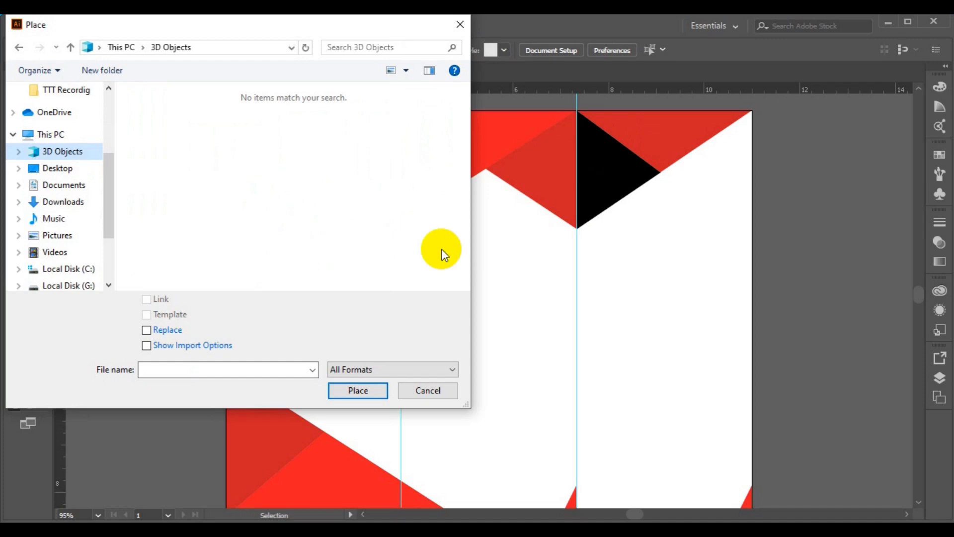
{"action": "left_click", "coordinate": [70, 170]}
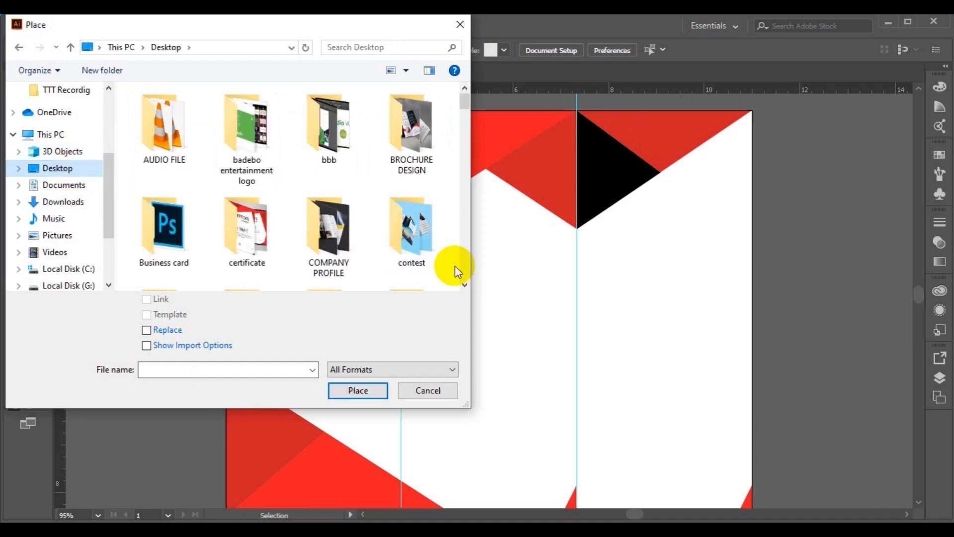
{"action": "left_click", "coordinate": [466, 283]}
{"action": "left_click", "coordinate": [466, 282]}
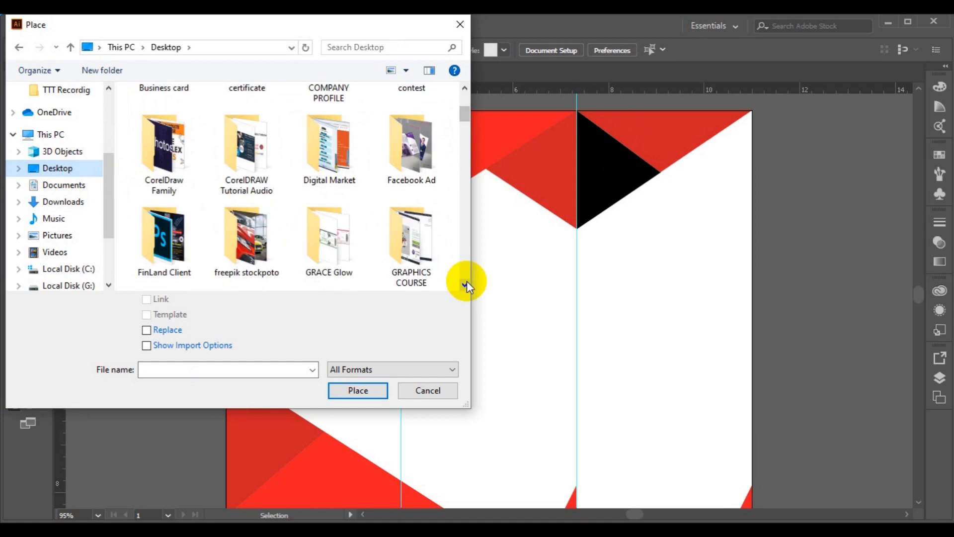
{"action": "double_click", "coordinate": [255, 262]}
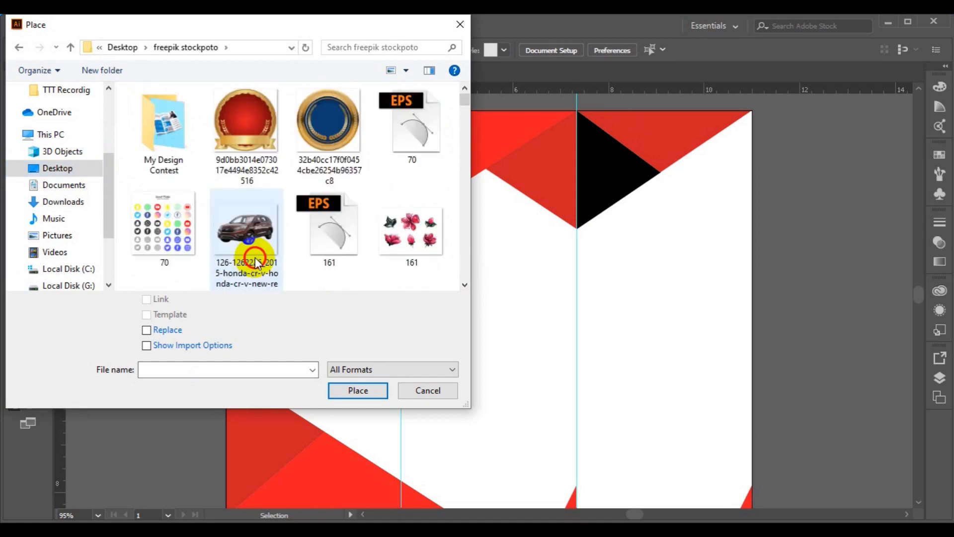
Step: Place the linked photo entrepreneur-593371_960_720 about 8.3 in wide over the page's upper-left area, covering the black left-edge triangle
{"action": "left_click", "coordinate": [467, 284]}
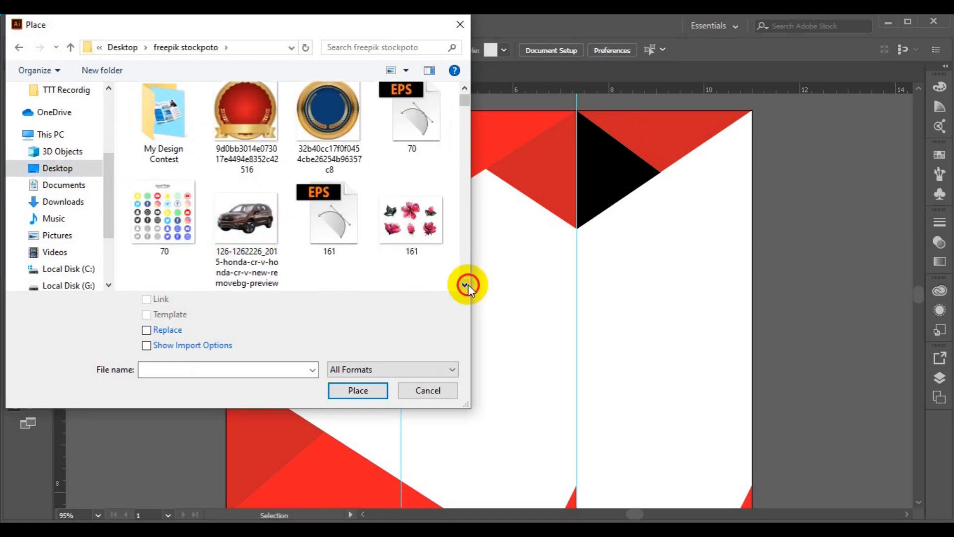
{"action": "left_click", "coordinate": [467, 284]}
{"action": "left_click", "coordinate": [467, 284]}
{"action": "left_click", "coordinate": [467, 284]}
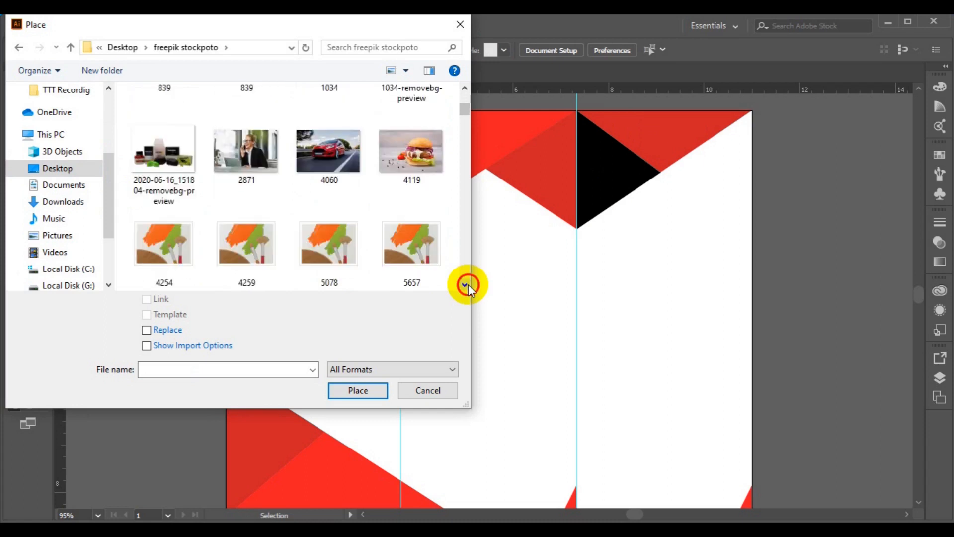
{"action": "left_click", "coordinate": [467, 284]}
{"action": "left_click", "coordinate": [467, 284]}
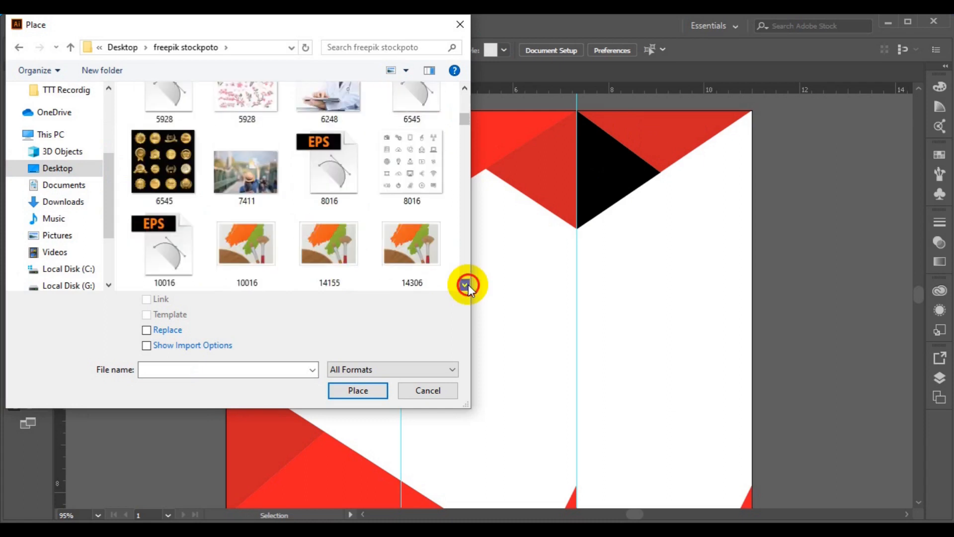
{"action": "left_click", "coordinate": [467, 284]}
{"action": "left_click", "coordinate": [467, 284]}
{"action": "left_click", "coordinate": [467, 284]}
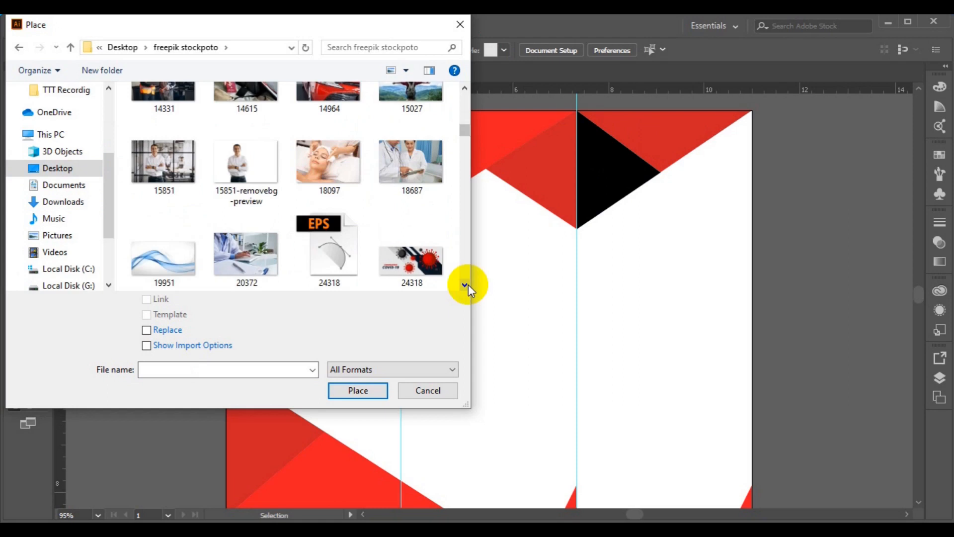
{"action": "left_click", "coordinate": [467, 285]}
{"action": "left_click", "coordinate": [467, 285]}
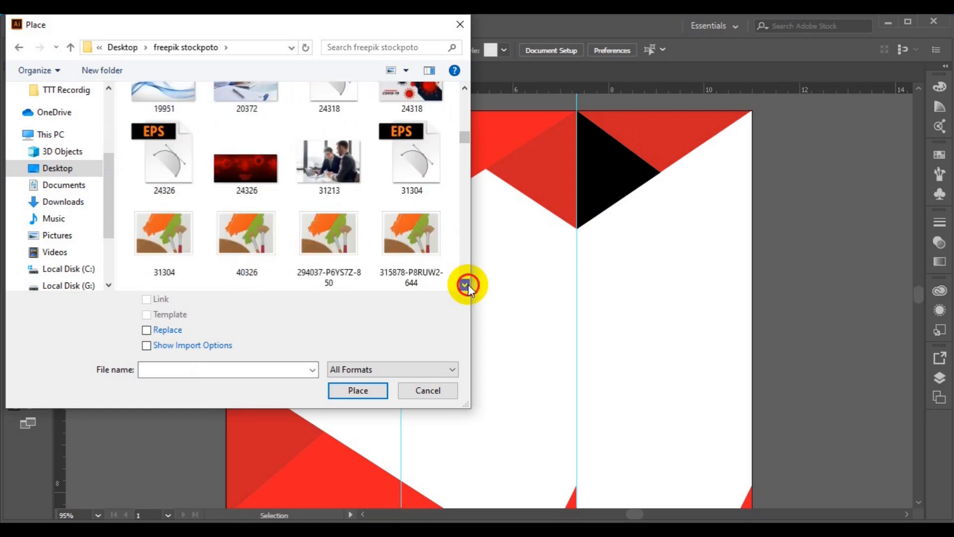
{"action": "left_click", "coordinate": [467, 284]}
{"action": "left_click", "coordinate": [467, 284]}
{"action": "left_click", "coordinate": [467, 284]}
{"action": "left_click", "coordinate": [467, 285]}
{"action": "left_click", "coordinate": [466, 284]}
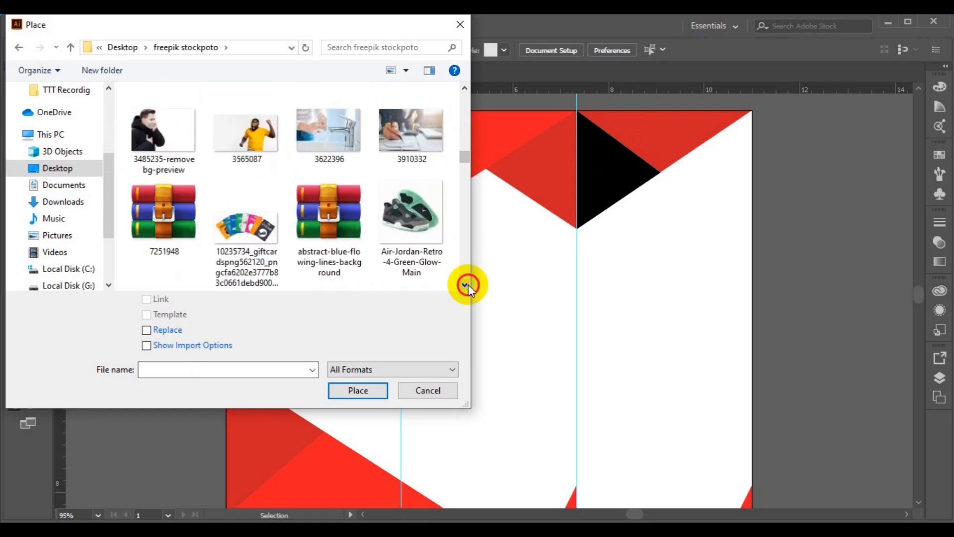
{"action": "left_click", "coordinate": [466, 284]}
{"action": "left_click", "coordinate": [466, 285]}
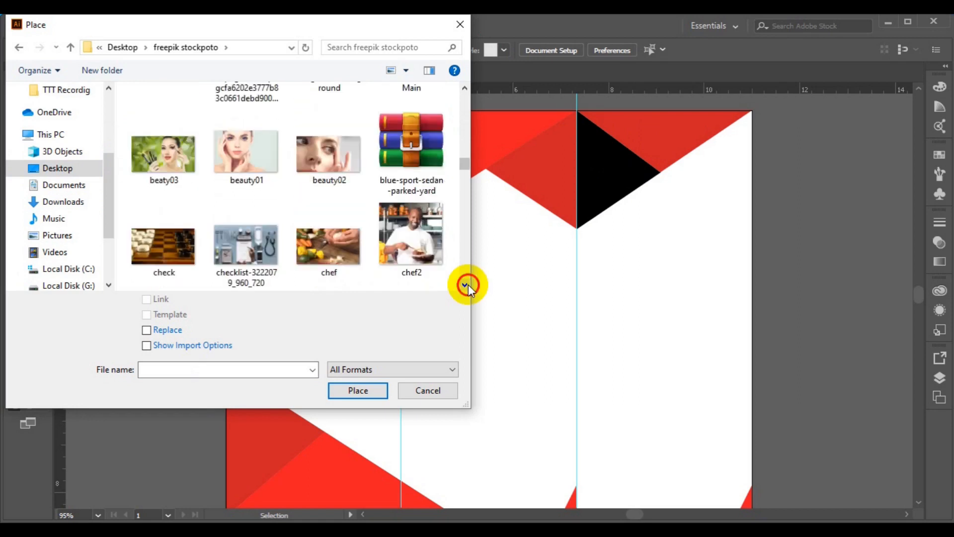
{"action": "left_click", "coordinate": [466, 284]}
{"action": "left_click", "coordinate": [467, 284]}
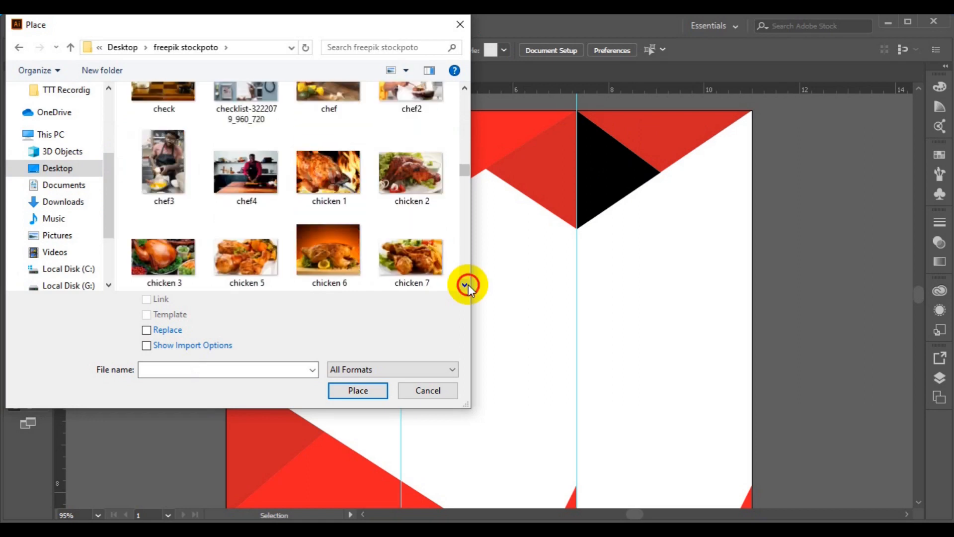
{"action": "left_click", "coordinate": [467, 284]}
{"action": "left_click", "coordinate": [466, 284]}
{"action": "left_click", "coordinate": [466, 284]}
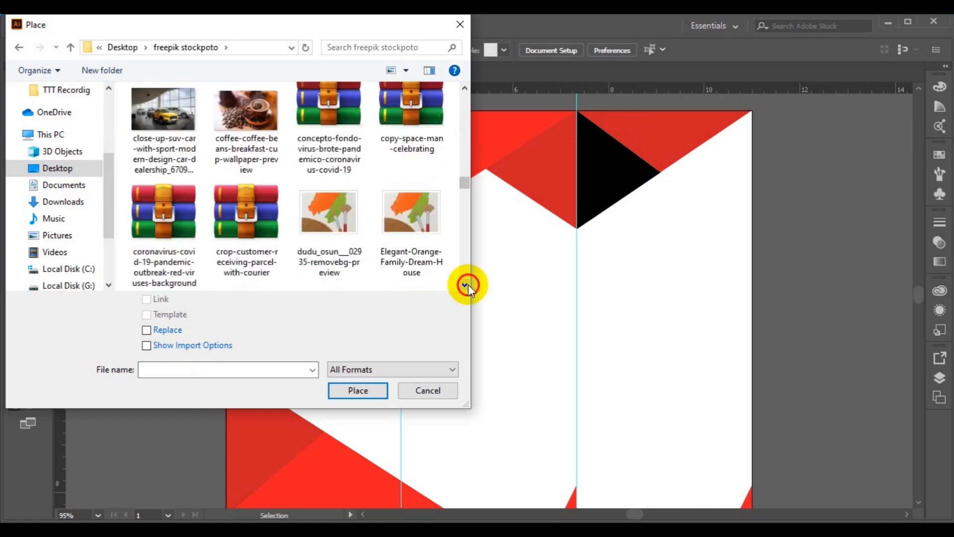
{"action": "left_click", "coordinate": [466, 284]}
{"action": "left_click", "coordinate": [466, 284]}
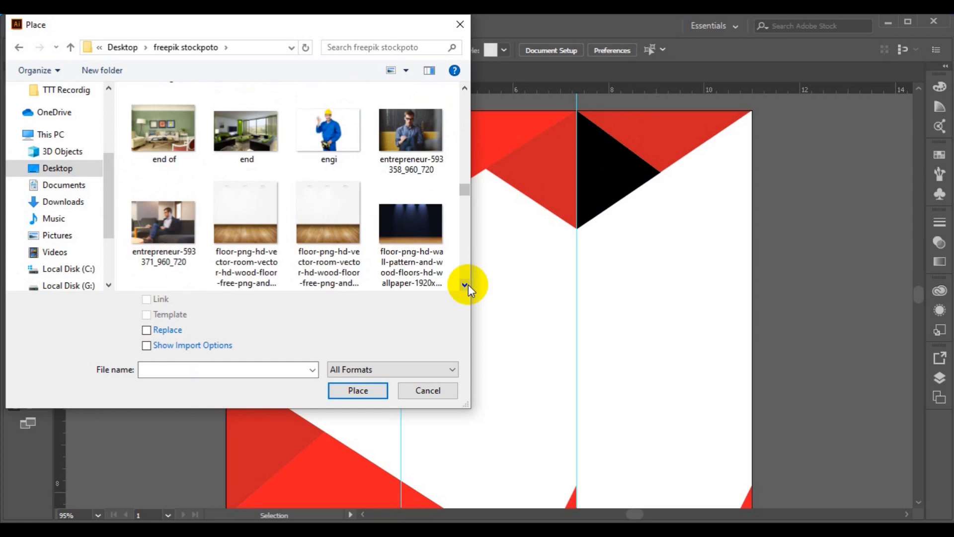
{"action": "left_click", "coordinate": [466, 284]}
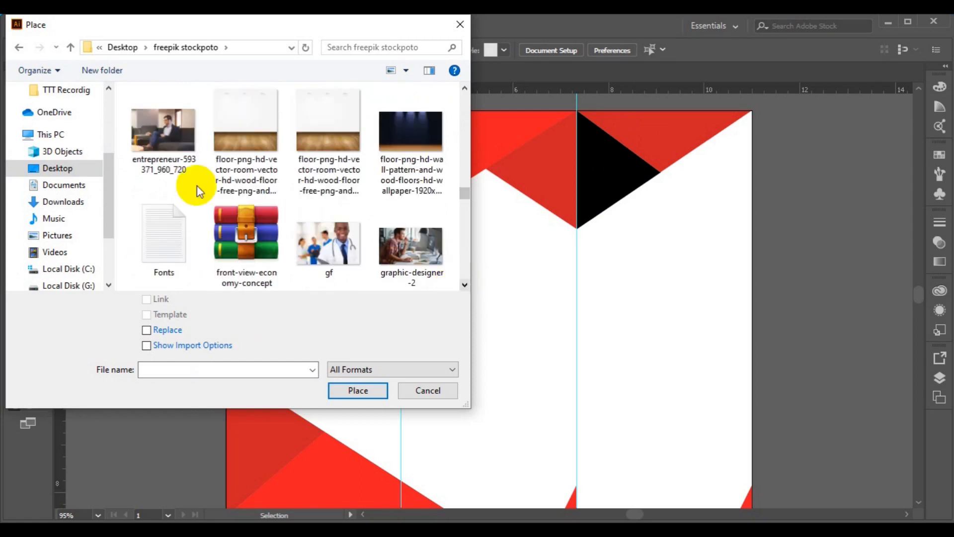
{"action": "left_click", "coordinate": [177, 170]}
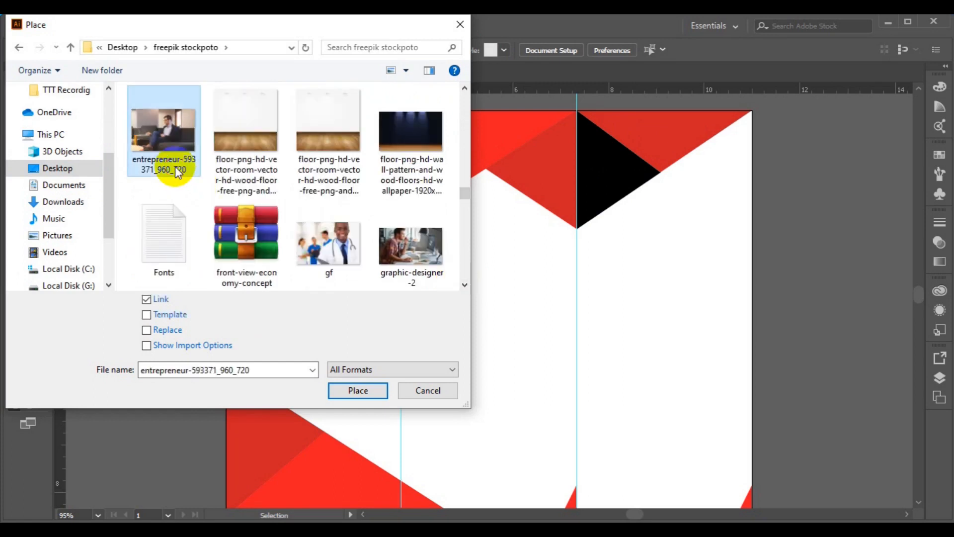
{"action": "left_click", "coordinate": [347, 393]}
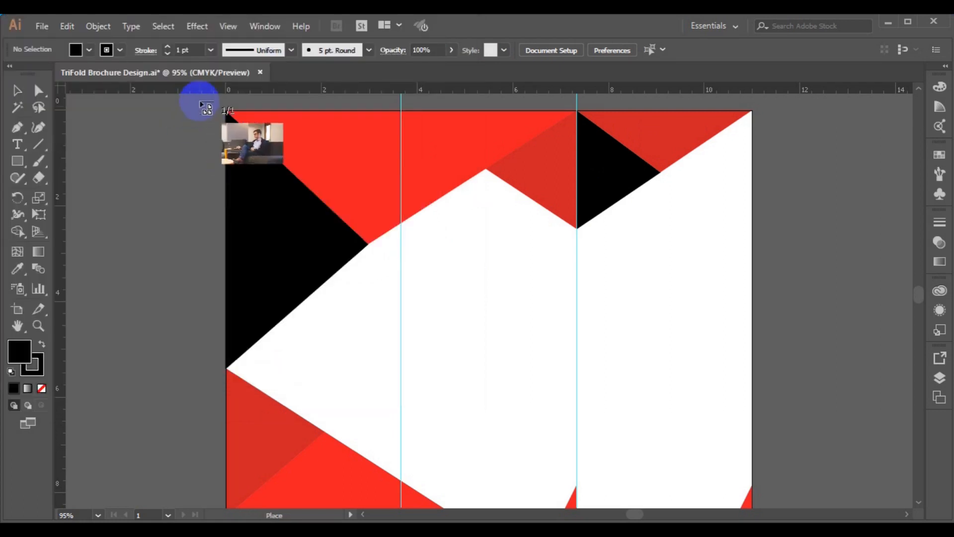
{"action": "left_click_drag", "start_coordinate": [199, 101], "coordinate": [638, 369]}
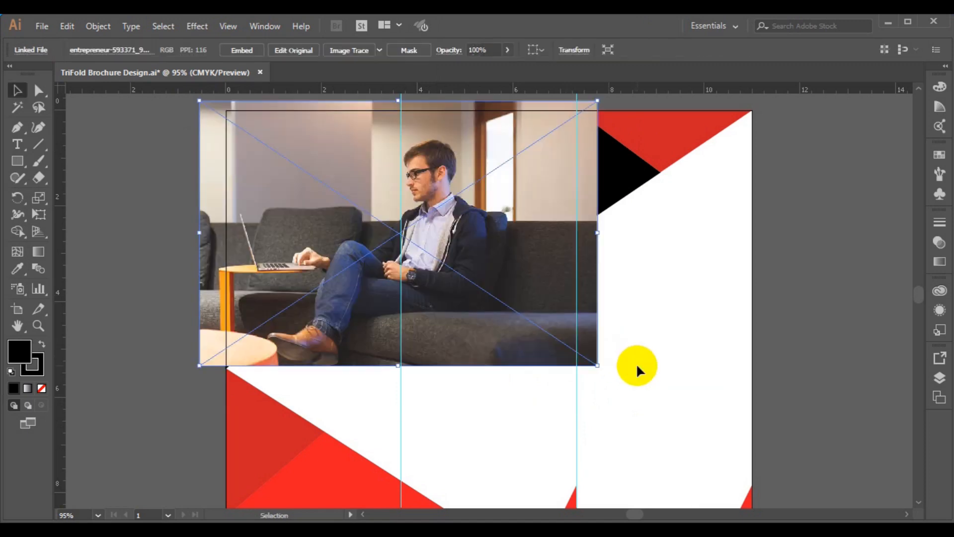
Step: Reflect the placed photo across the vertical axis
{"action": "right_click", "coordinate": [519, 262]}
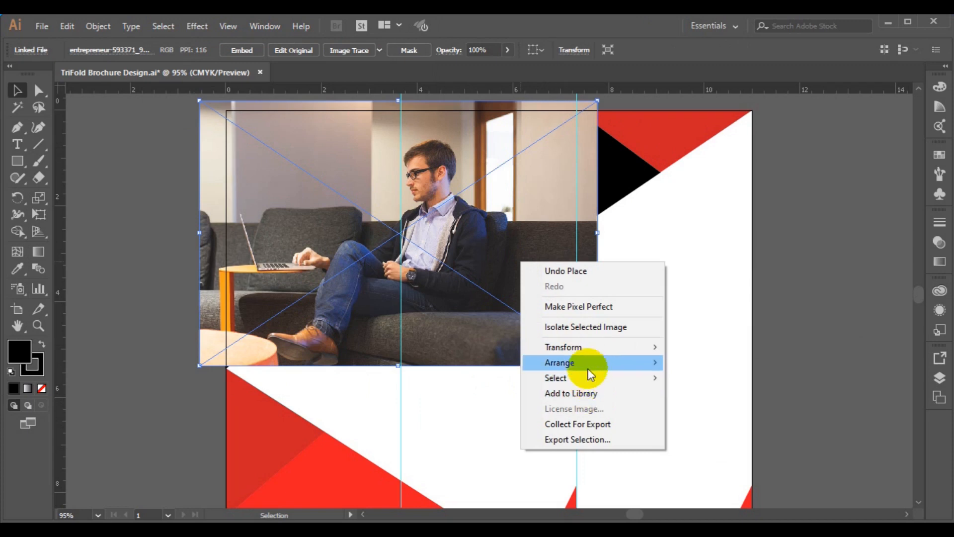
{"action": "mouse_move", "coordinate": [585, 357]}
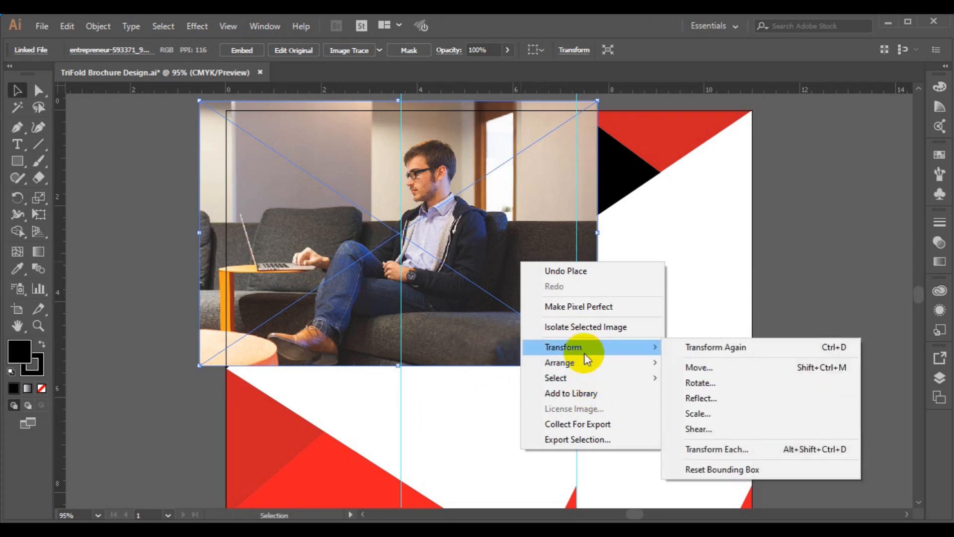
{"action": "left_click", "coordinate": [705, 398]}
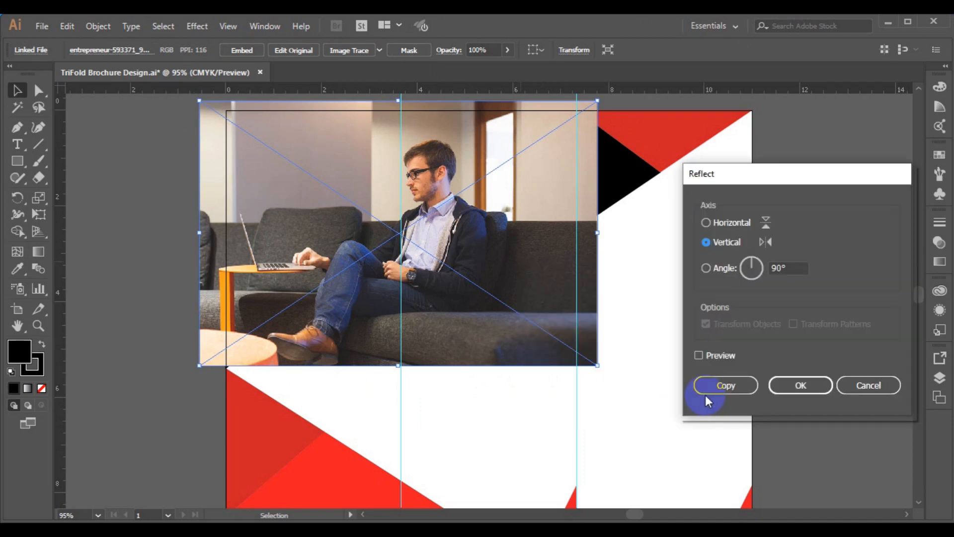
{"action": "left_click", "coordinate": [699, 355]}
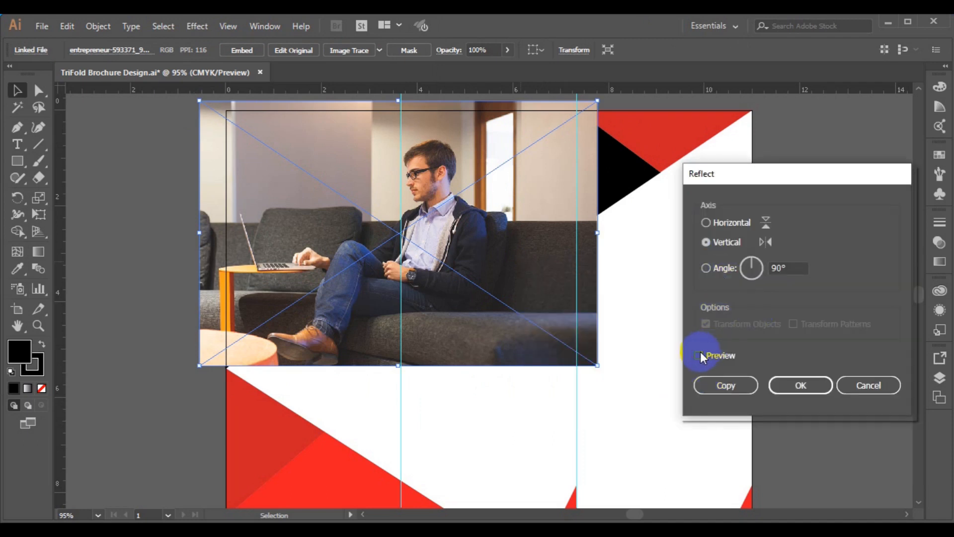
{"action": "left_click", "coordinate": [796, 386]}
Step: Move the mirrored photo left past the page edge until the black triangle's right tip is uncovered
{"action": "left_click", "coordinate": [364, 304]}
{"action": "left_click_drag", "start_coordinate": [364, 304], "coordinate": [239, 303]}
{"action": "left_click_drag", "start_coordinate": [346, 317], "coordinate": [269, 328]}
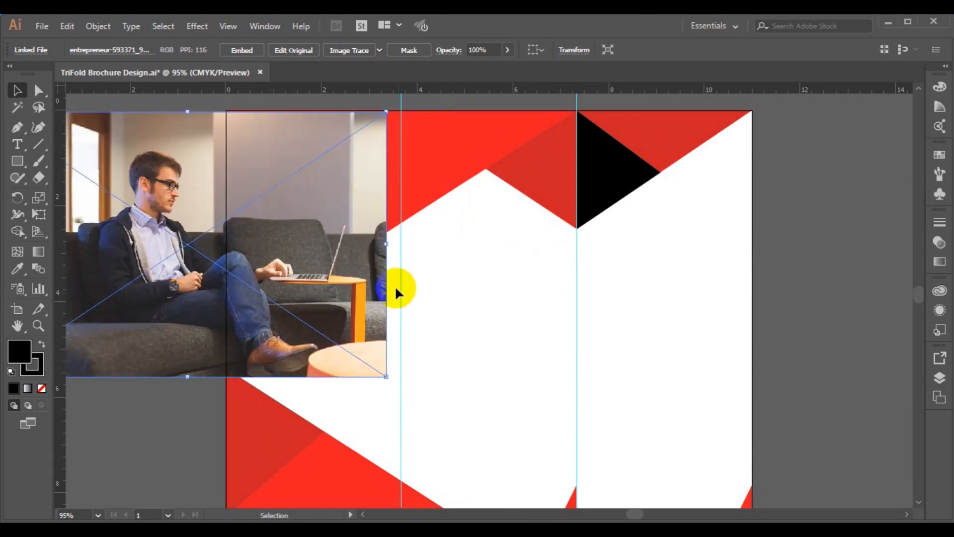
{"action": "left_click_drag", "start_coordinate": [309, 301], "coordinate": [304, 304]}
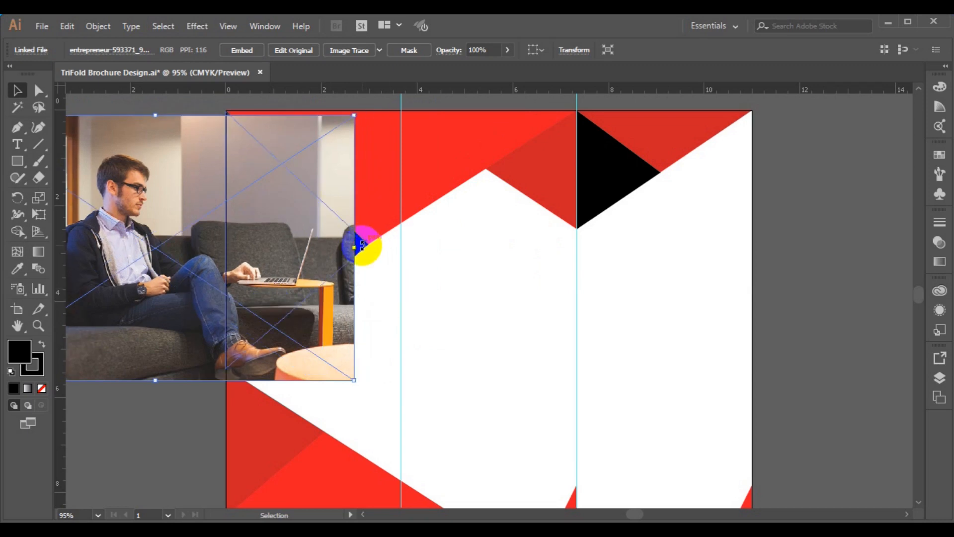
Step: Bring the placed photo to the front of the stacking order and deselect it
{"action": "right_click", "coordinate": [361, 245]}
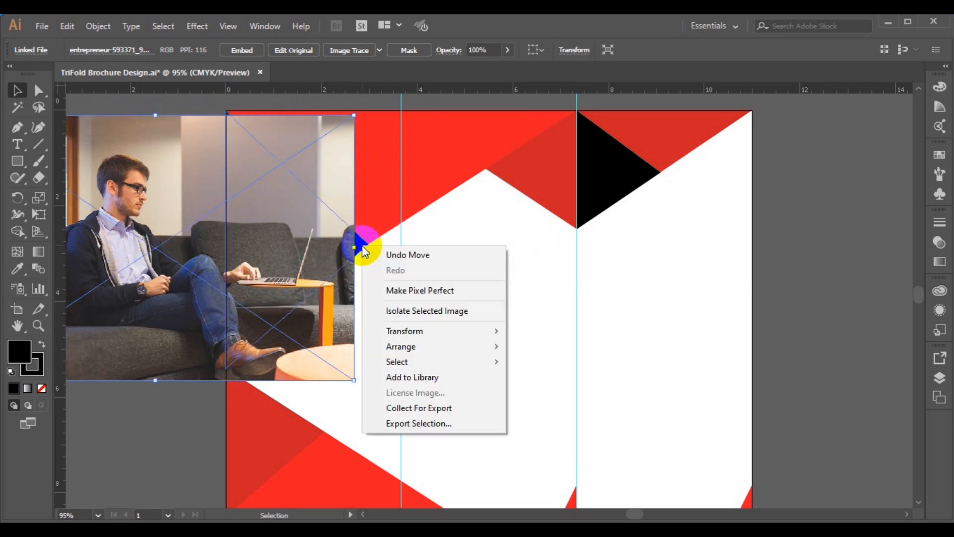
{"action": "mouse_move", "coordinate": [417, 347]}
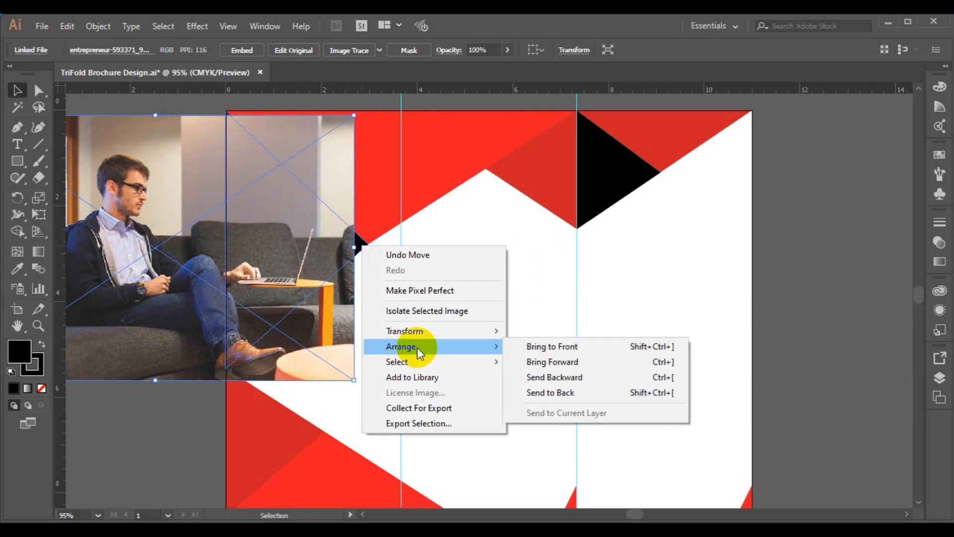
{"action": "left_click", "coordinate": [552, 346]}
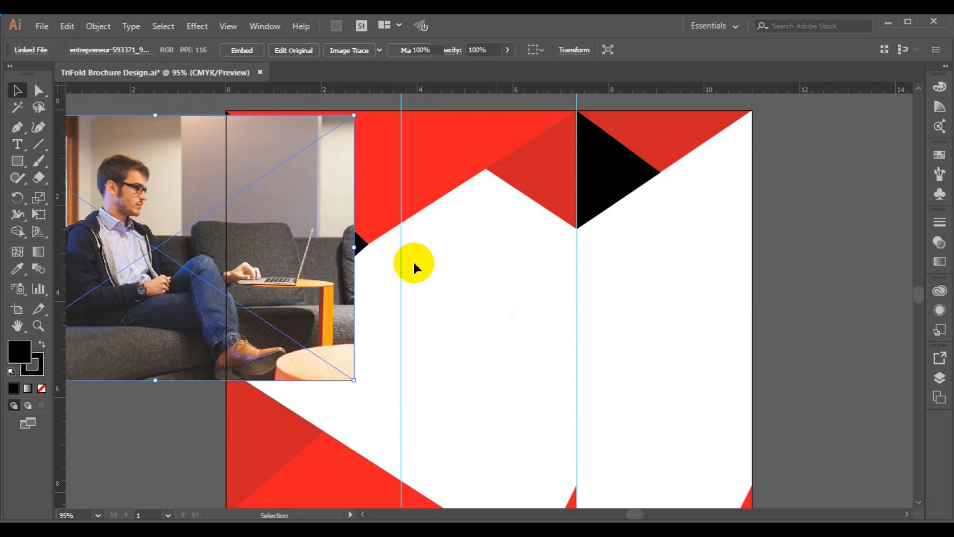
{"action": "left_click", "coordinate": [397, 256]}
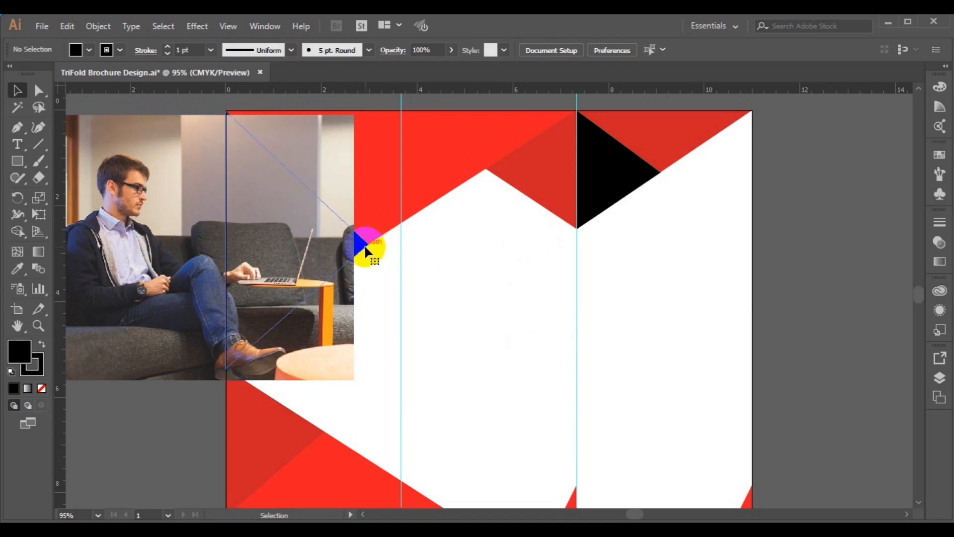
Step: Bring the black left-edge triangle to the front, above the placed photo
{"action": "left_click", "coordinate": [365, 247]}
{"action": "right_click", "coordinate": [365, 247]}
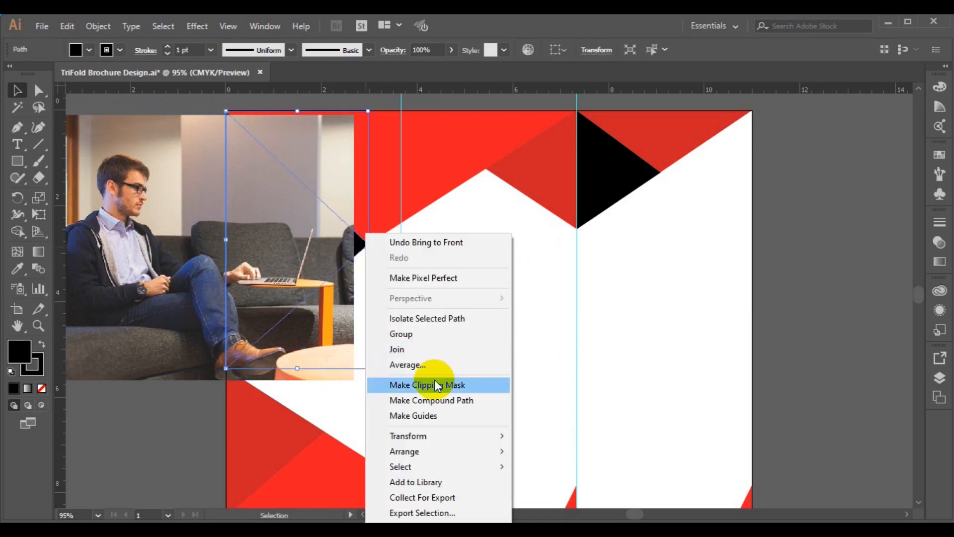
{"action": "mouse_move", "coordinate": [435, 451]}
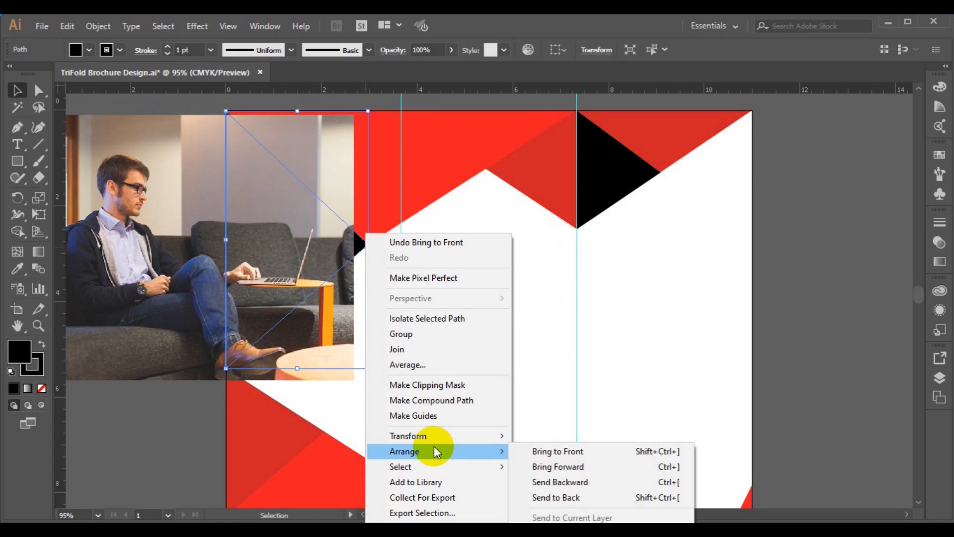
{"action": "left_click", "coordinate": [560, 452]}
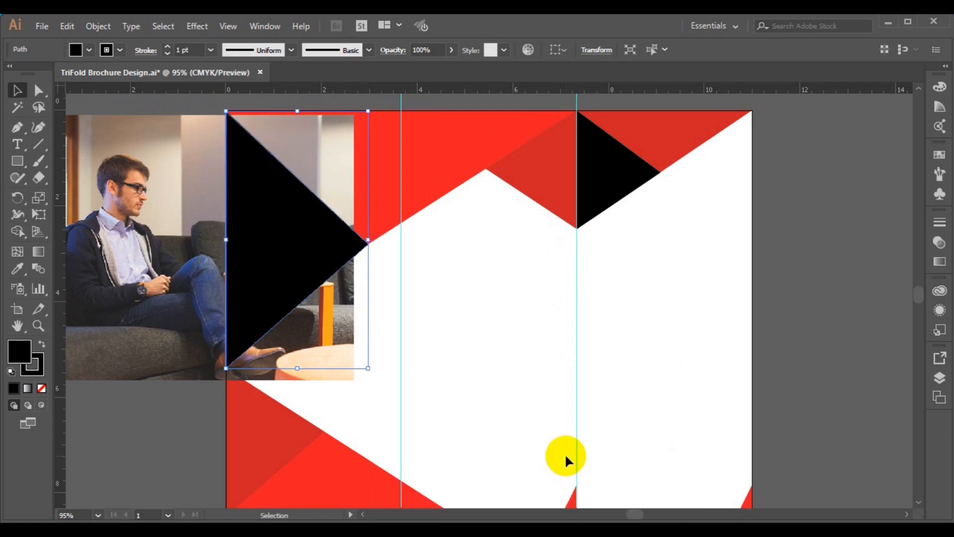
Step: Move the photo about 3.3 in to the right behind the black triangle, leaving the triangle in place
{"action": "left_click", "coordinate": [152, 268], "text": "shift"}
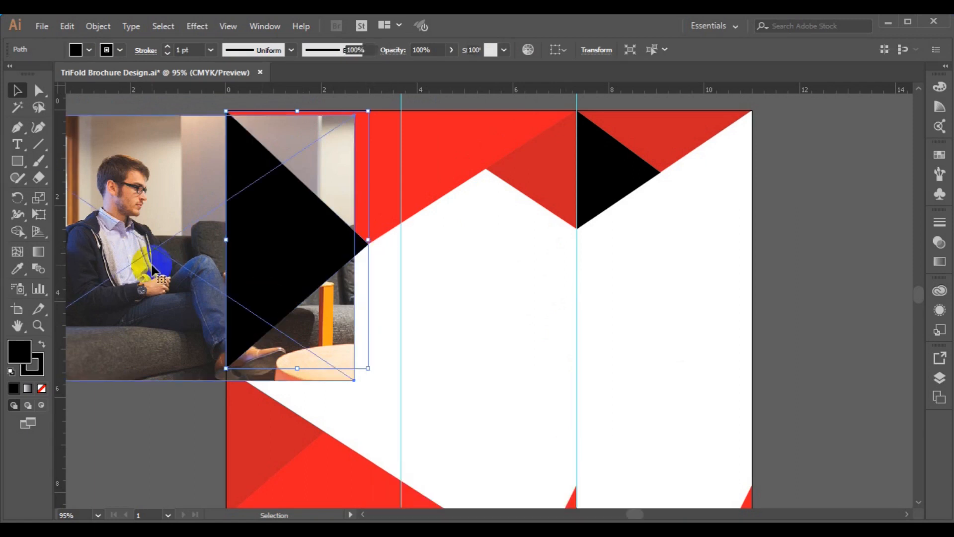
{"action": "left_click_drag", "start_coordinate": [215, 256], "coordinate": [313, 263]}
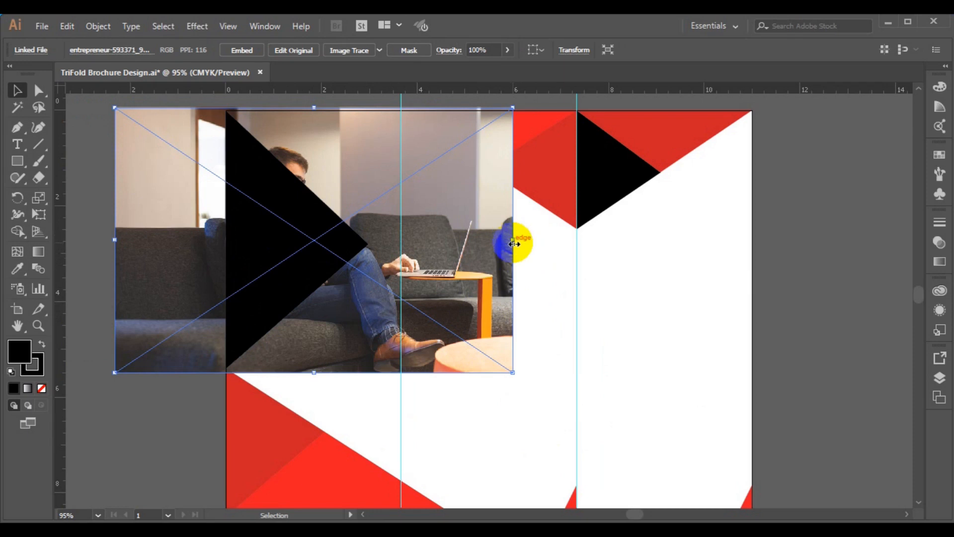
Step: Narrow the placed photo from both sides to about 3.6 in wide, its right edge at the black triangle's tip
{"action": "left_click_drag", "start_coordinate": [514, 244], "coordinate": [472, 251]}
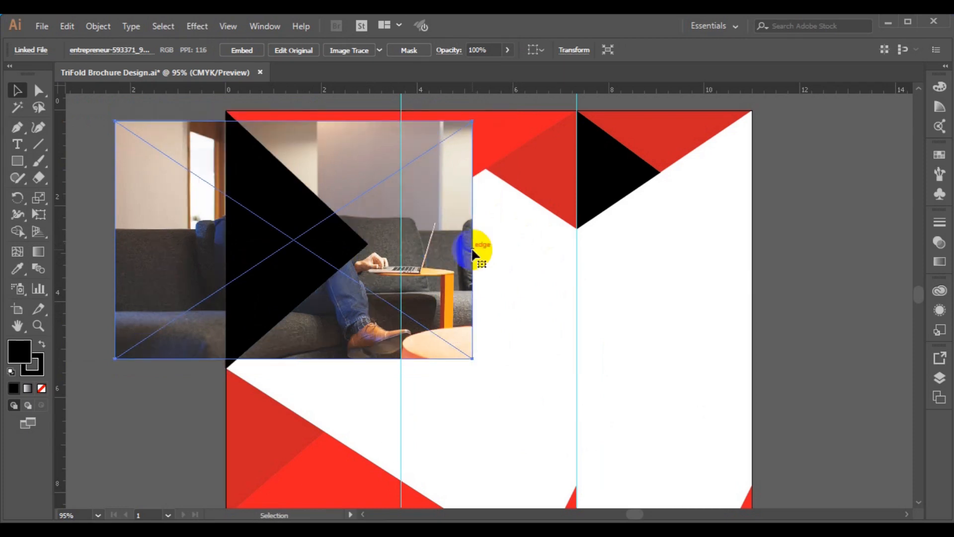
{"action": "key", "text": "ctrl+z"}
{"action": "left_click_drag", "start_coordinate": [512, 240], "coordinate": [464, 244]}
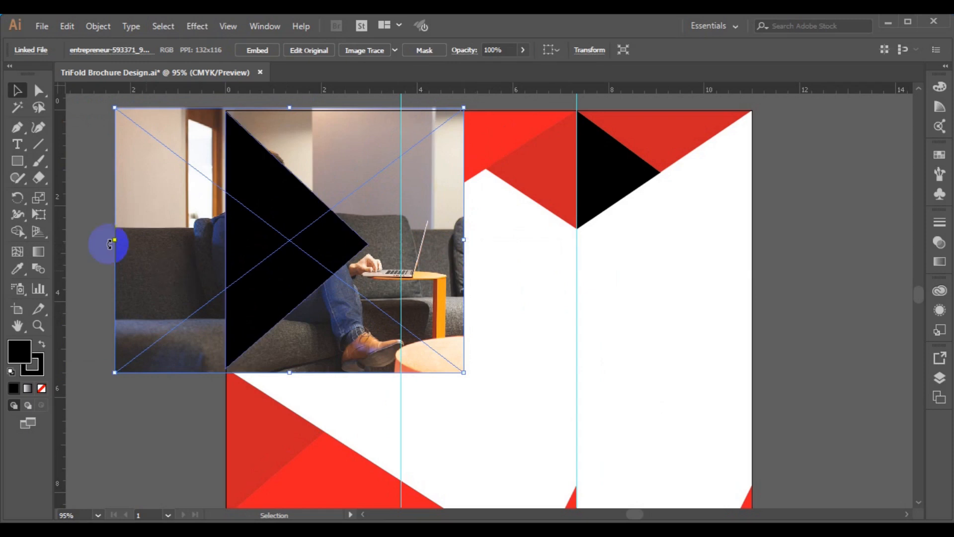
{"action": "left_click_drag", "start_coordinate": [467, 243], "coordinate": [379, 257]}
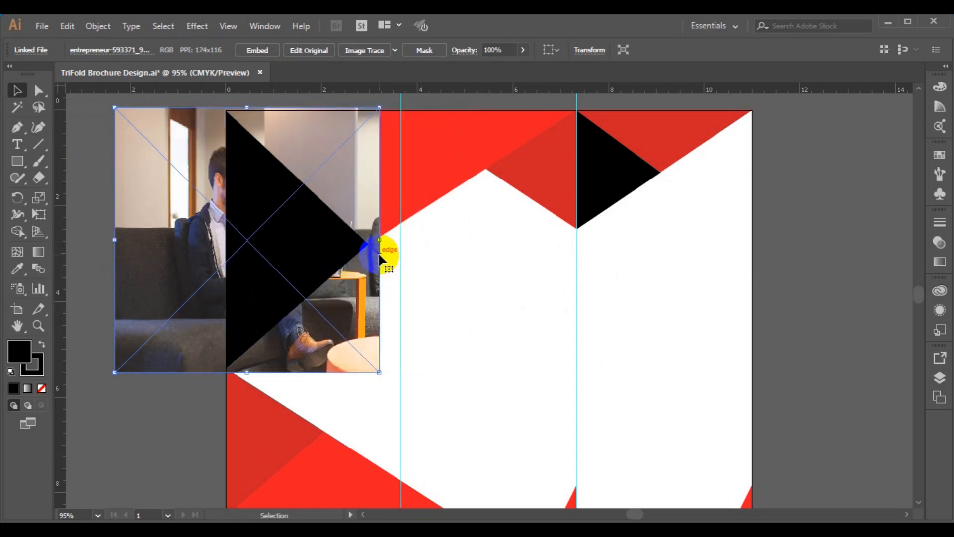
{"action": "left_click_drag", "start_coordinate": [115, 240], "coordinate": [177, 247]}
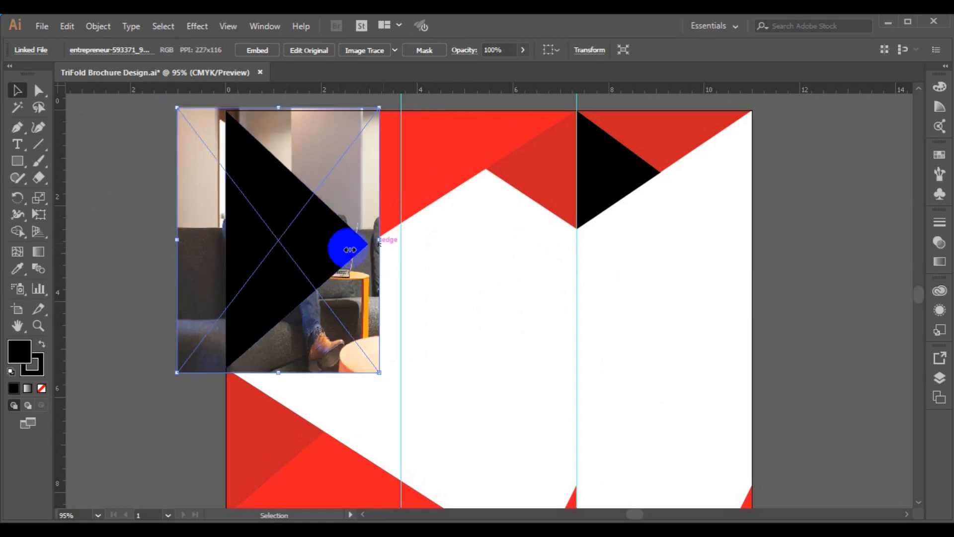
{"action": "left_click_drag", "start_coordinate": [177, 242], "coordinate": [196, 241]}
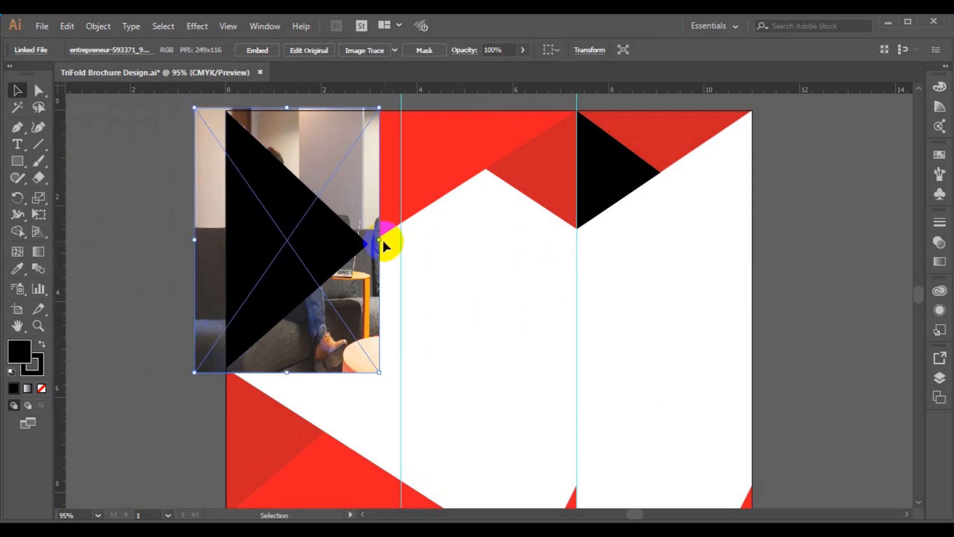
{"action": "left_click_drag", "start_coordinate": [379, 240], "coordinate": [370, 239]}
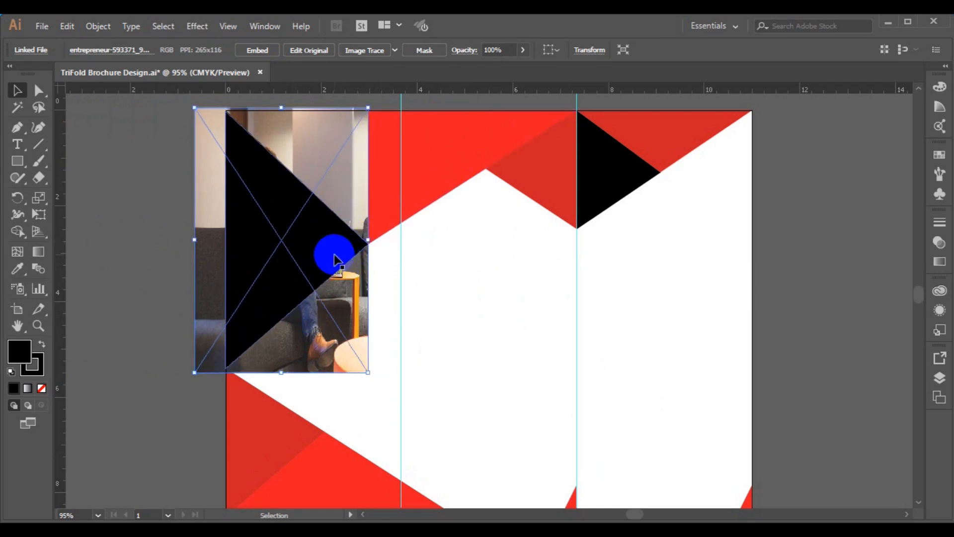
Step: Select the black left-edge triangle together with the photo, make a clipping mask, and deselect the clipped group
{"action": "left_click", "coordinate": [334, 258], "text": "shift"}
{"action": "right_click", "coordinate": [334, 257]}
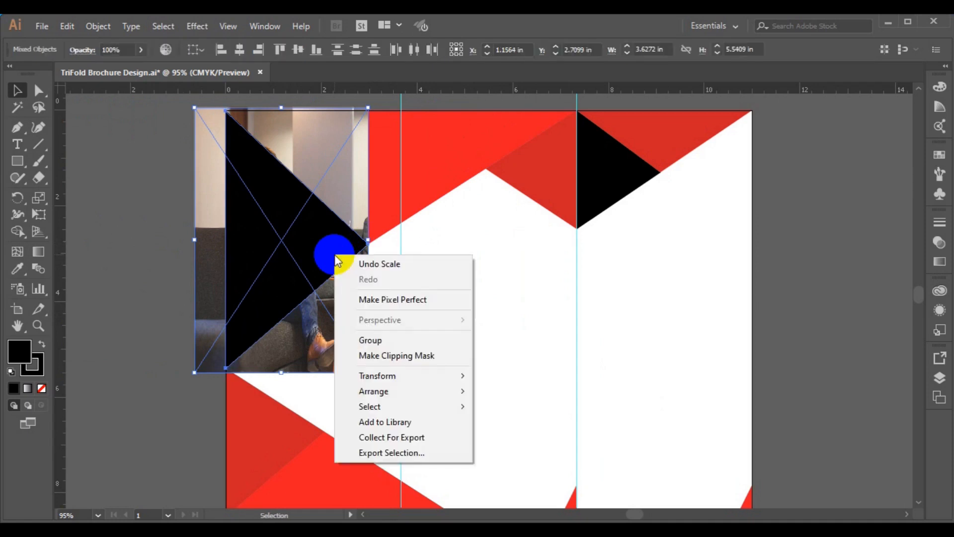
{"action": "left_click", "coordinate": [420, 356]}
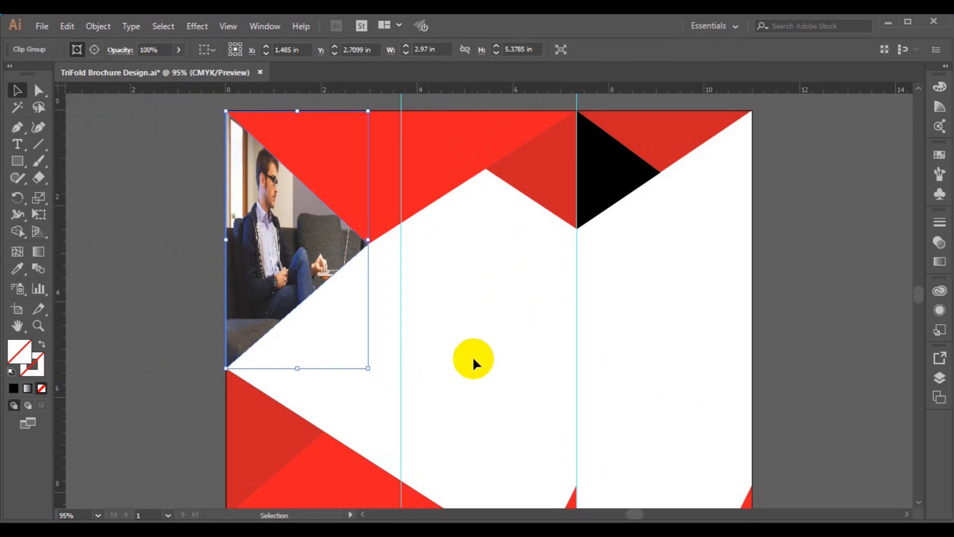
{"action": "left_click", "coordinate": [795, 317]}
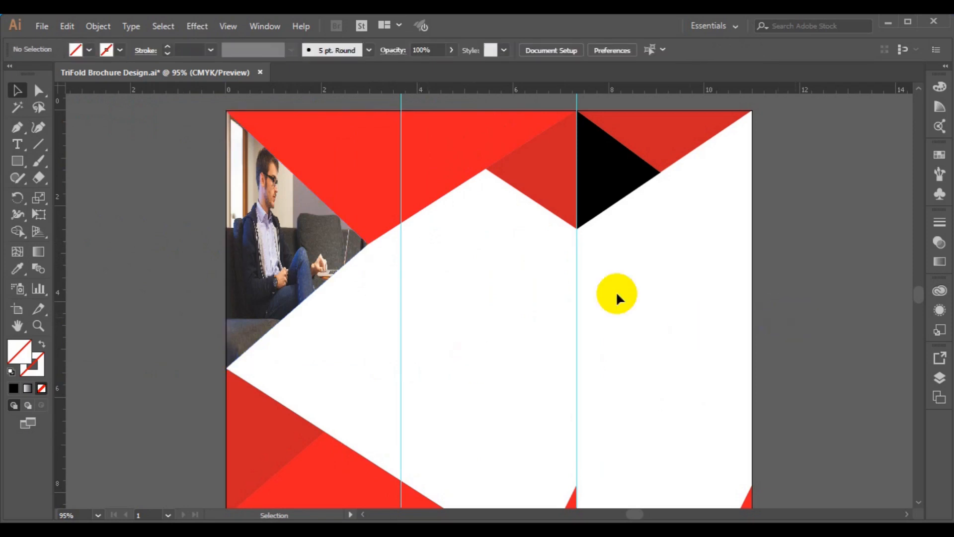
Step: Undo the clipping mask on the left-edge photo and deselect the separated photo and triangle
{"action": "left_click", "coordinate": [297, 255]}
{"action": "key", "text": "ctrl+alt+7"}
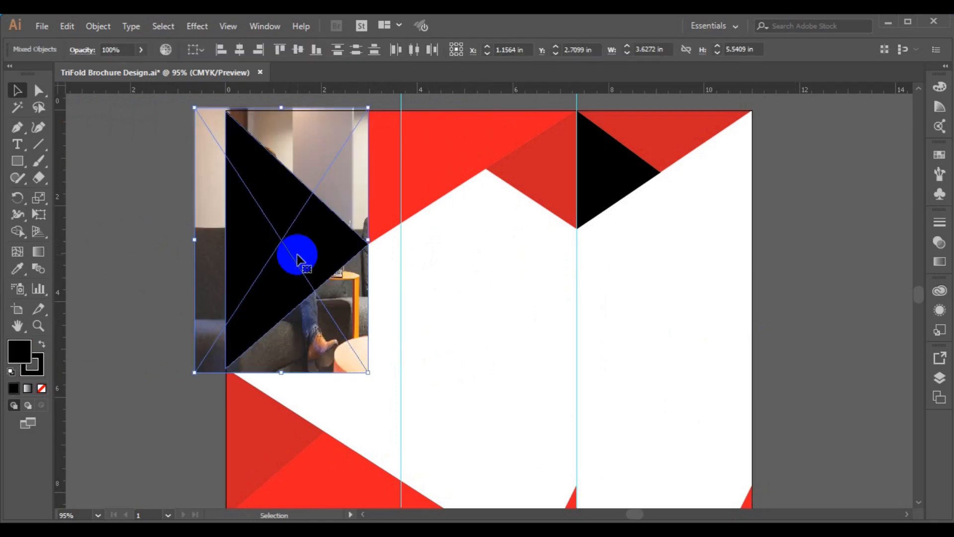
{"action": "left_click", "coordinate": [180, 300]}
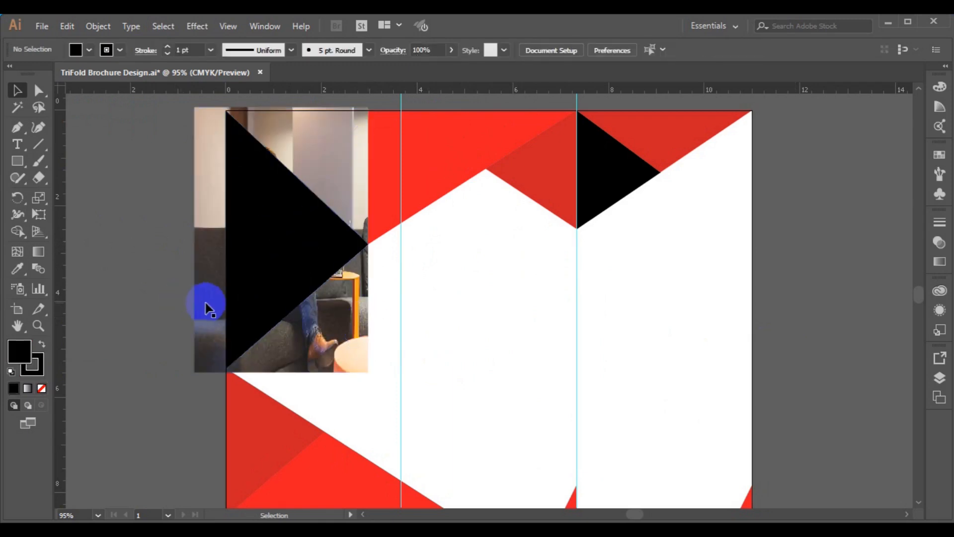
Step: Shift the narrowed photo slightly left behind the black triangle, and realign its right edge with the triangle's tip
{"action": "left_click", "coordinate": [204, 312]}
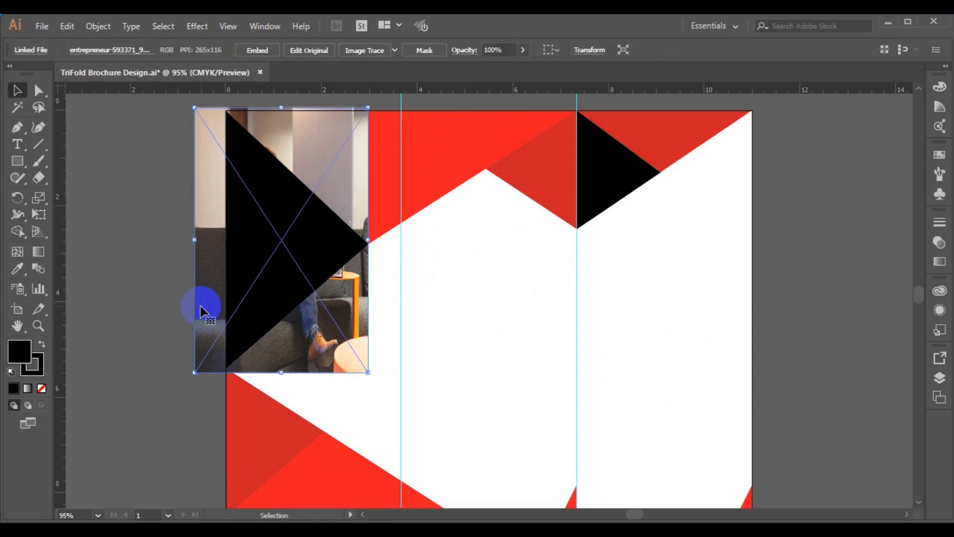
{"action": "key", "text": "Left"}
{"action": "key", "text": "Left"}
{"action": "key", "text": "Left"}
{"action": "key", "text": "Left"}
{"action": "key", "text": "Left"}
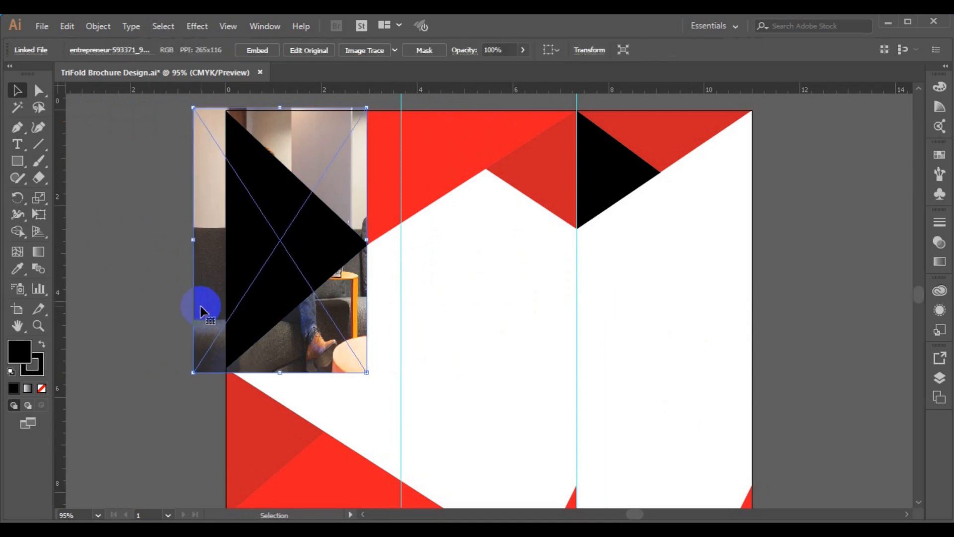
{"action": "key", "text": "Left"}
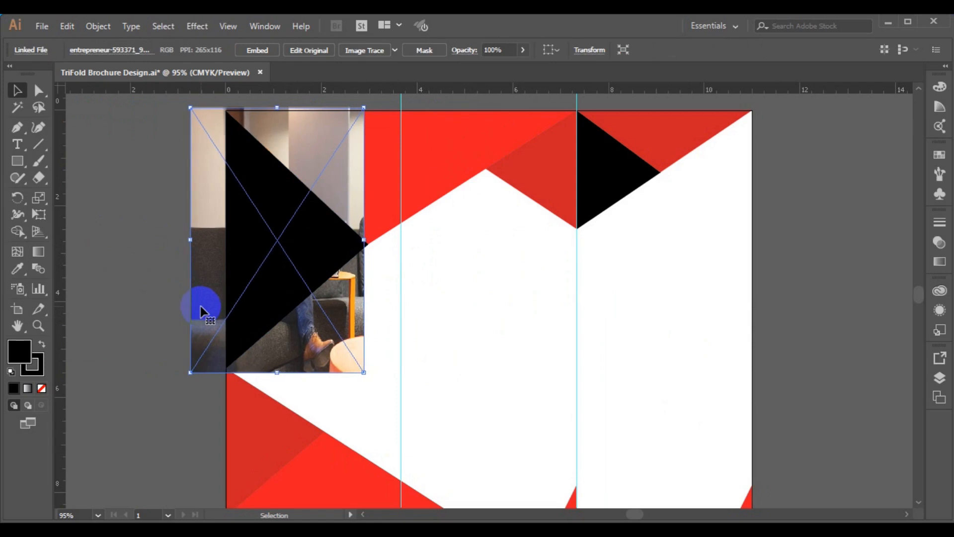
{"action": "key", "text": "Left"}
{"action": "left_click_drag", "start_coordinate": [201, 310], "coordinate": [203, 310]}
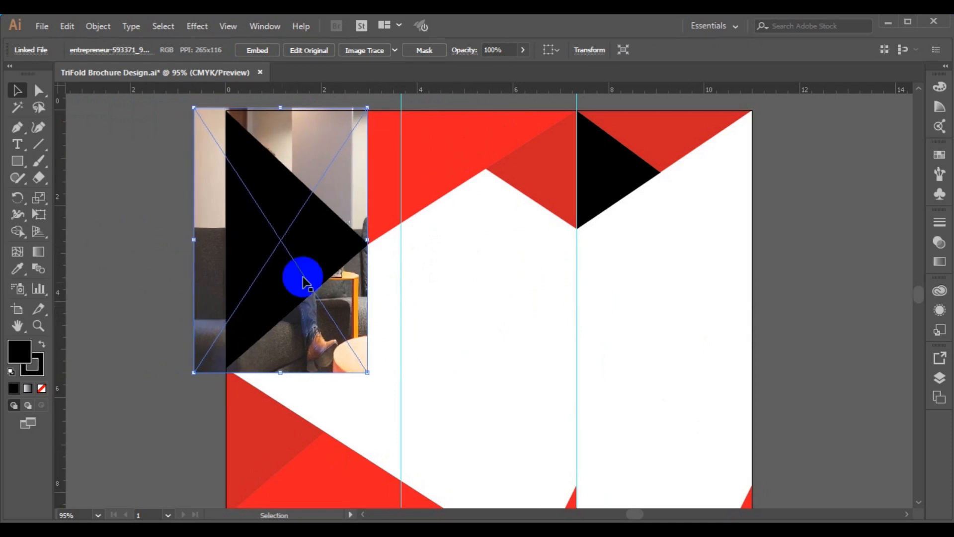
Step: Clip the repositioned photo into the black left-edge triangle with a clipping mask and deselect it
{"action": "left_click", "coordinate": [332, 260], "text": "shift"}
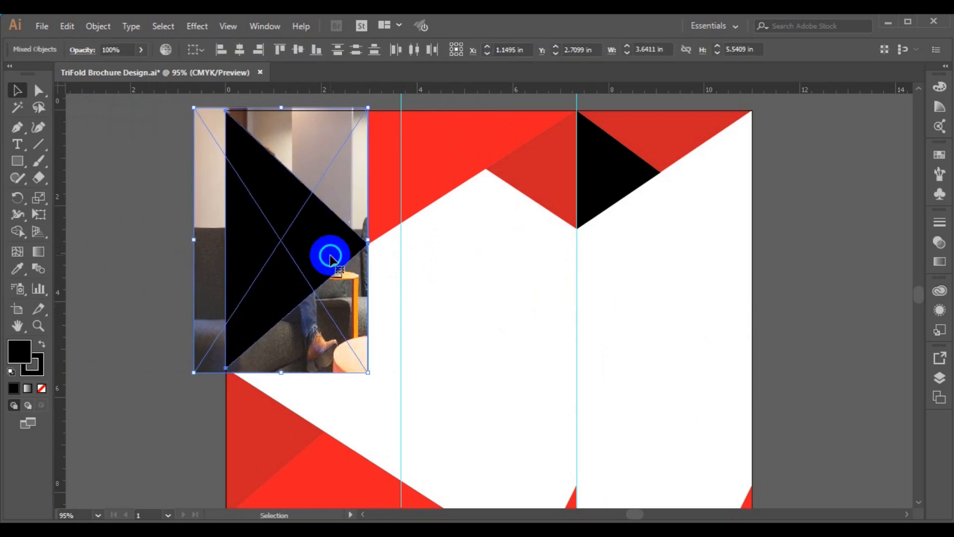
{"action": "right_click", "coordinate": [330, 255]}
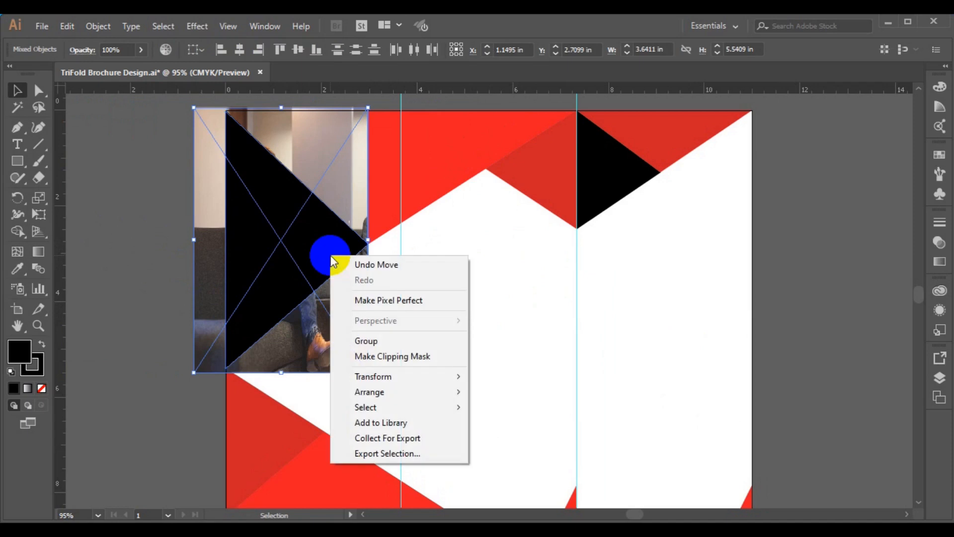
{"action": "left_click", "coordinate": [395, 356]}
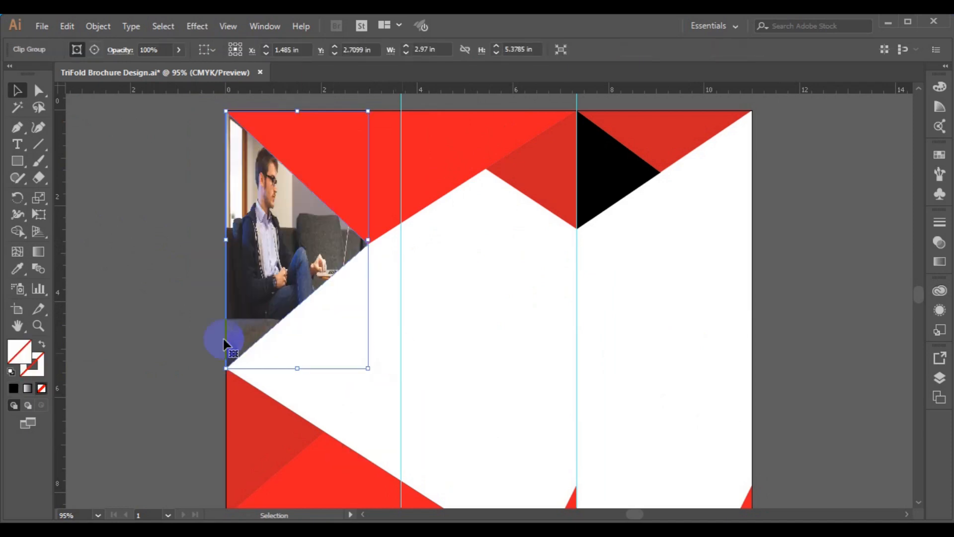
{"action": "left_click", "coordinate": [189, 330]}
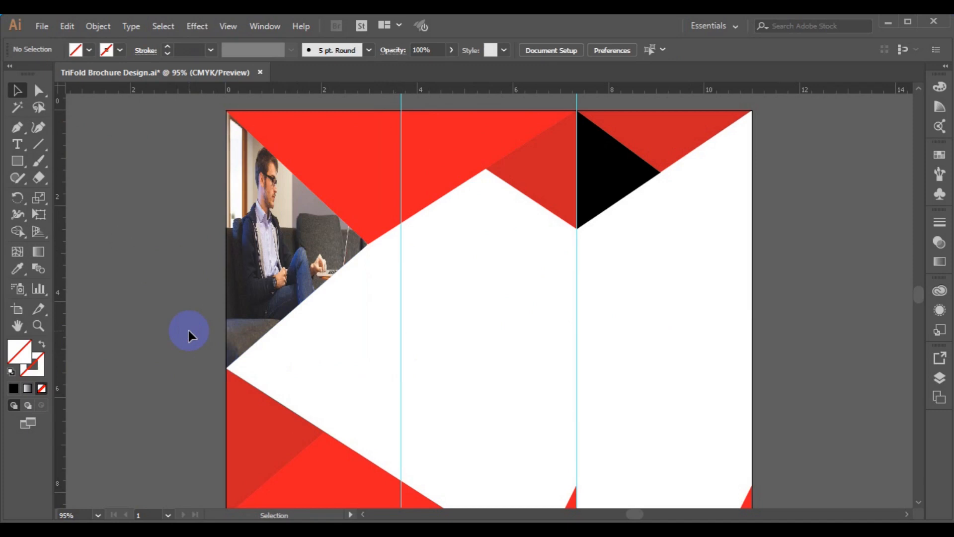
Step: Undo the second clipping mask and the last few moves of the photo
{"action": "left_click", "coordinate": [315, 268]}
{"action": "key", "text": "ctrl+z"}
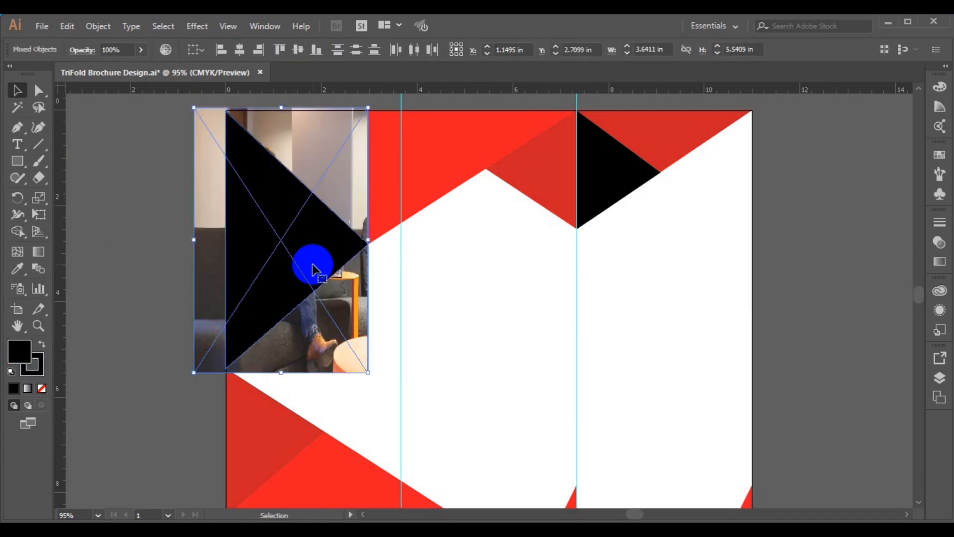
{"action": "key", "text": "ctrl+z"}
{"action": "key", "text": "ctrl+z"}
{"action": "key", "text": "ctrl+z"}
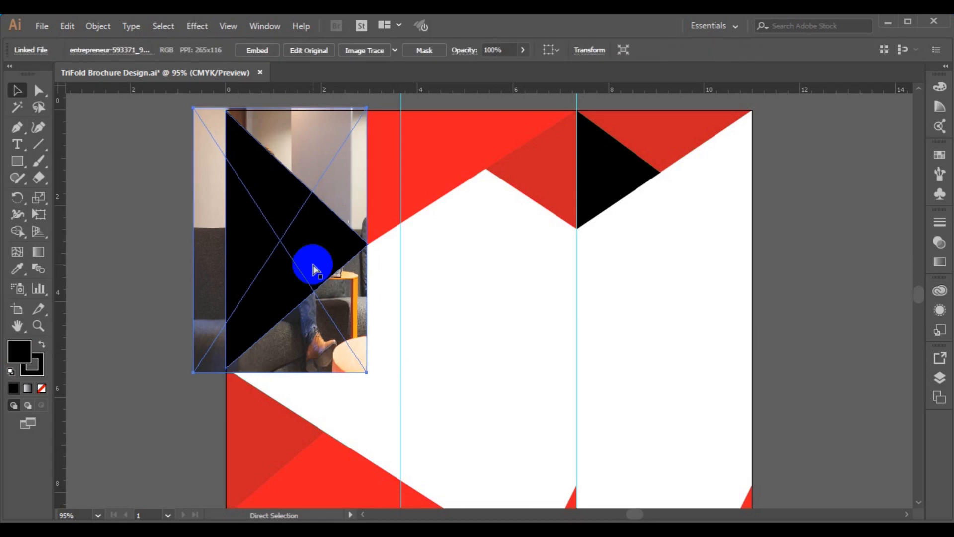
{"action": "key", "text": "ctrl+z"}
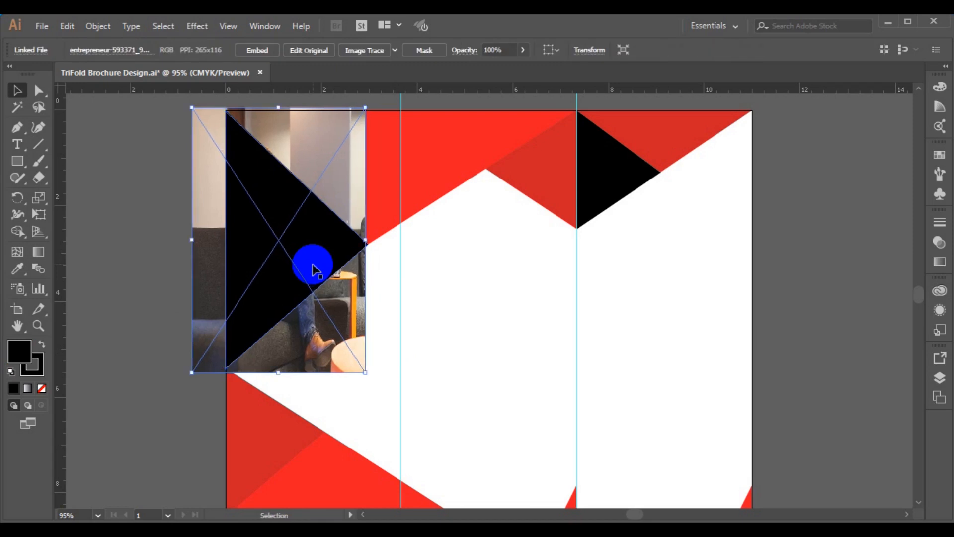
Step: Delete the placed businessman photo, leaving the black left-edge triangle in place
{"action": "left_click", "coordinate": [136, 274]}
{"action": "left_click", "coordinate": [265, 351]}
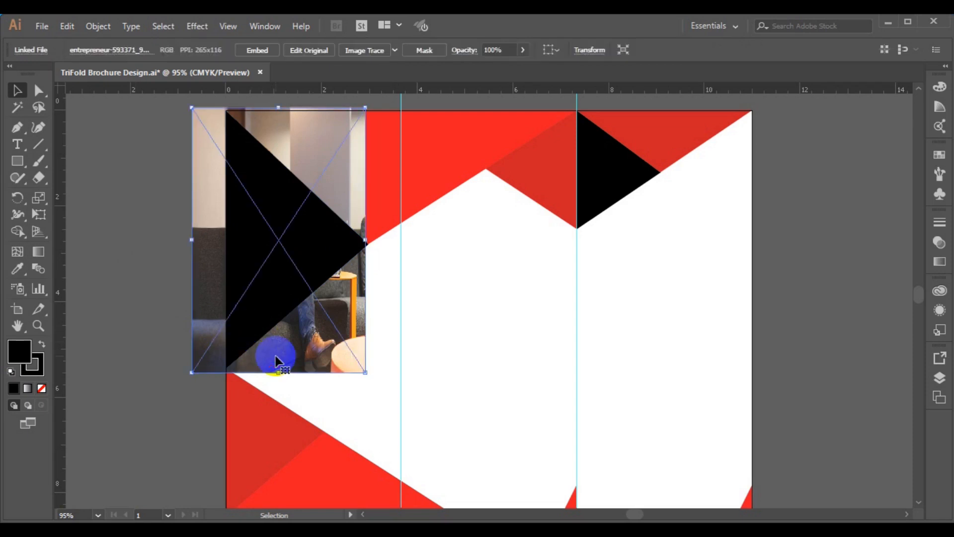
{"action": "key", "text": "Delete"}
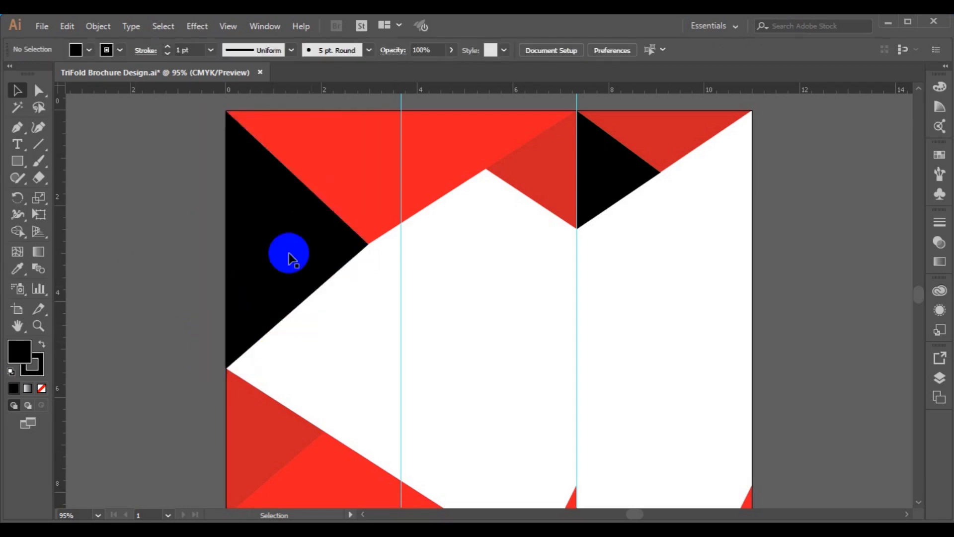
Step: Start placing an image and browse the freepik stockpoto folder for a replacement photo for the black left-edge triangle
{"action": "left_click", "coordinate": [42, 27]}
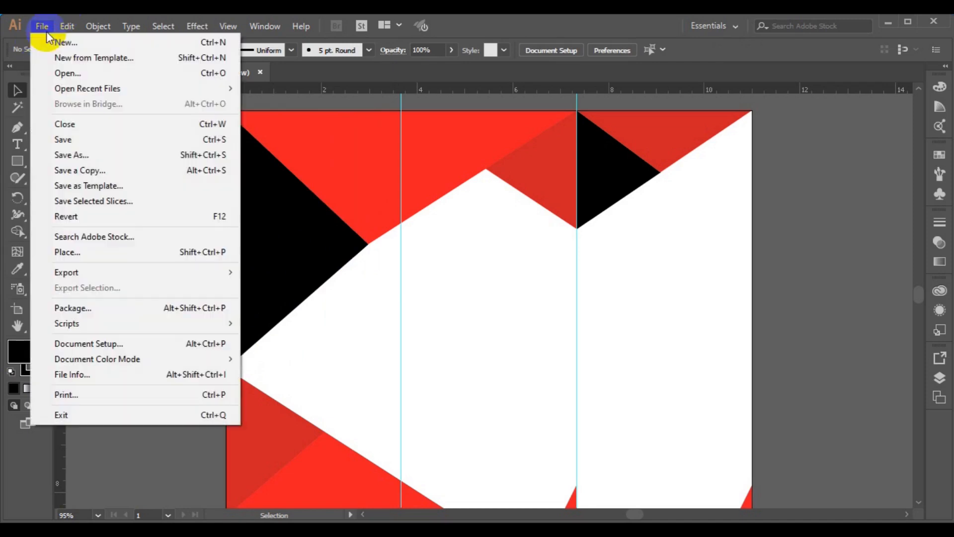
{"action": "left_click", "coordinate": [100, 252]}
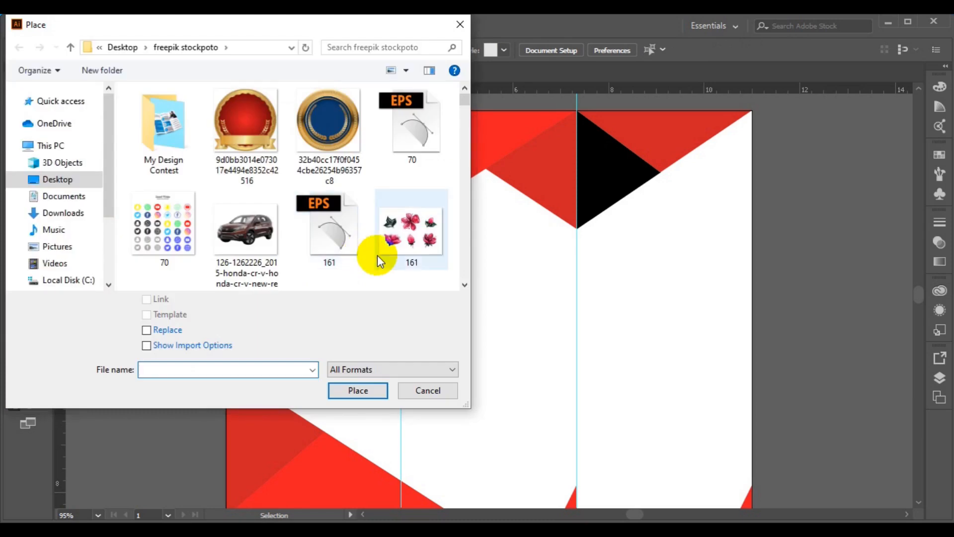
{"action": "scroll", "coordinate": [464, 270], "scroll_direction": "down", "scroll_amount": 5}
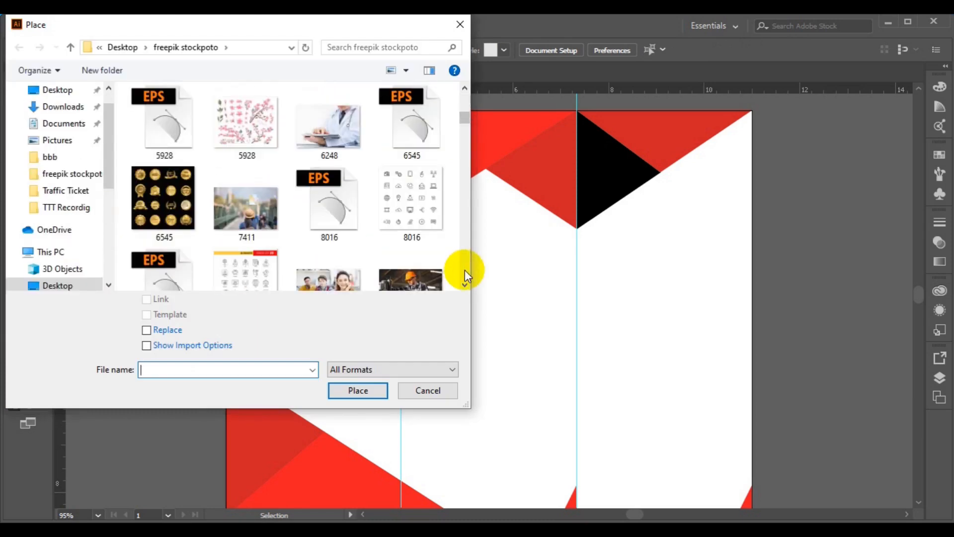
{"action": "left_click", "coordinate": [464, 270]}
{"action": "left_click", "coordinate": [464, 269]}
{"action": "left_click", "coordinate": [464, 270]}
{"action": "left_click", "coordinate": [464, 270]}
{"action": "left_click", "coordinate": [464, 269]}
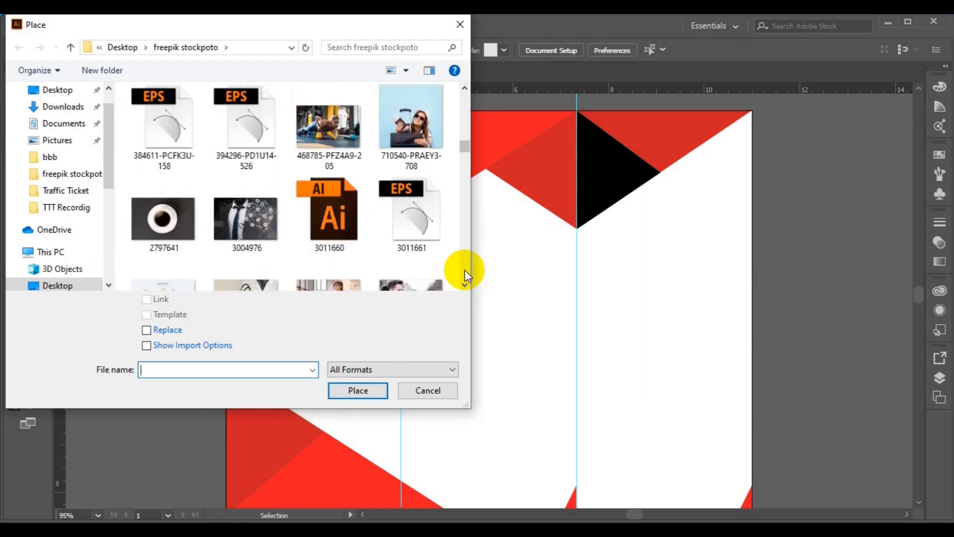
{"action": "left_click", "coordinate": [464, 269]}
{"action": "left_click", "coordinate": [464, 270]}
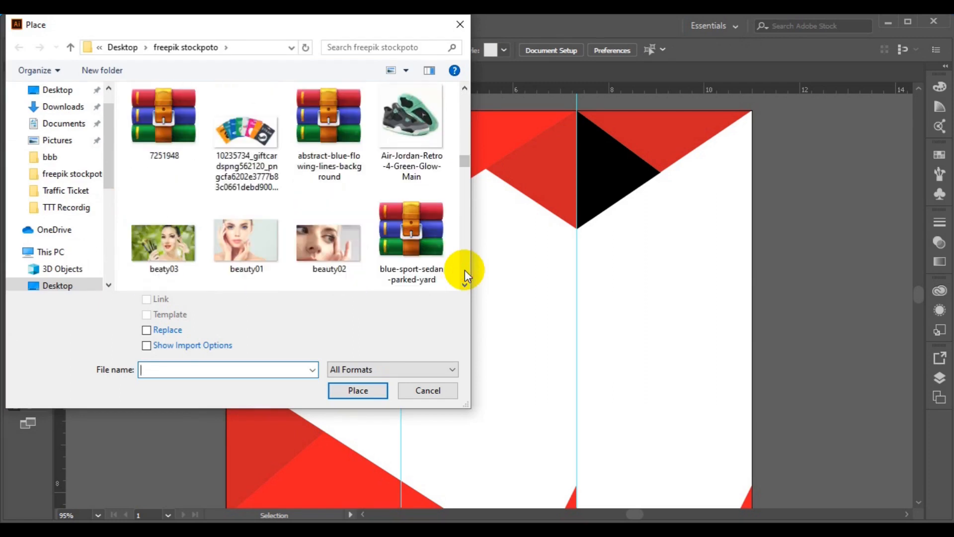
{"action": "left_click", "coordinate": [464, 270]}
{"action": "left_click", "coordinate": [464, 270]}
{"action": "left_click", "coordinate": [464, 270]}
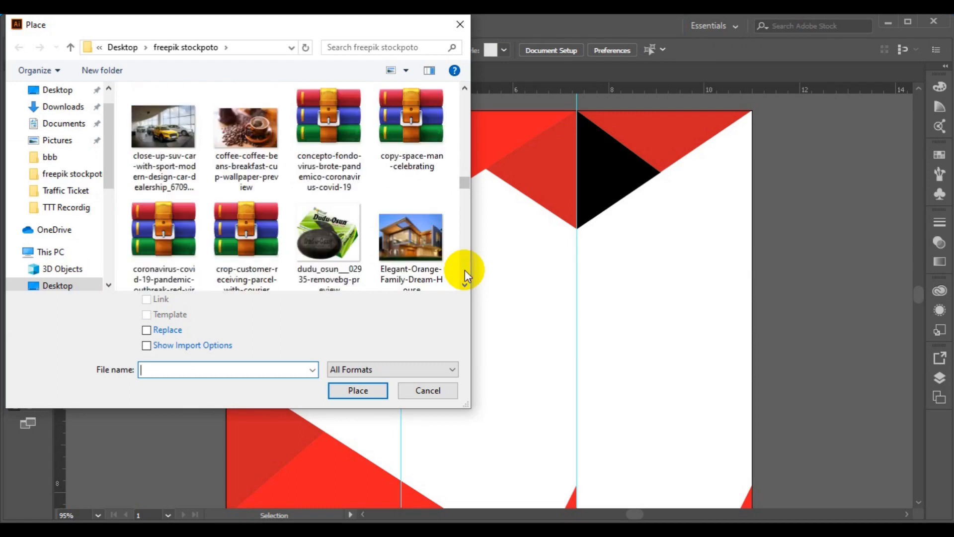
{"action": "left_click", "coordinate": [464, 269]}
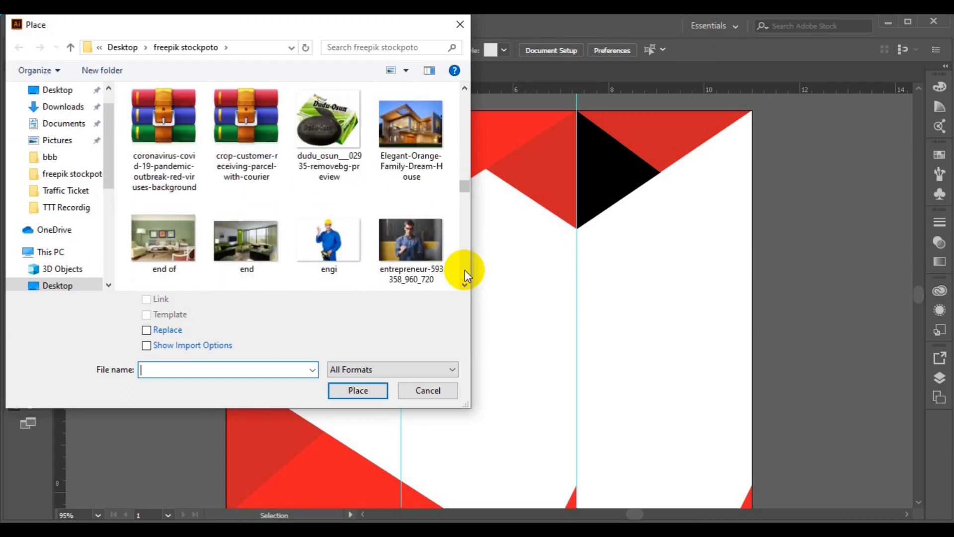
{"action": "left_click", "coordinate": [464, 270]}
{"action": "left_click", "coordinate": [464, 269]}
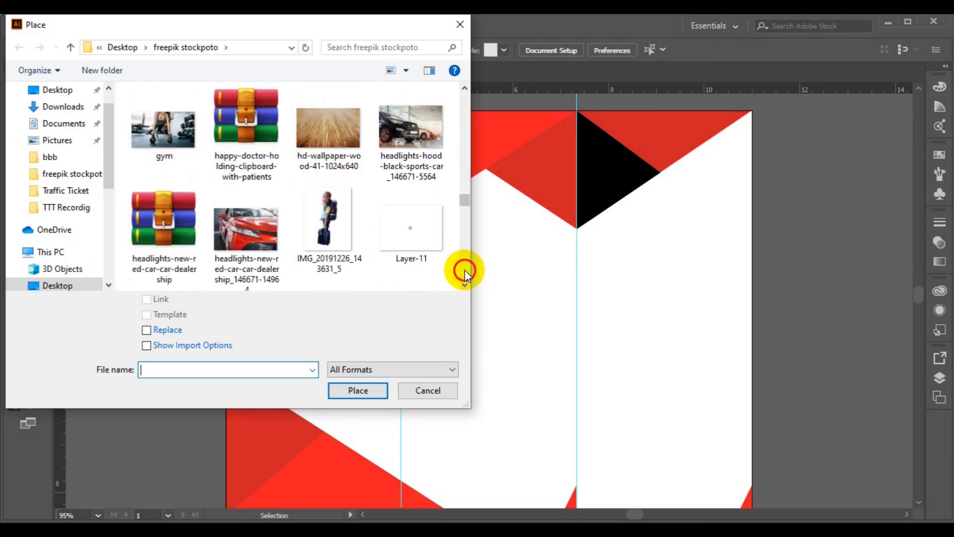
{"action": "left_click", "coordinate": [464, 270]}
{"action": "left_click", "coordinate": [464, 270]}
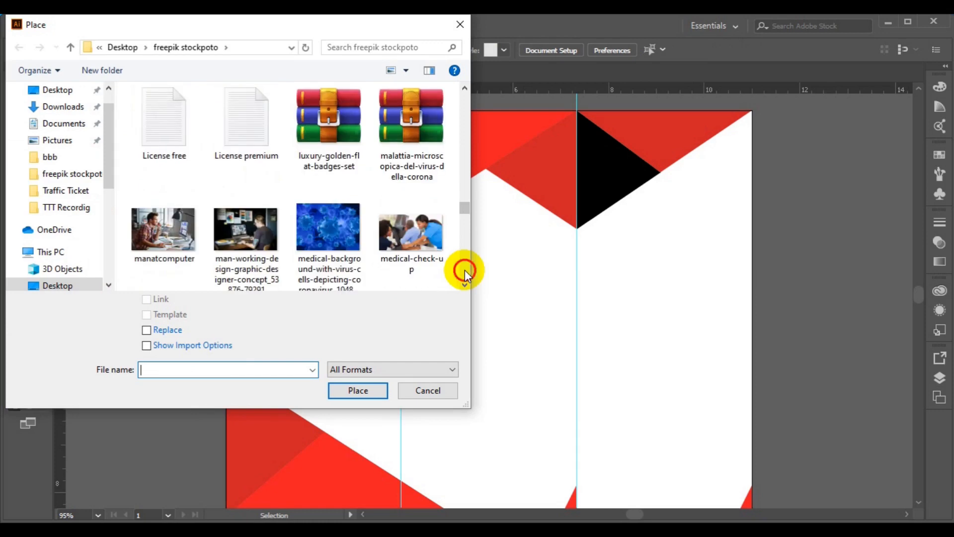
{"action": "left_click", "coordinate": [464, 269]}
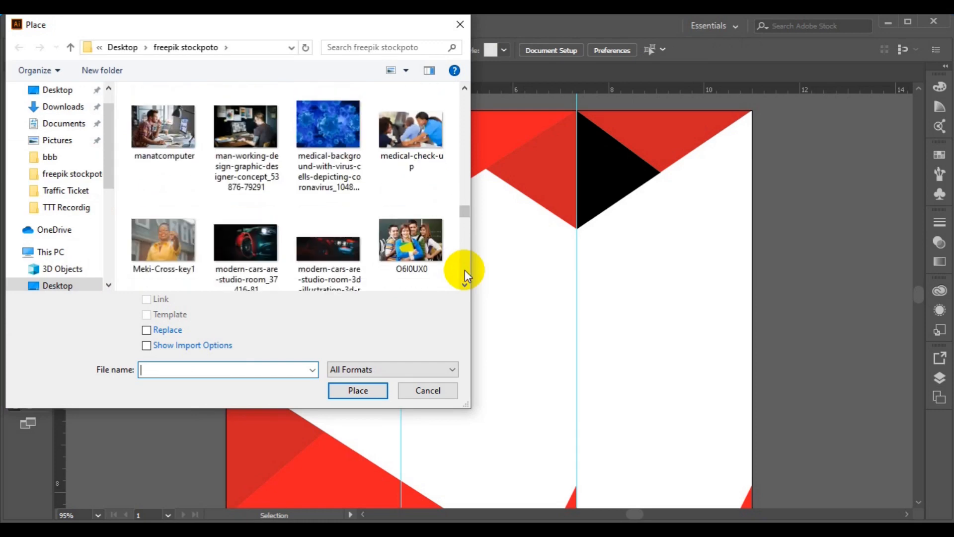
{"action": "left_click", "coordinate": [464, 270]}
{"action": "left_click", "coordinate": [464, 270]}
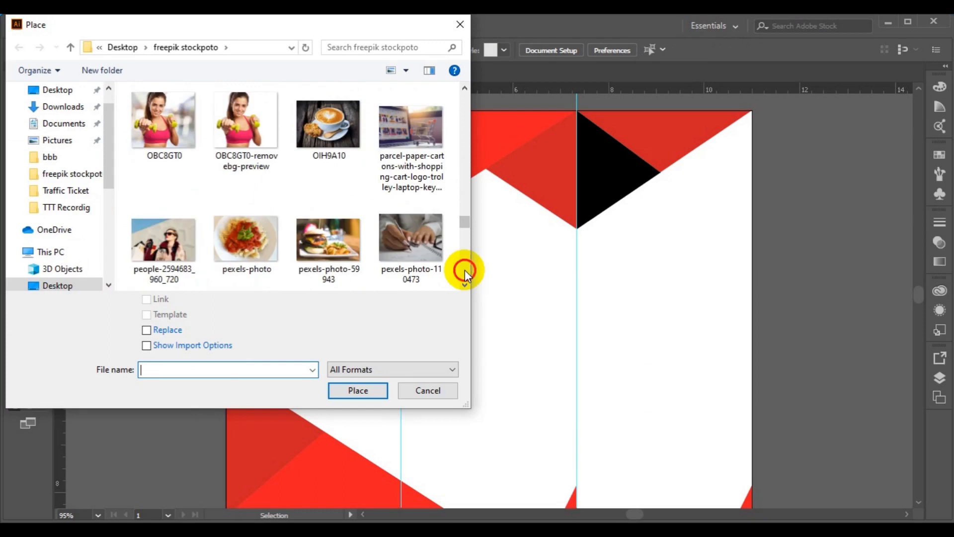
{"action": "left_click", "coordinate": [464, 270]}
{"action": "left_click", "coordinate": [464, 270]}
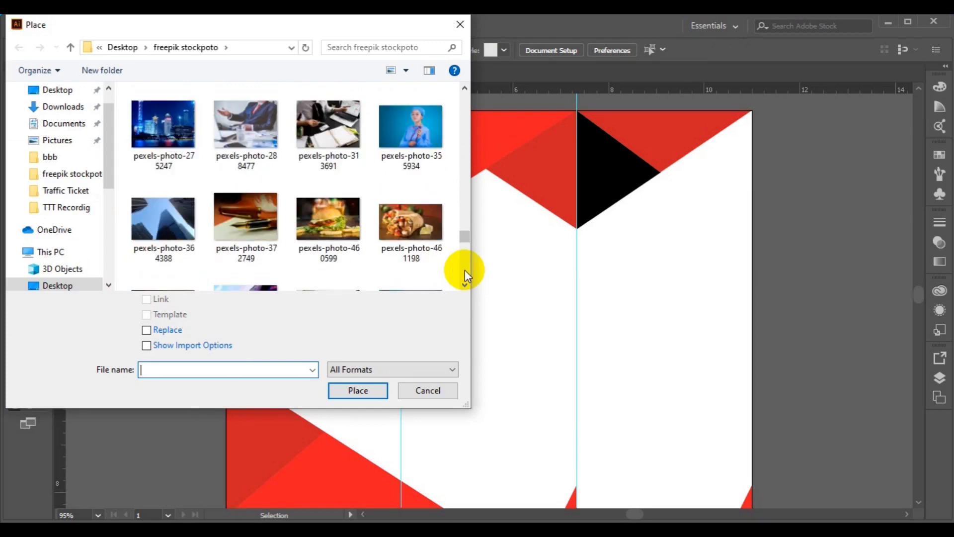
{"action": "left_click", "coordinate": [464, 270]}
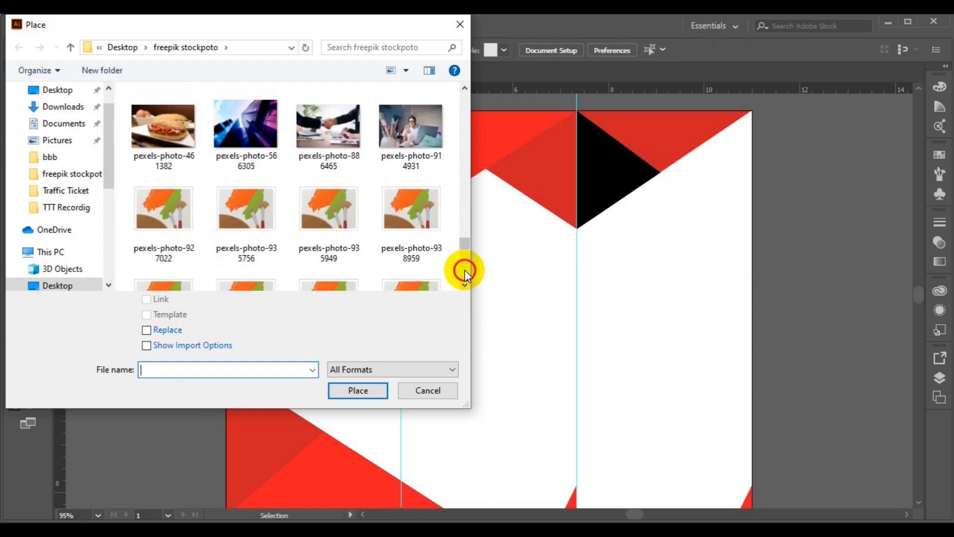
{"action": "left_click", "coordinate": [464, 269]}
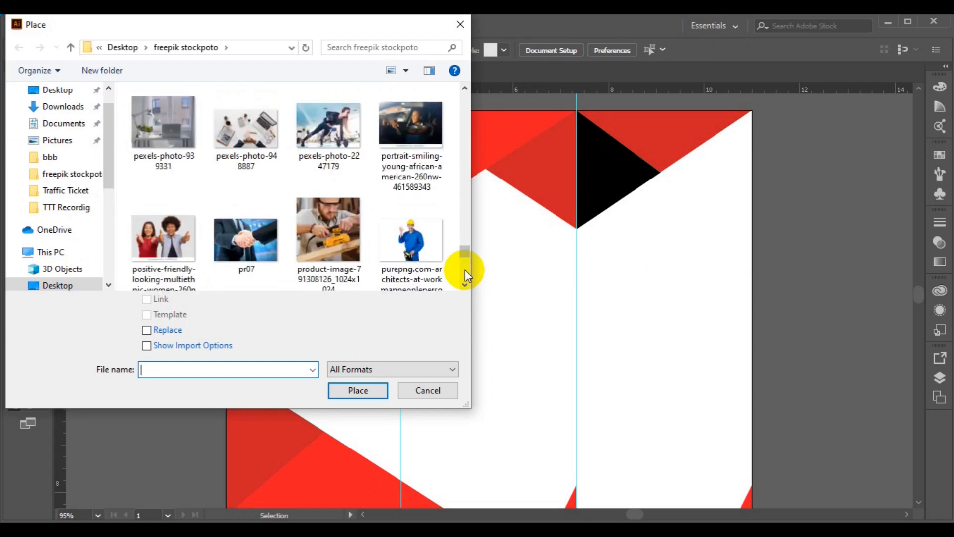
{"action": "left_click", "coordinate": [464, 270]}
{"action": "left_click", "coordinate": [464, 270]}
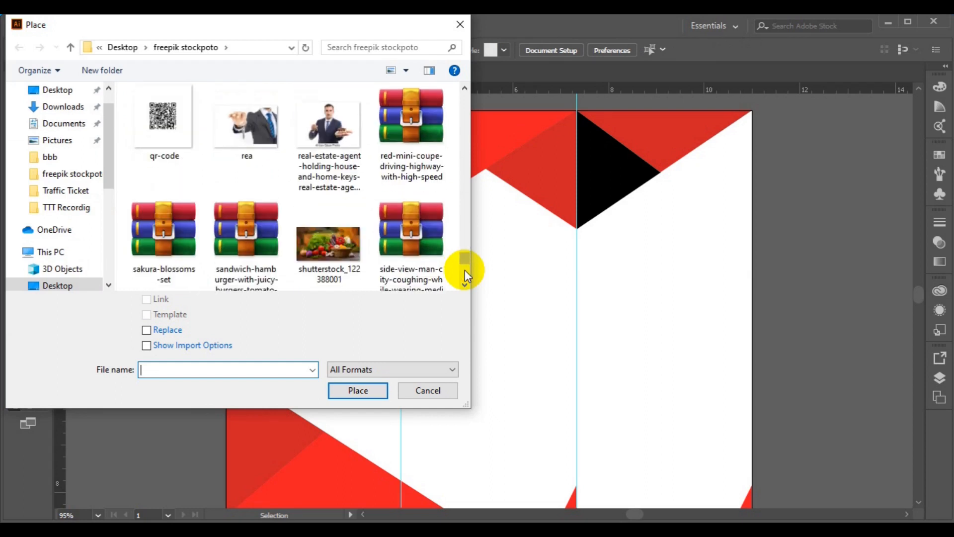
{"action": "left_click", "coordinate": [464, 270]}
{"action": "left_click", "coordinate": [463, 279]}
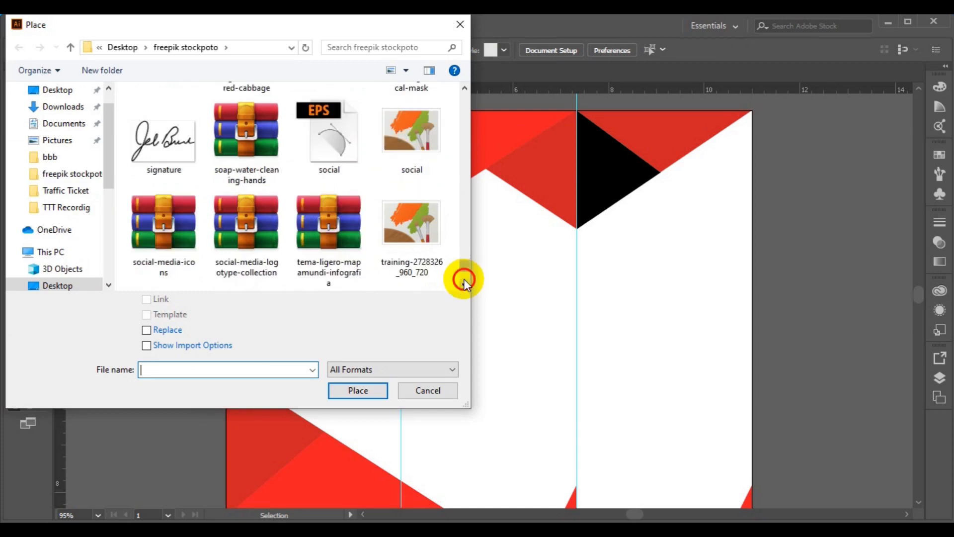
{"action": "left_click", "coordinate": [464, 279]}
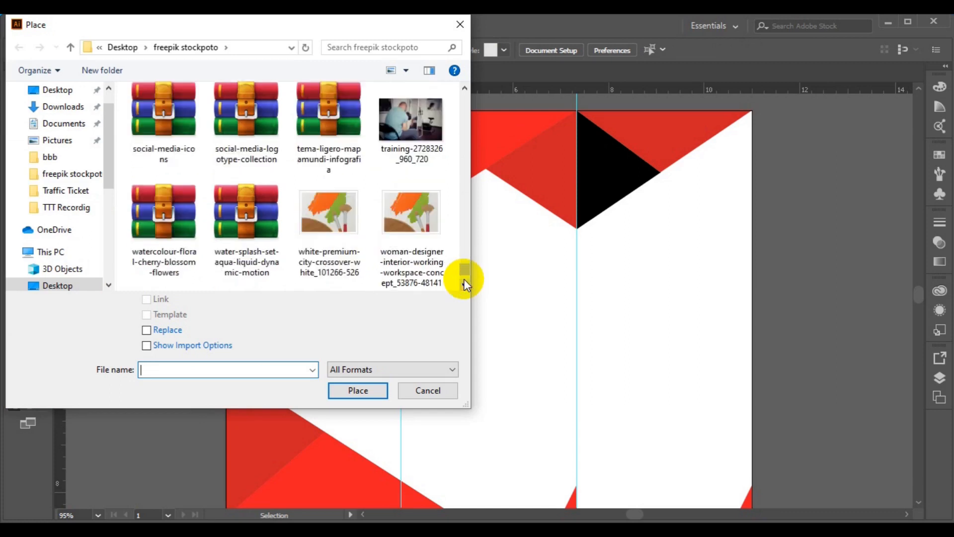
{"action": "left_click", "coordinate": [464, 279]}
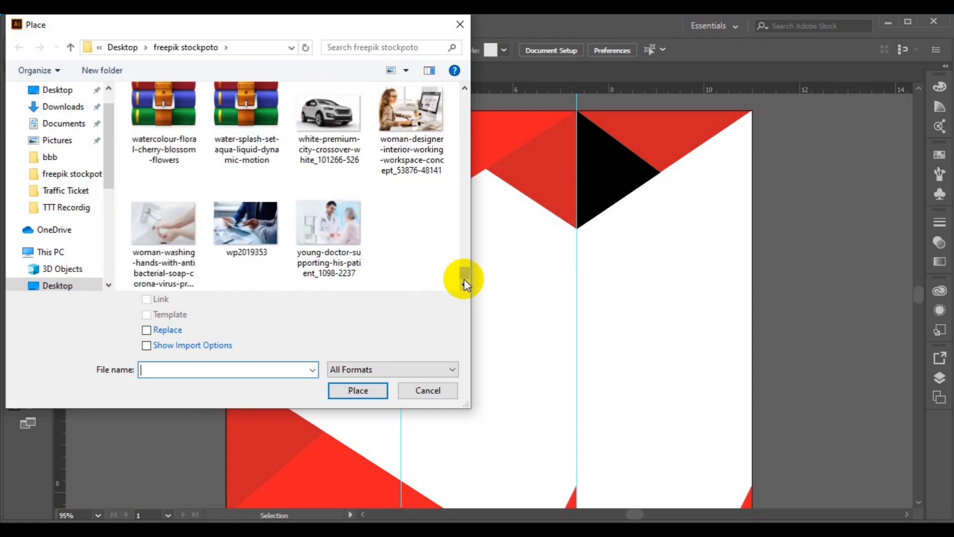
Step: Place the linked handshake photo pr07 over the upper left of the brochure at about 6.99 by 4.65 in
{"action": "left_click", "coordinate": [464, 239]}
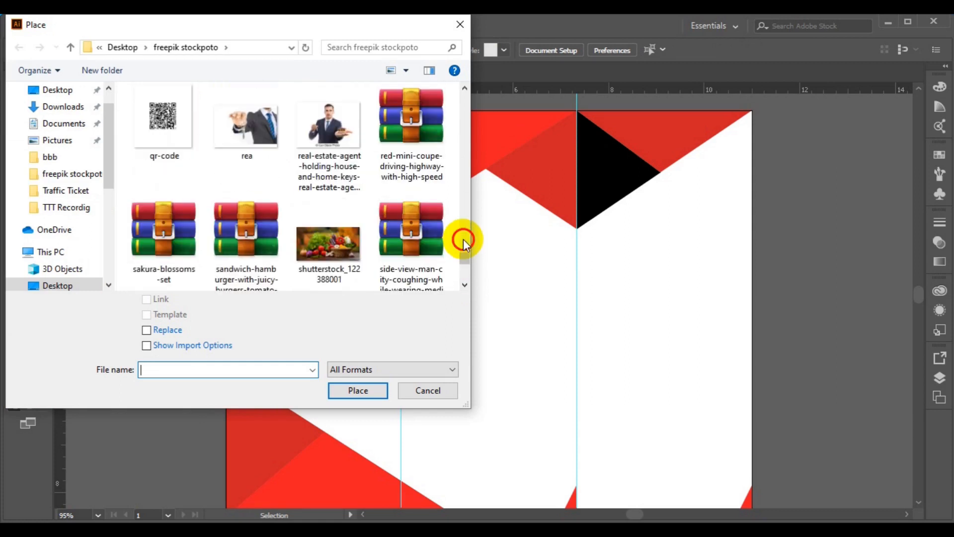
{"action": "left_click", "coordinate": [463, 240]}
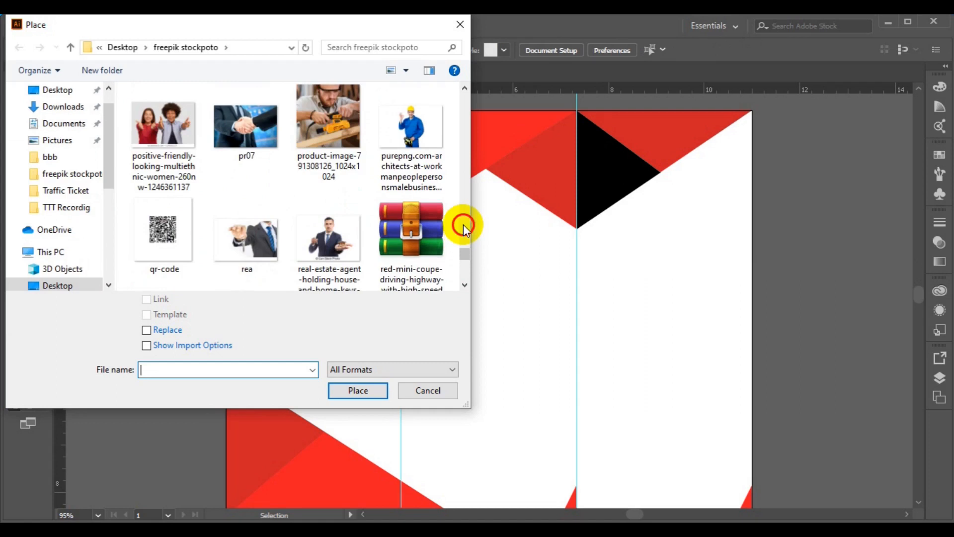
{"action": "left_click", "coordinate": [463, 225]}
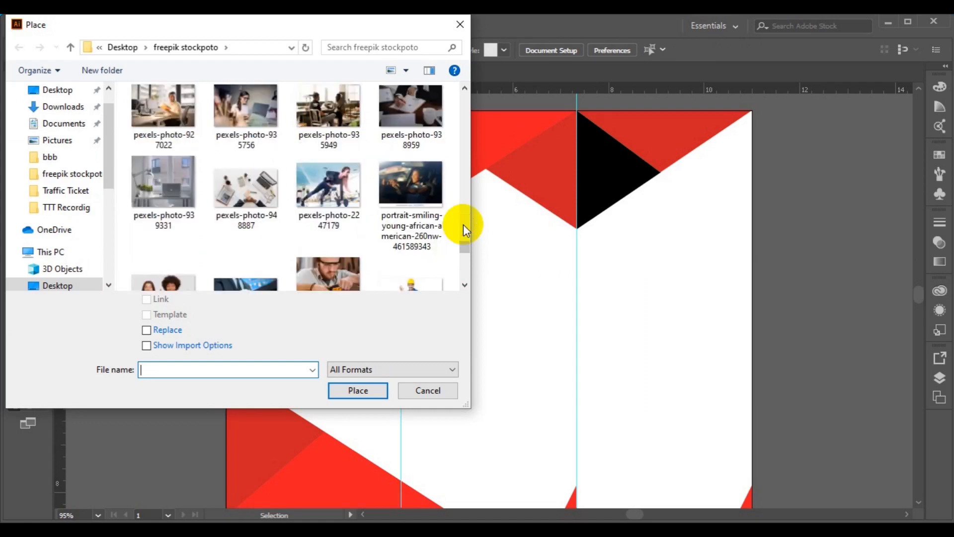
{"action": "left_click", "coordinate": [468, 265]}
{"action": "left_click", "coordinate": [226, 121]}
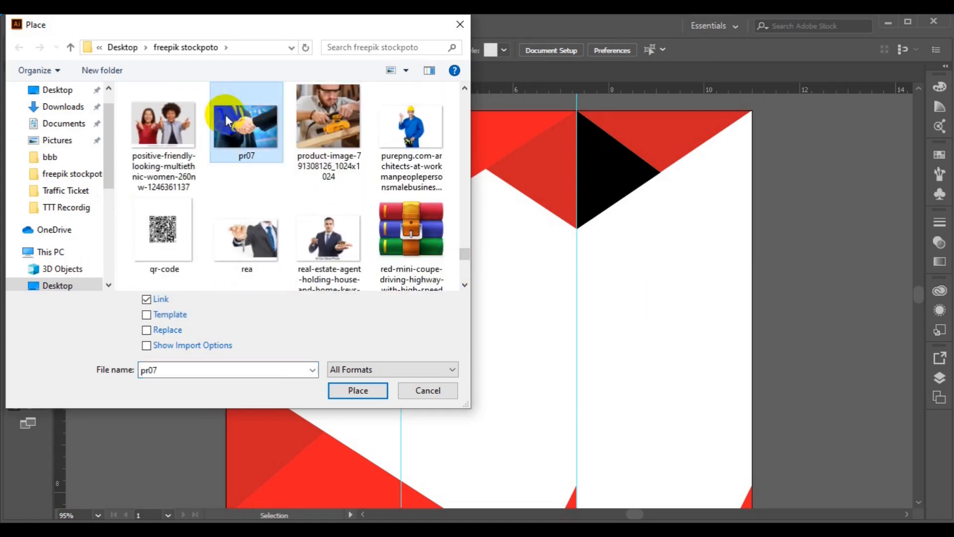
{"action": "left_click", "coordinate": [348, 390]}
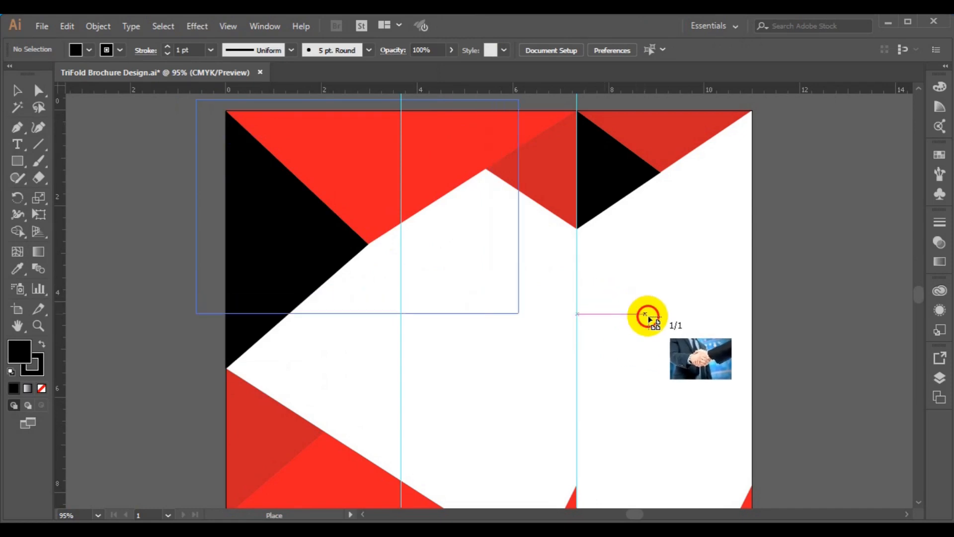
{"action": "left_click", "coordinate": [651, 320]}
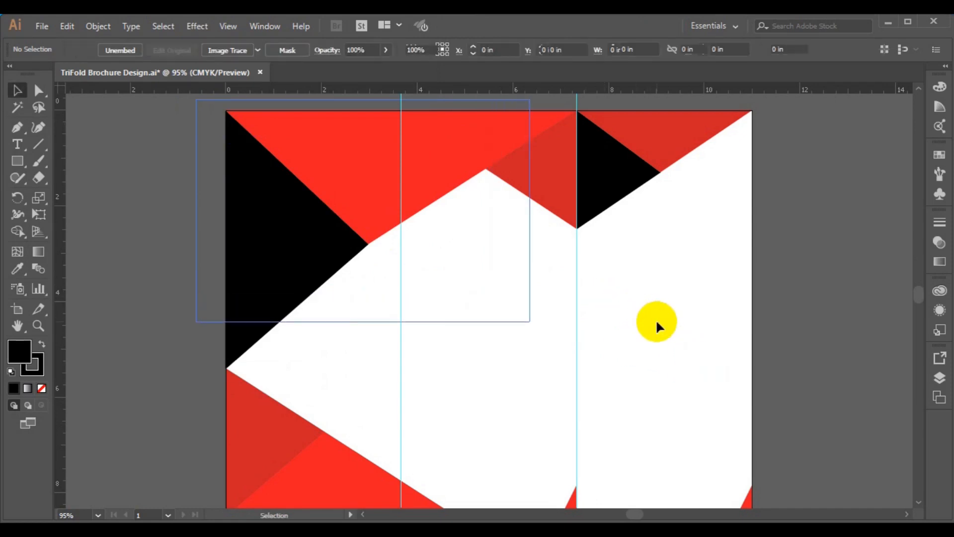
Step: Move the handshake photo to the page's top edge over the black triangle and enlarge it to about 8.07 by 5.37 in
{"action": "left_click_drag", "start_coordinate": [445, 241], "coordinate": [351, 255]}
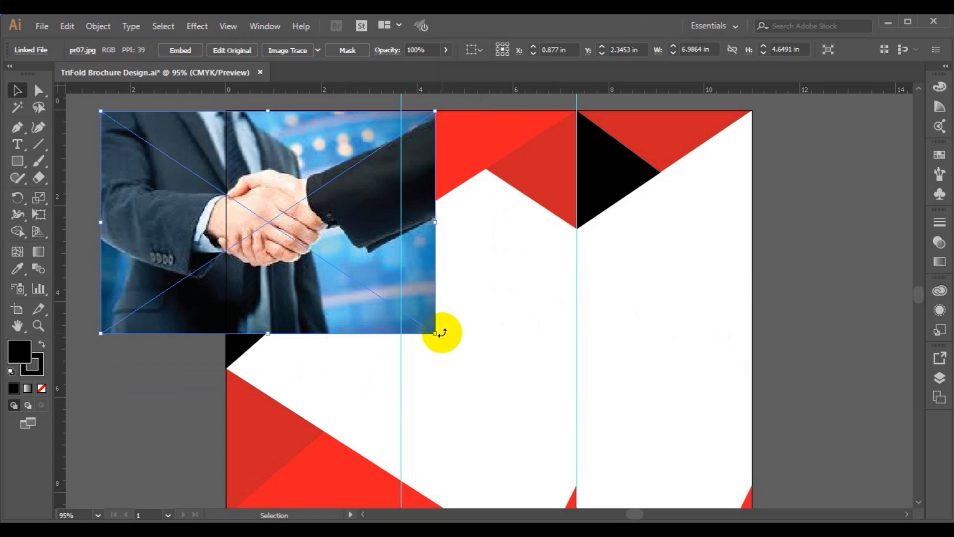
{"action": "left_click_drag", "start_coordinate": [437, 335], "coordinate": [462, 353]}
{"action": "left_click_drag", "start_coordinate": [337, 273], "coordinate": [332, 279]}
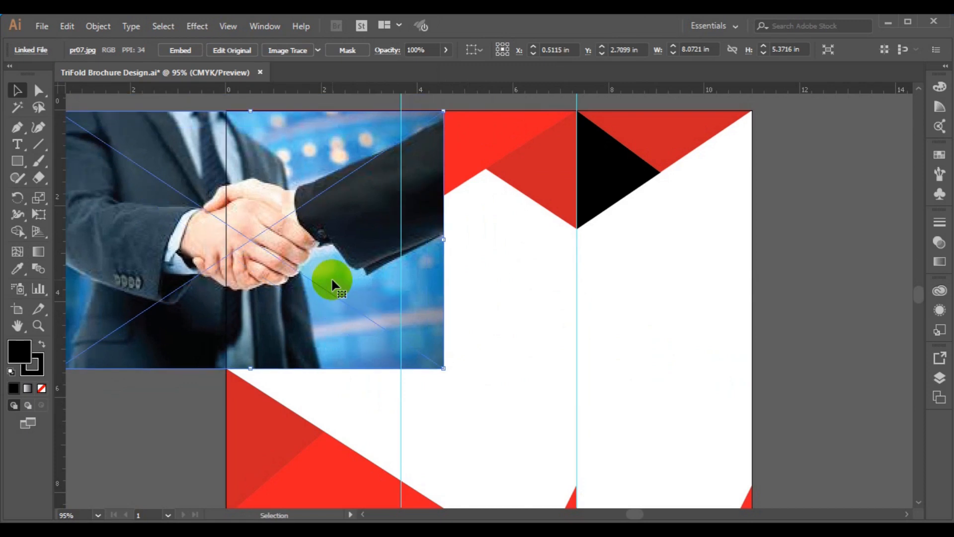
Step: Shift the handshake photo left to uncover the black left-edge triangle's tip, and bring that triangle to the front
{"action": "left_click_drag", "start_coordinate": [340, 273], "coordinate": [259, 279]}
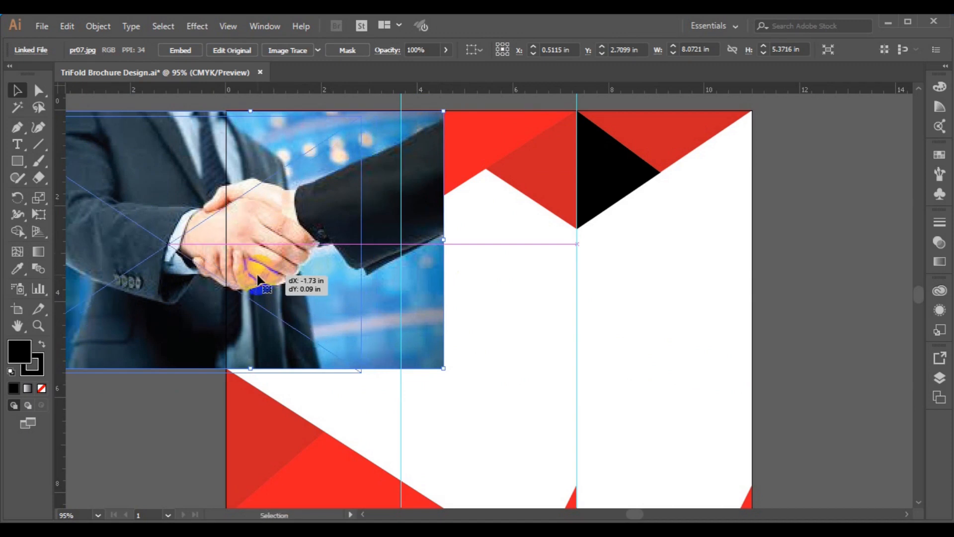
{"action": "mouse_move", "coordinate": [258, 277]}
{"action": "left_mouse_down"}
{"action": "mouse_move", "coordinate": [271, 267]}
{"action": "mouse_move", "coordinate": [255, 268]}
{"action": "left_mouse_up"}
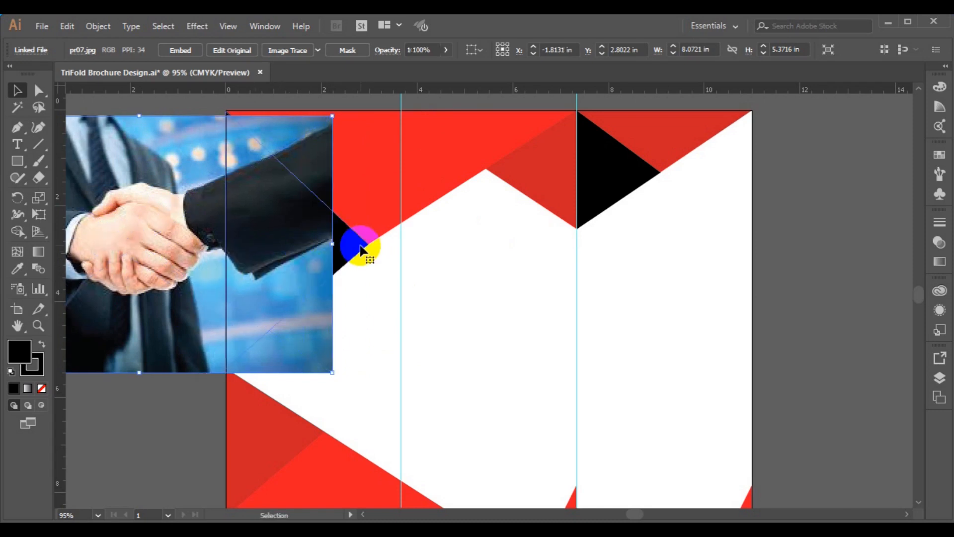
{"action": "left_click", "coordinate": [361, 248]}
{"action": "right_click", "coordinate": [363, 249]}
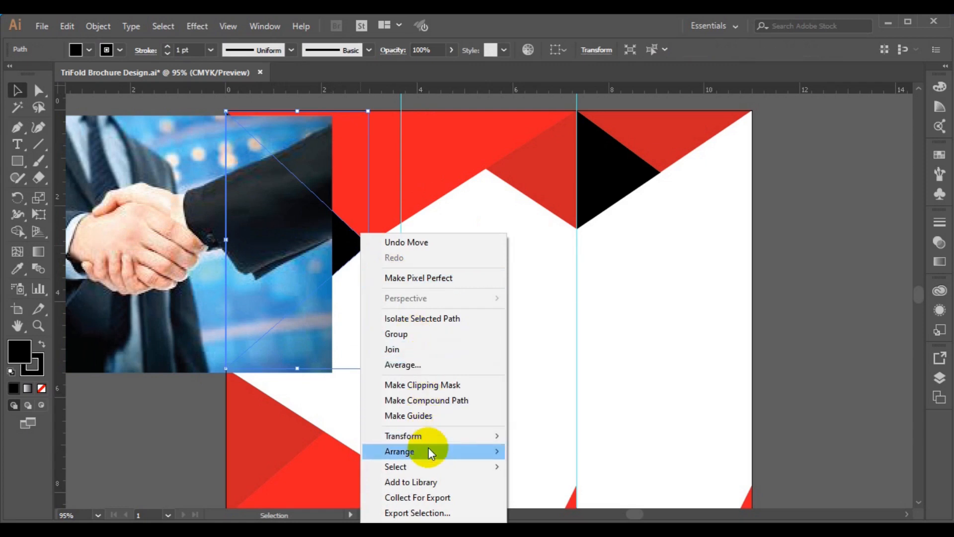
{"action": "mouse_move", "coordinate": [428, 450]}
{"action": "left_click", "coordinate": [559, 457]}
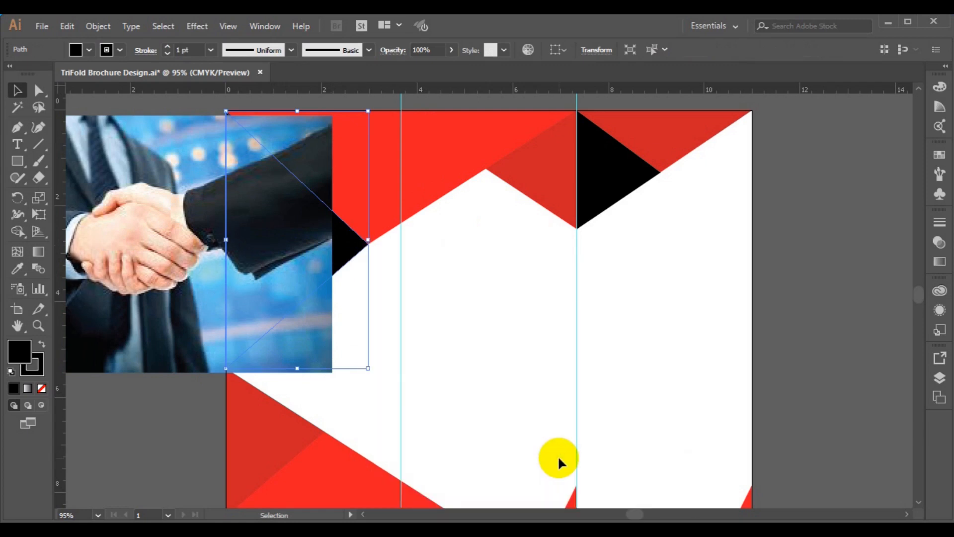
Step: Move the handshake photo back right behind the black triangle and narrow it from both sides to about 4.96 in wide
{"action": "left_click", "coordinate": [135, 301]}
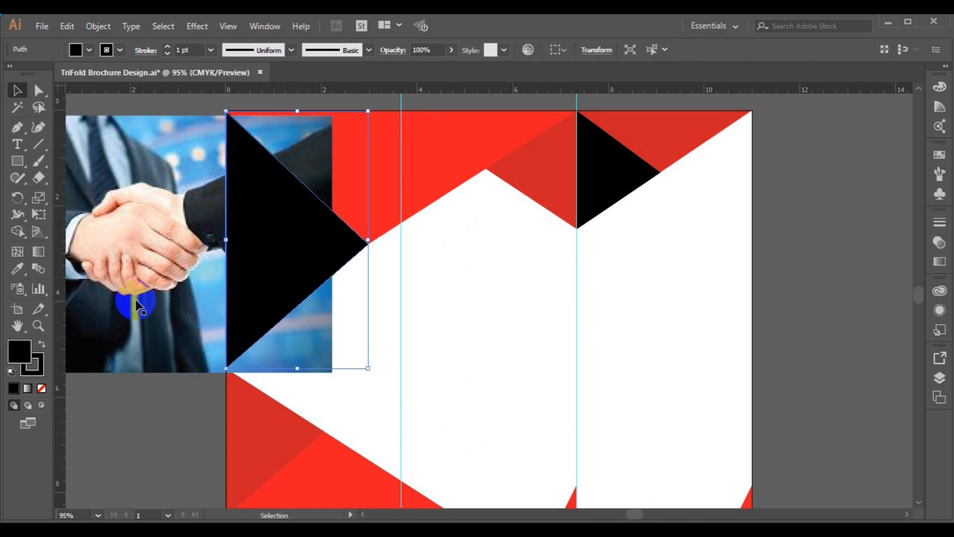
{"action": "left_click_drag", "start_coordinate": [149, 302], "coordinate": [285, 296]}
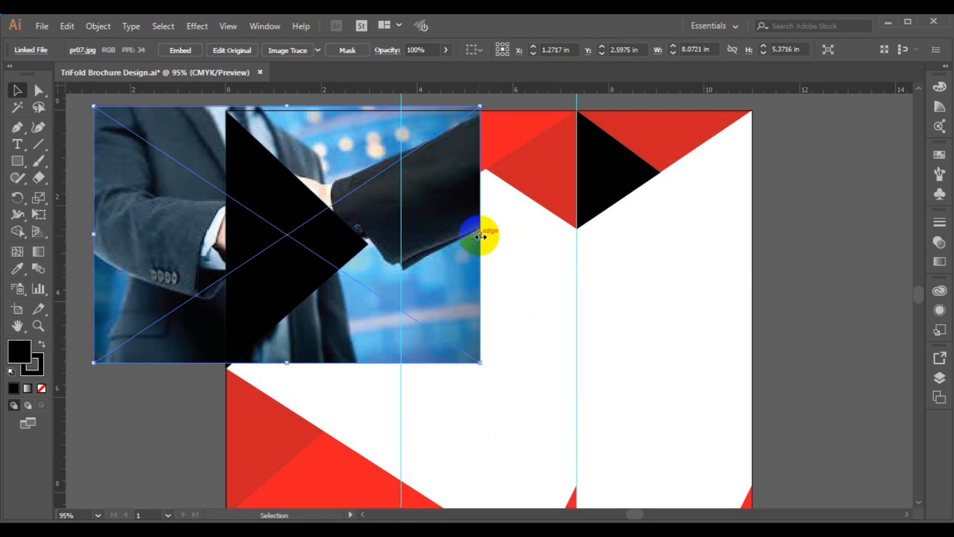
{"action": "left_click_drag", "start_coordinate": [480, 236], "coordinate": [412, 250]}
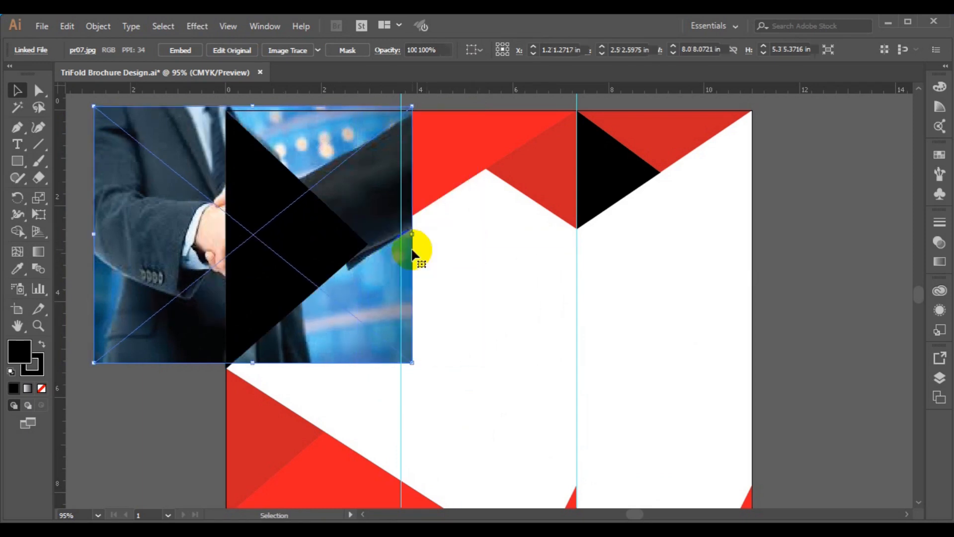
{"action": "left_click_drag", "start_coordinate": [94, 237], "coordinate": [175, 235]}
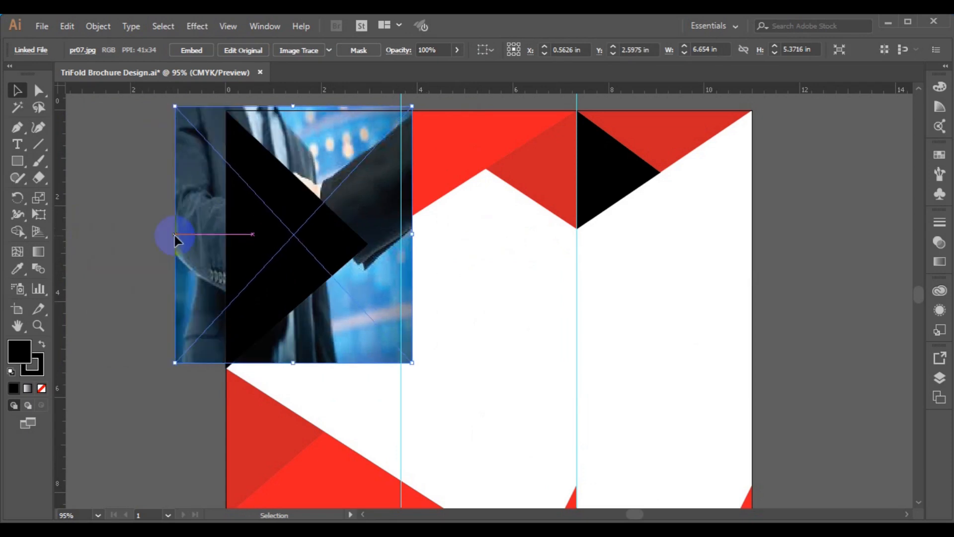
Step: Try clipping the handshake photo into the black left-edge triangle with a clipping mask, and undo it
{"action": "left_click", "coordinate": [268, 245], "text": "shift"}
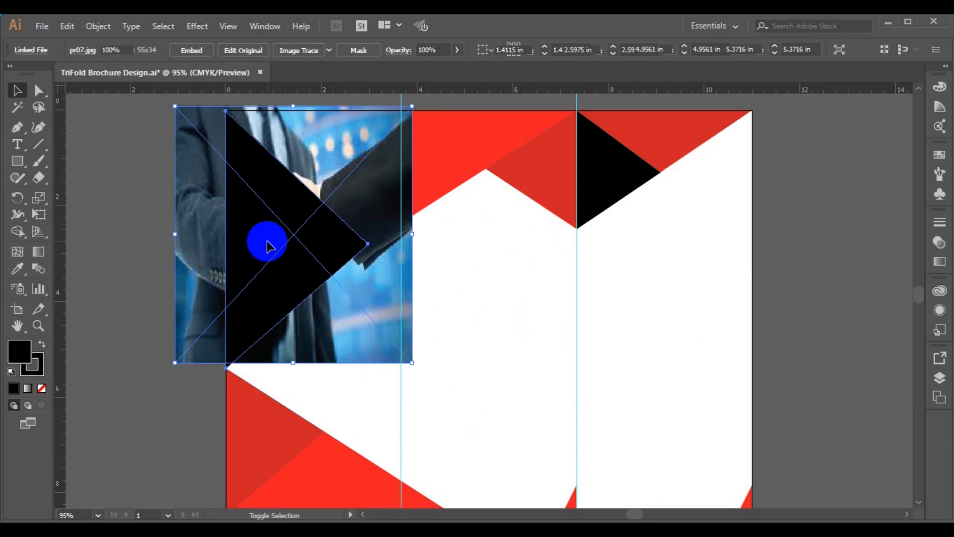
{"action": "right_click", "coordinate": [269, 242]}
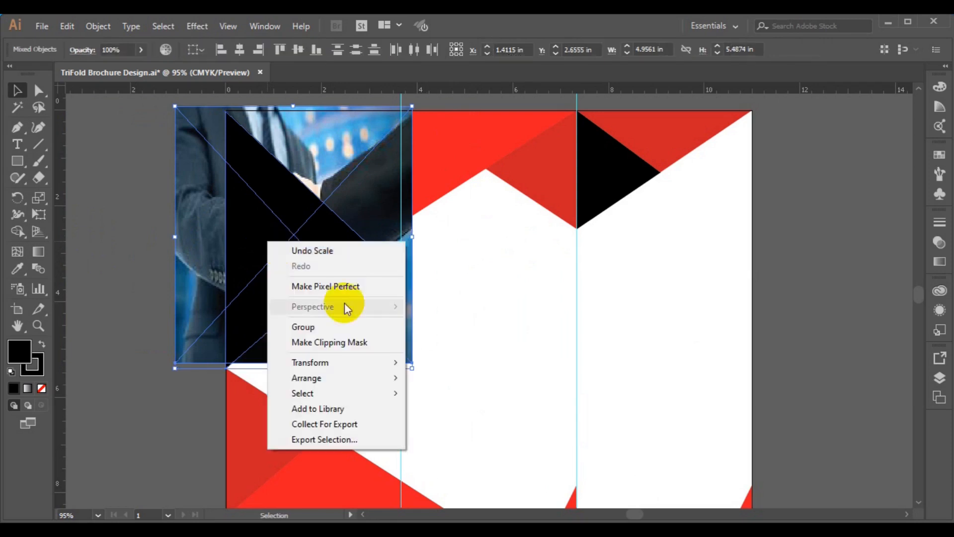
{"action": "left_click", "coordinate": [343, 341]}
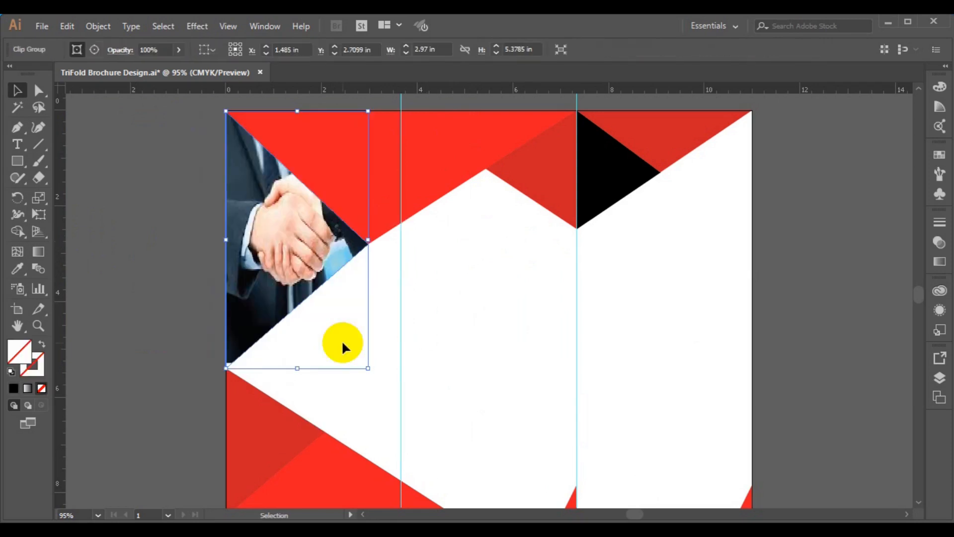
{"action": "key", "text": "a"}
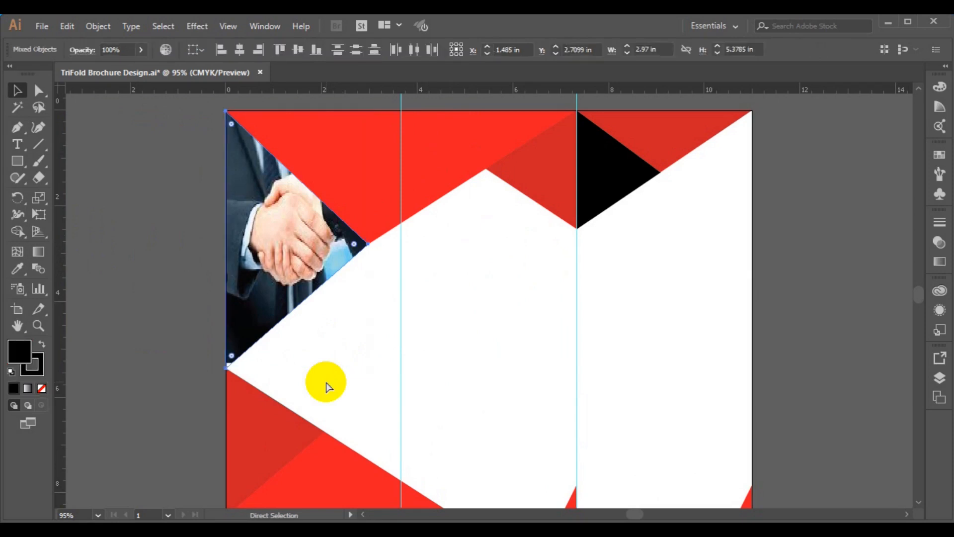
{"action": "key", "text": "ctrl+z"}
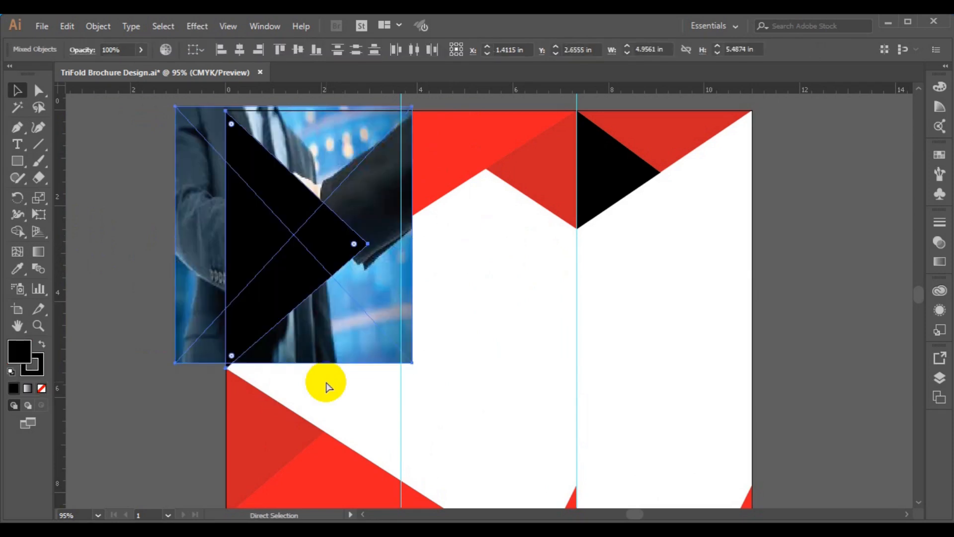
Step: Delete the handshake photo behind the black left-edge triangle
{"action": "left_click_drag", "start_coordinate": [178, 367], "coordinate": [140, 364]}
{"action": "left_click", "coordinate": [139, 363]}
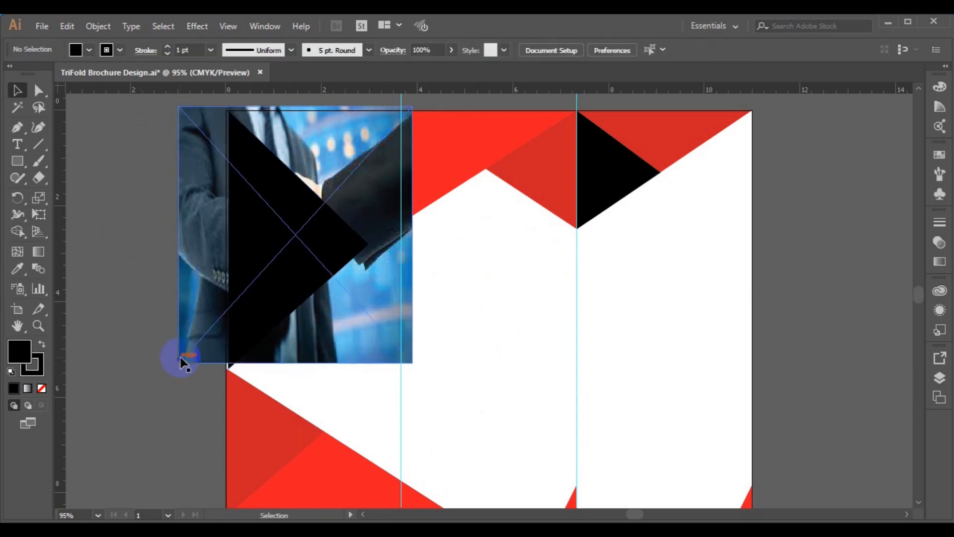
{"action": "left_click", "coordinate": [181, 360]}
{"action": "key", "text": "Delete"}
Step: Nudge the black triangle left so that it sits flush against the page's left edge, and deselect it
{"action": "left_click", "coordinate": [286, 286]}
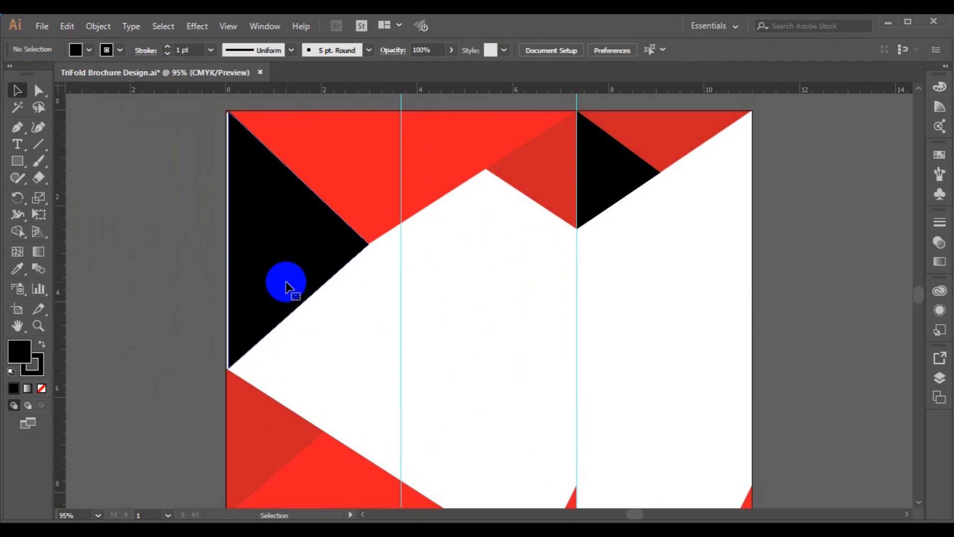
{"action": "key", "text": "Left"}
{"action": "key", "text": "Left"}
{"action": "key", "text": "Left"}
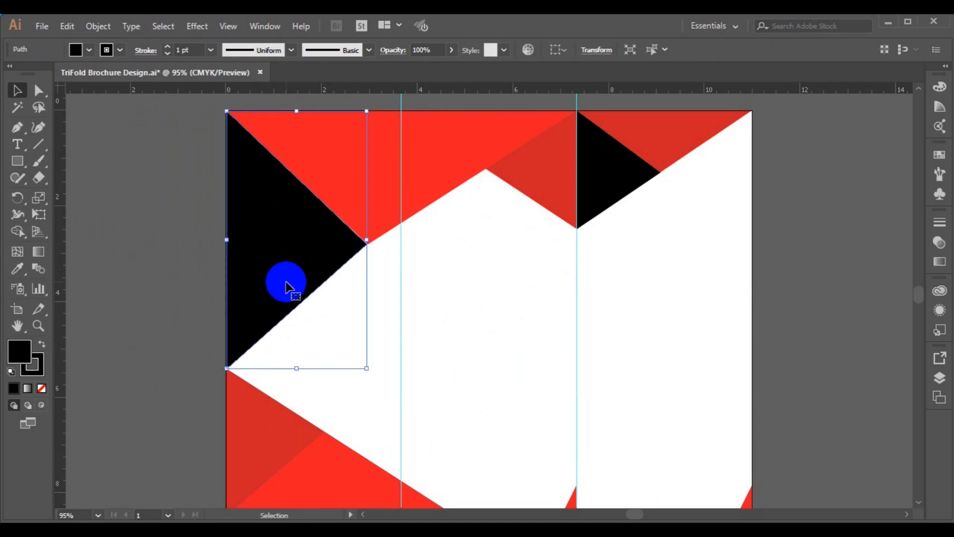
{"action": "left_click", "coordinate": [772, 300]}
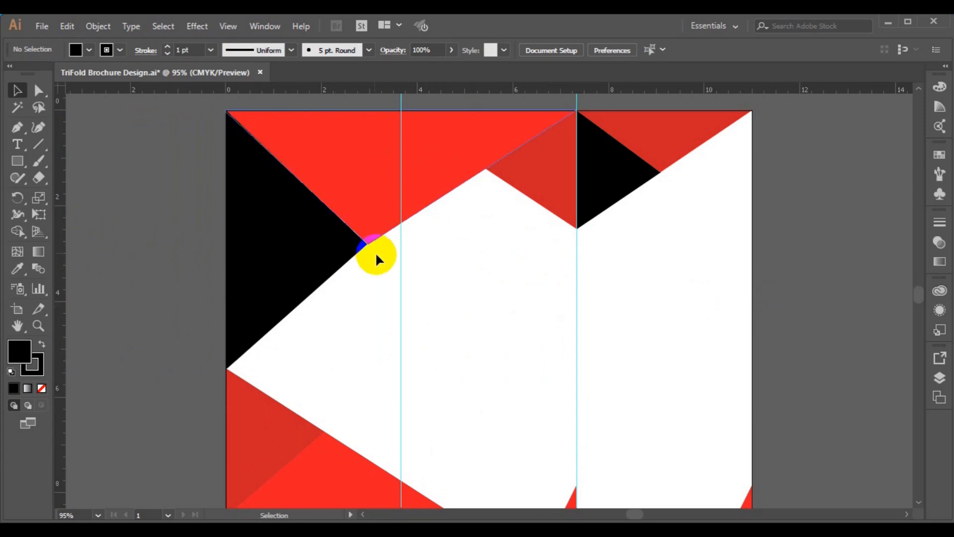
Step: Place the linked skyscraper photo pexels-photo-364388 from the freepik stockpoto folder over the upper left of the brochure, covering the black left-edge triangle
{"action": "left_click", "coordinate": [42, 27]}
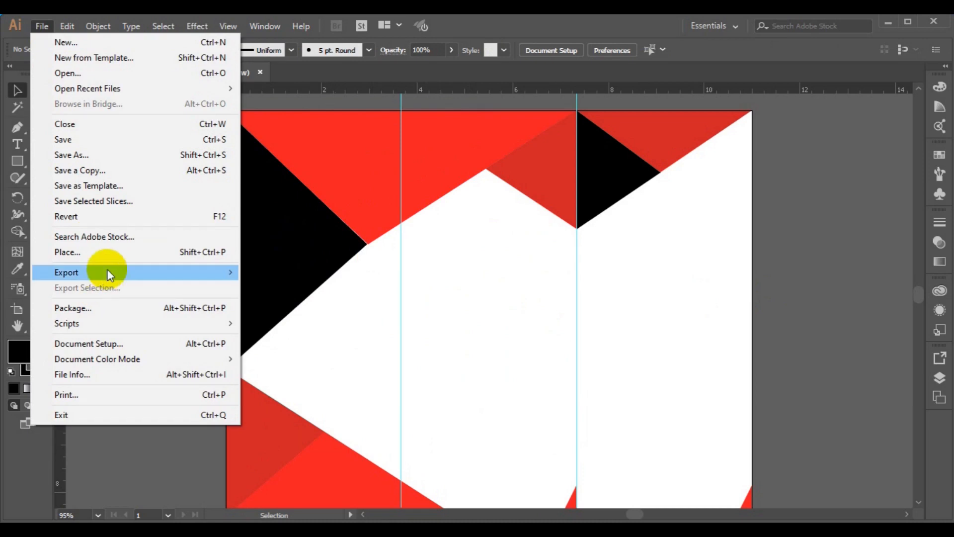
{"action": "left_click", "coordinate": [105, 252]}
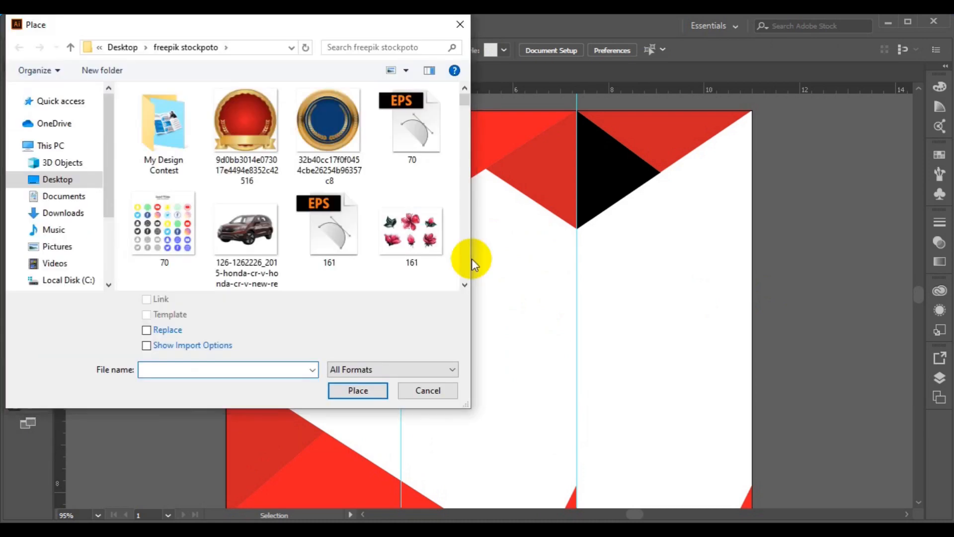
{"action": "scroll", "coordinate": [461, 278], "scroll_direction": "down", "scroll_amount": 2}
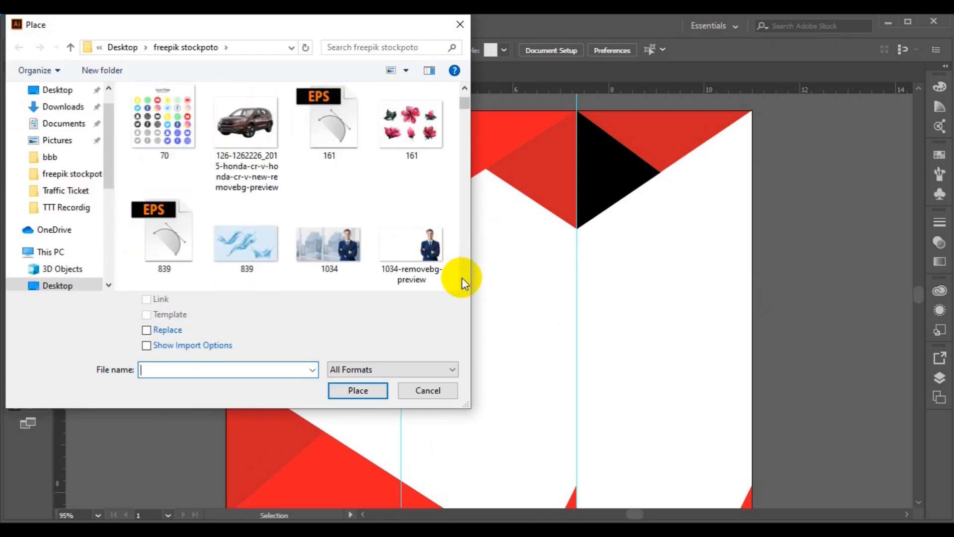
{"action": "left_click", "coordinate": [461, 277]}
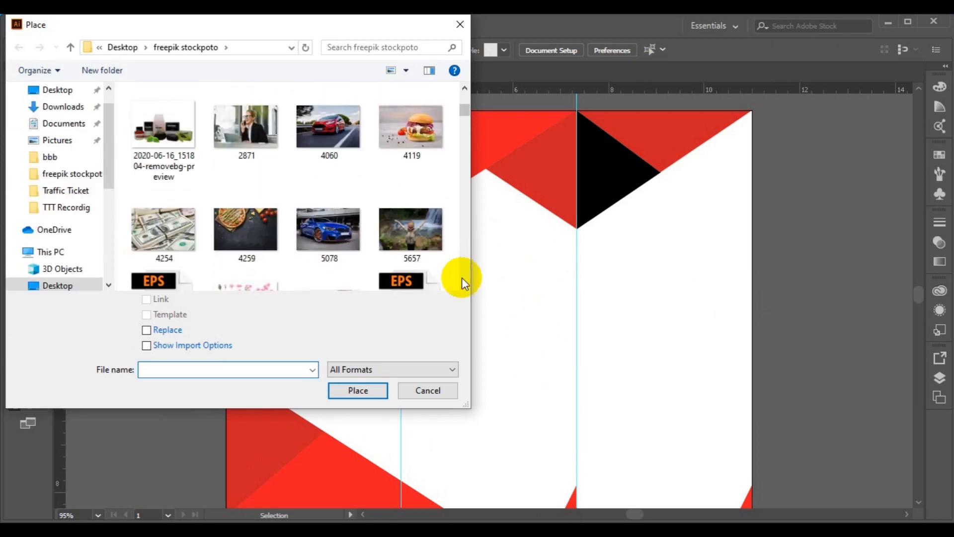
{"action": "left_click", "coordinate": [461, 277]}
{"action": "left_click", "coordinate": [462, 277]}
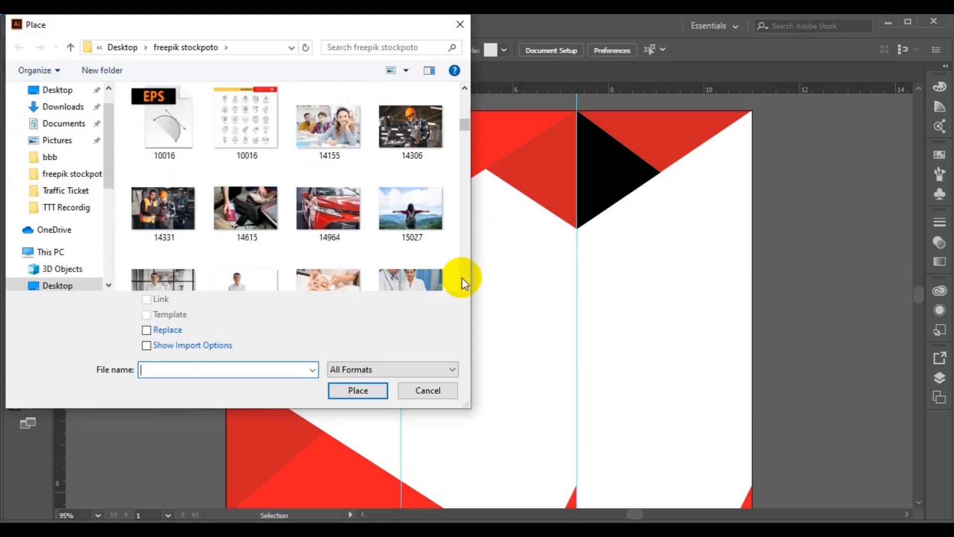
{"action": "scroll", "coordinate": [461, 277], "scroll_direction": "down", "scroll_amount": 3}
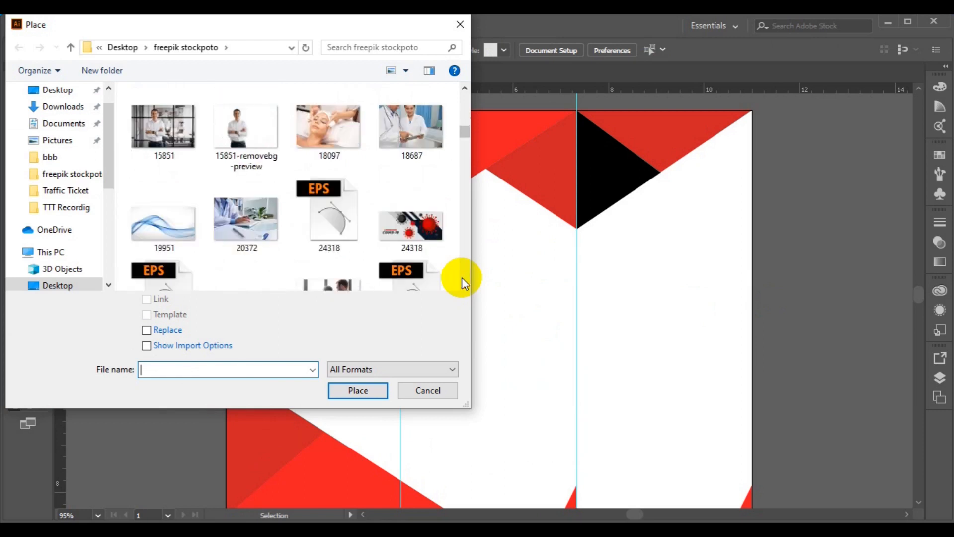
{"action": "left_click", "coordinate": [461, 277]}
{"action": "left_click", "coordinate": [461, 277]}
{"action": "left_click", "coordinate": [461, 277]}
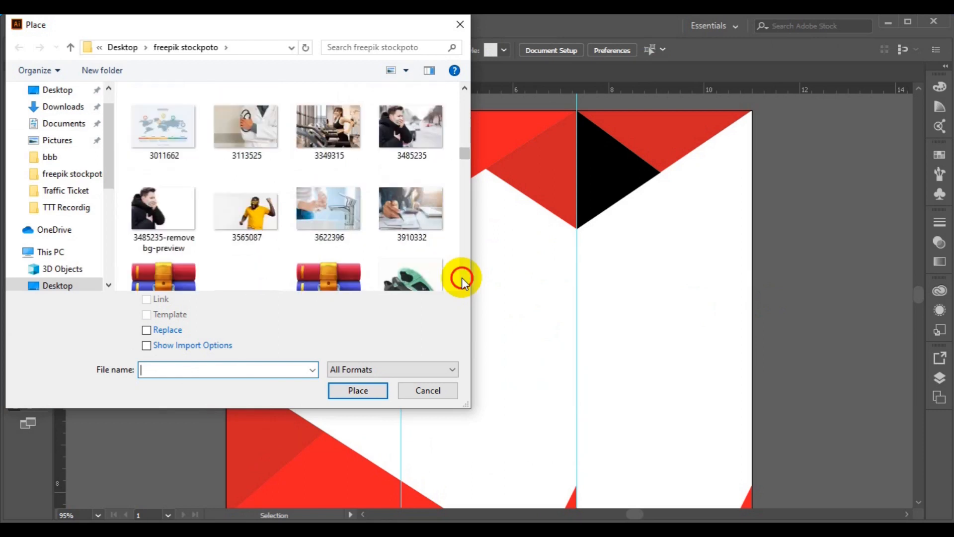
{"action": "left_click", "coordinate": [461, 277]}
{"action": "left_click", "coordinate": [461, 277]}
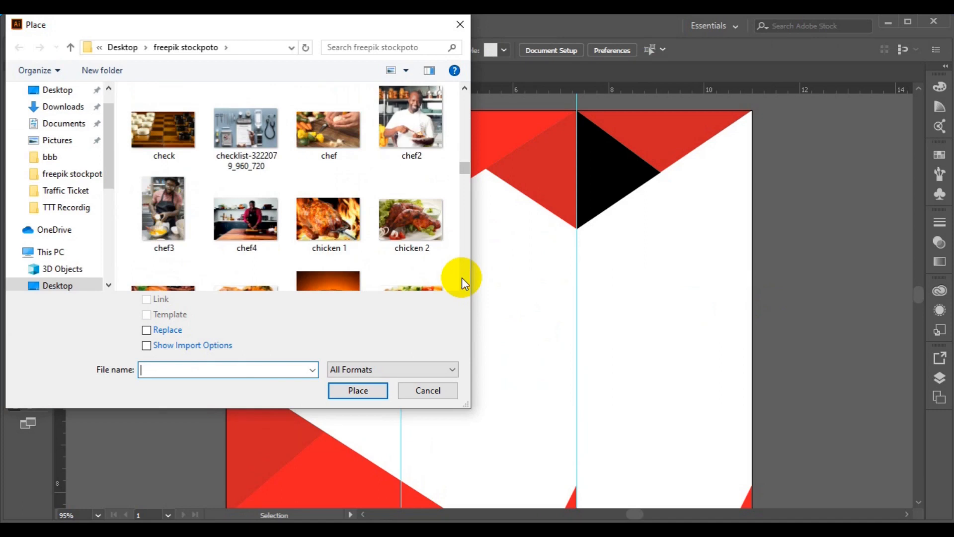
{"action": "left_click", "coordinate": [461, 277]}
{"action": "left_click", "coordinate": [461, 277]}
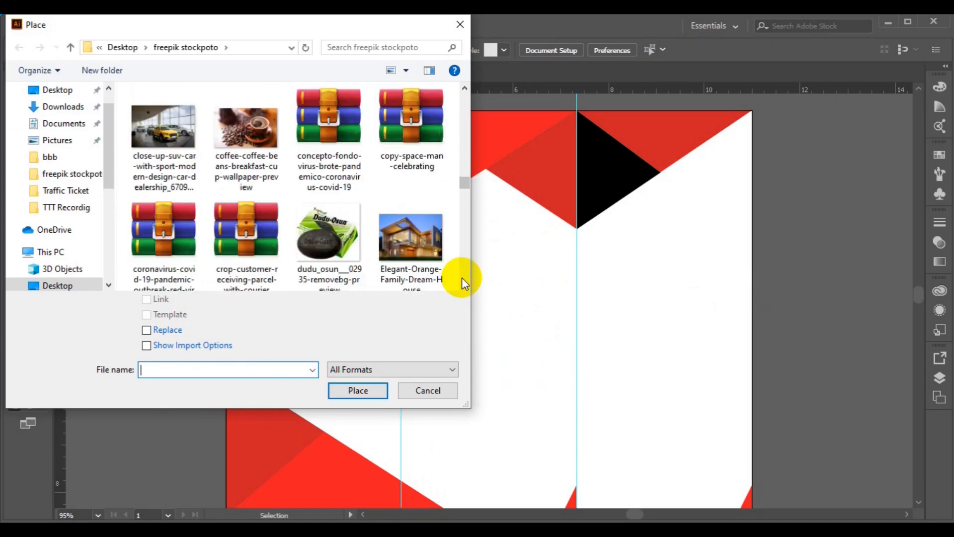
{"action": "left_click", "coordinate": [461, 278]}
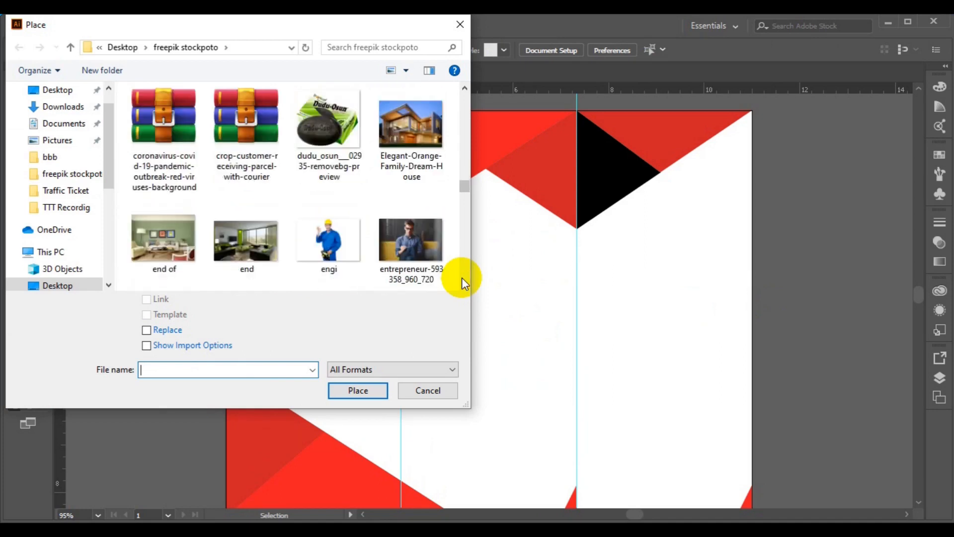
{"action": "left_click", "coordinate": [461, 278]}
{"action": "left_click", "coordinate": [461, 277]}
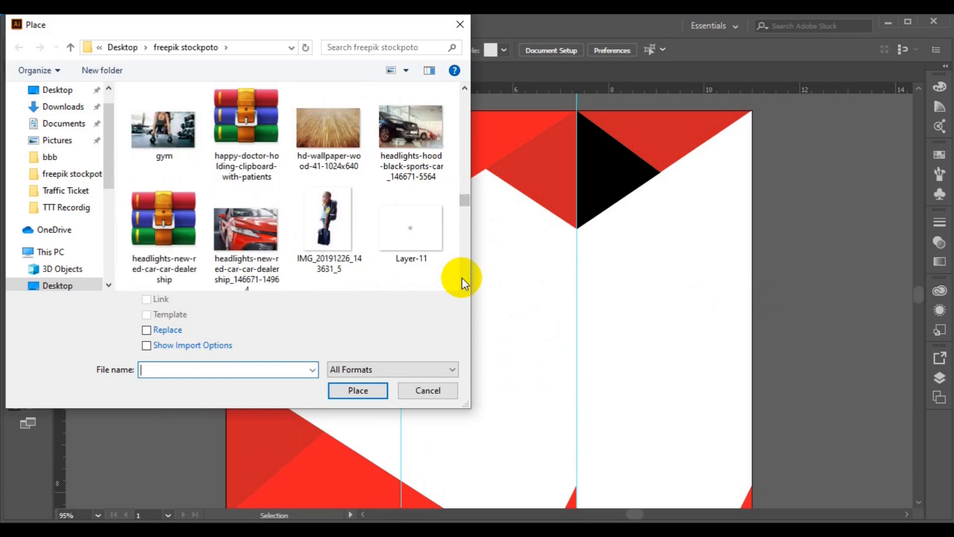
{"action": "left_click", "coordinate": [461, 277]}
{"action": "left_click", "coordinate": [461, 278]}
{"action": "left_click", "coordinate": [461, 277]}
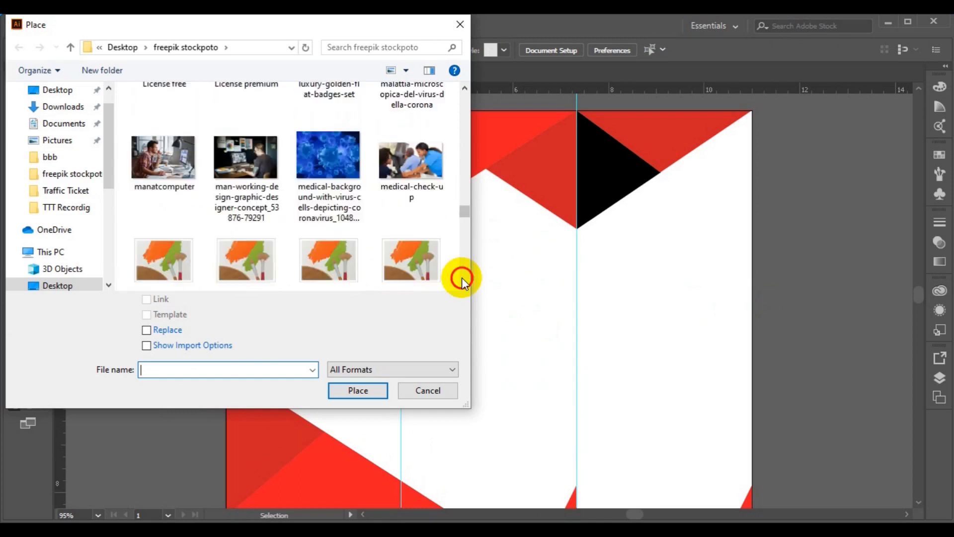
{"action": "left_click", "coordinate": [461, 277]}
{"action": "left_click", "coordinate": [461, 277]}
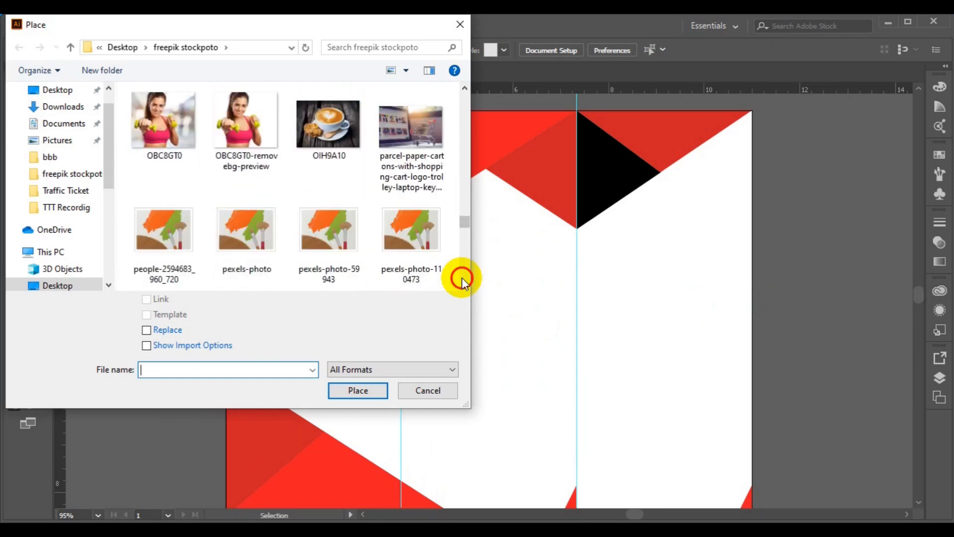
{"action": "left_click", "coordinate": [461, 278]}
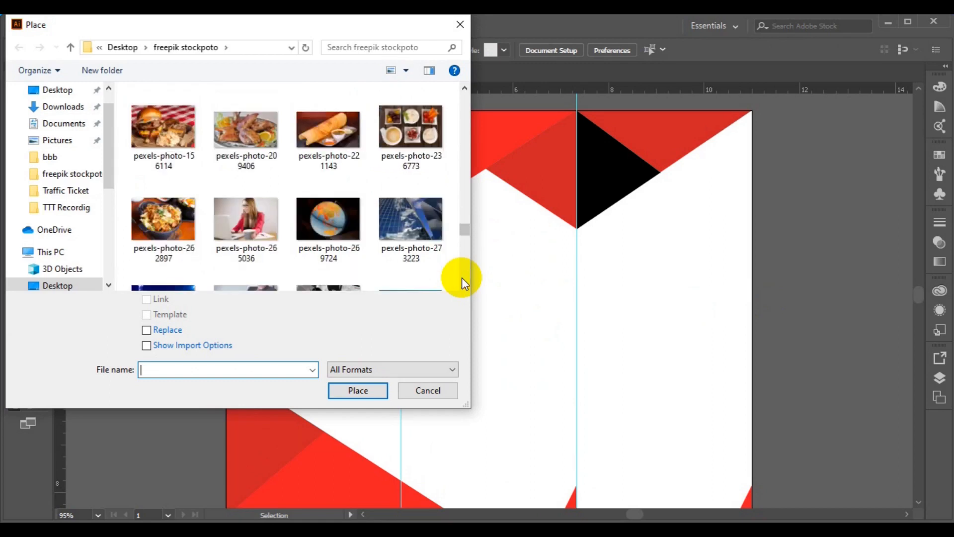
{"action": "left_click", "coordinate": [461, 277]}
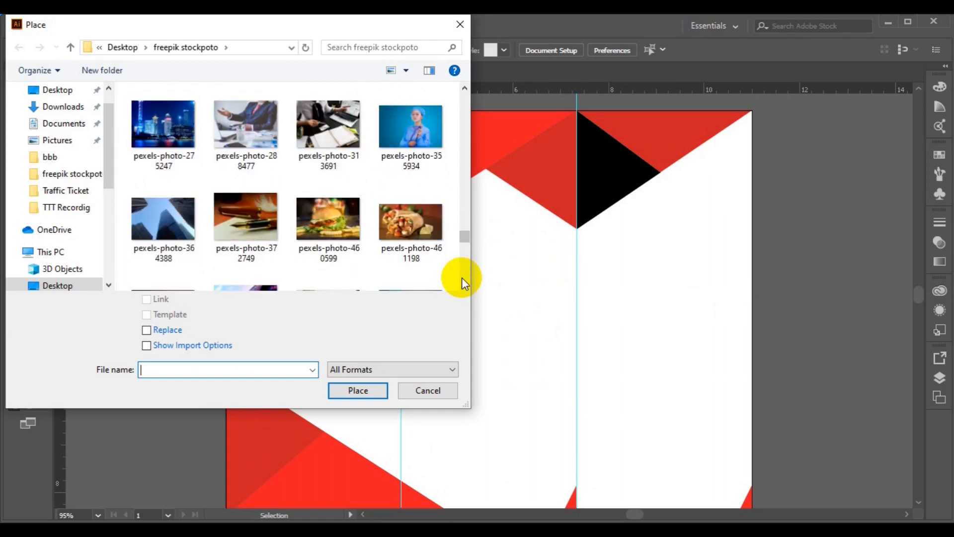
{"action": "left_click", "coordinate": [466, 267]}
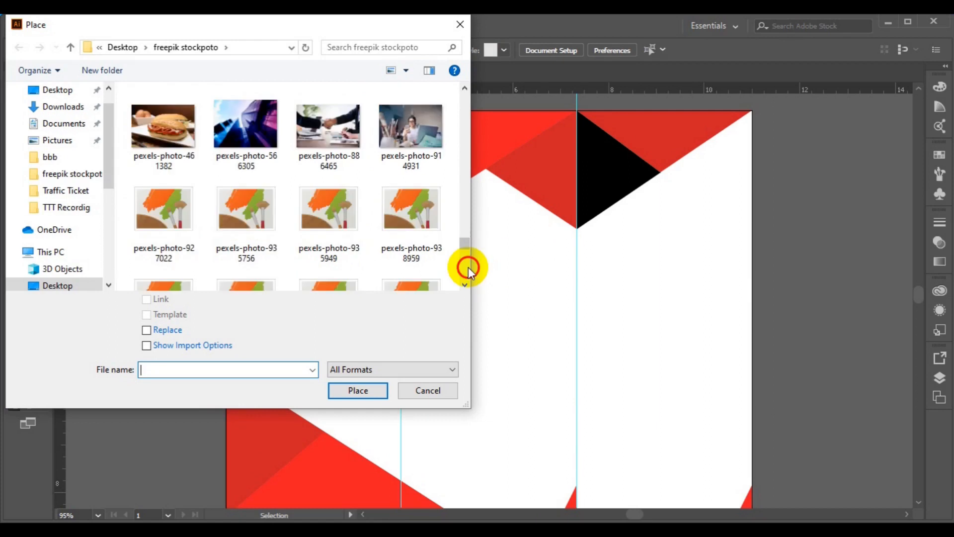
{"action": "left_click", "coordinate": [466, 267]}
{"action": "left_click", "coordinate": [468, 267]}
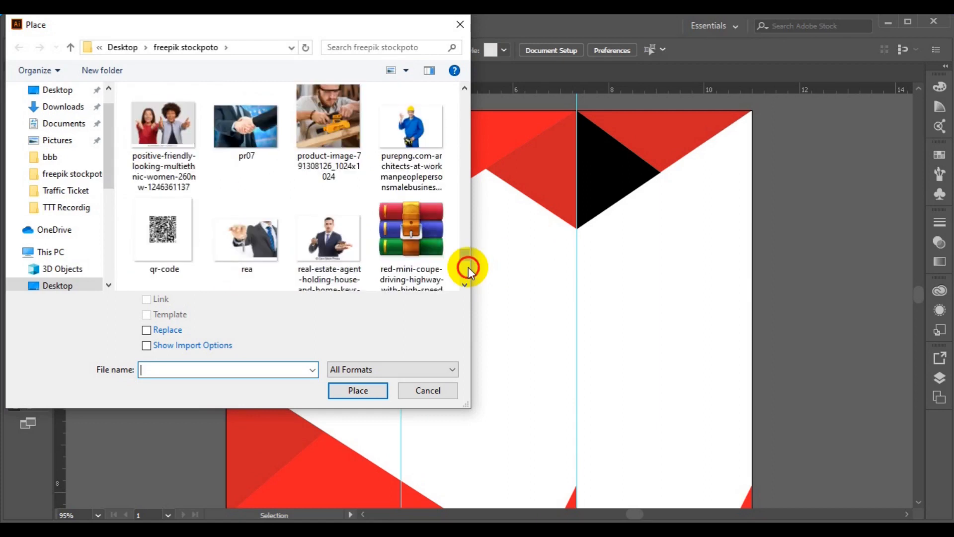
{"action": "left_click", "coordinate": [468, 267]}
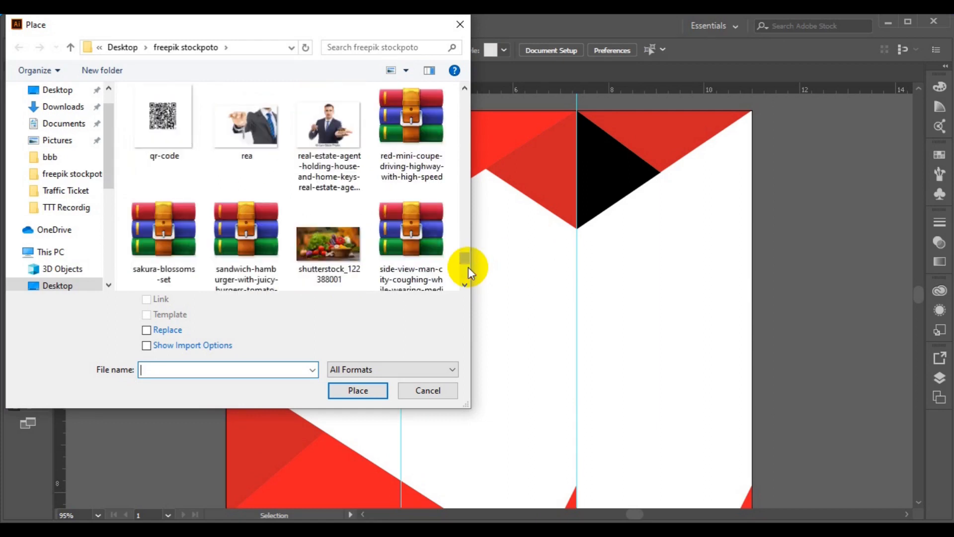
{"action": "left_click", "coordinate": [468, 267]}
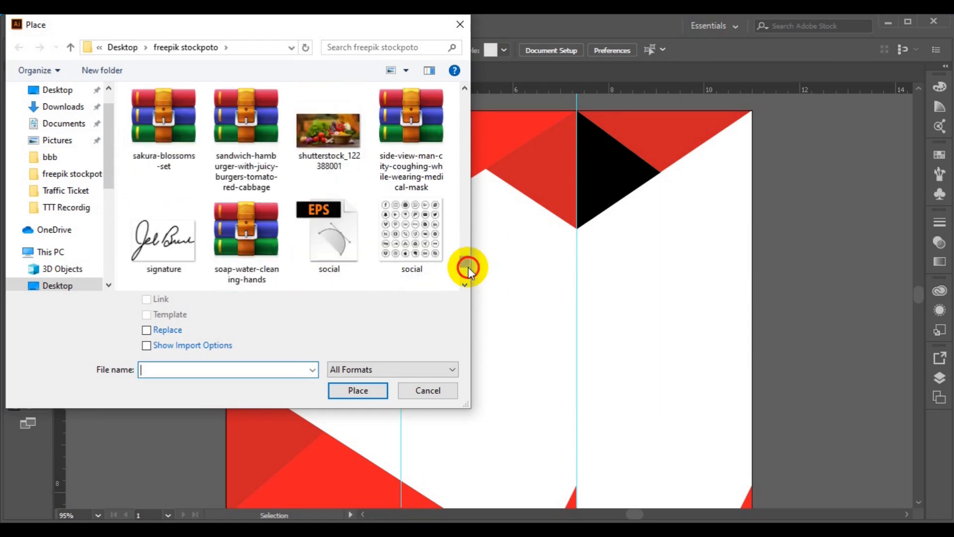
{"action": "left_click", "coordinate": [464, 190]}
{"action": "left_click", "coordinate": [464, 190]}
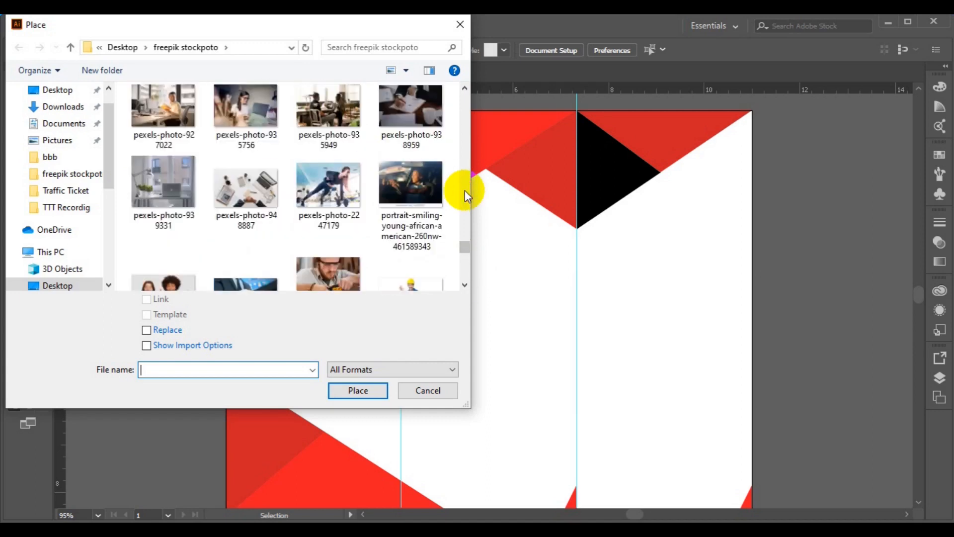
{"action": "left_click", "coordinate": [464, 189]}
{"action": "left_click", "coordinate": [464, 189]}
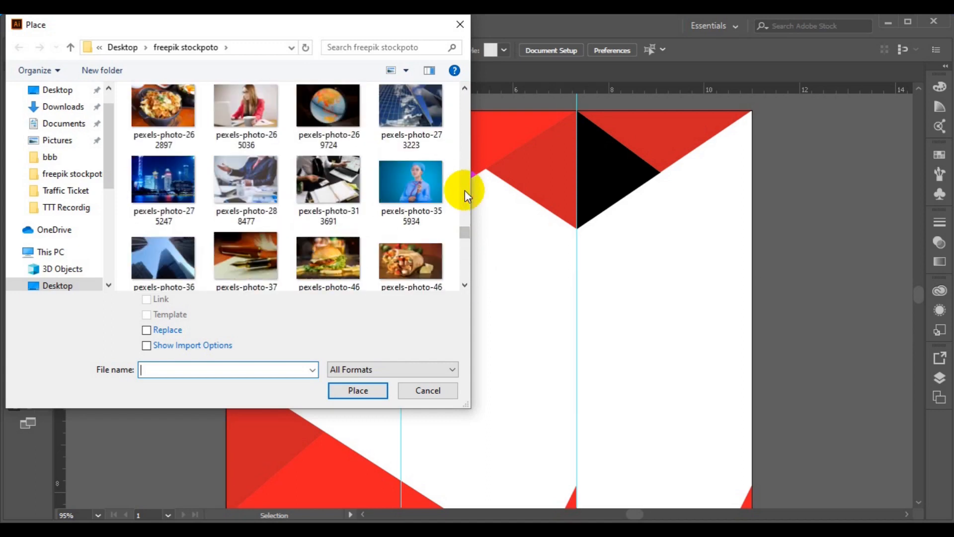
{"action": "left_click", "coordinate": [160, 290]}
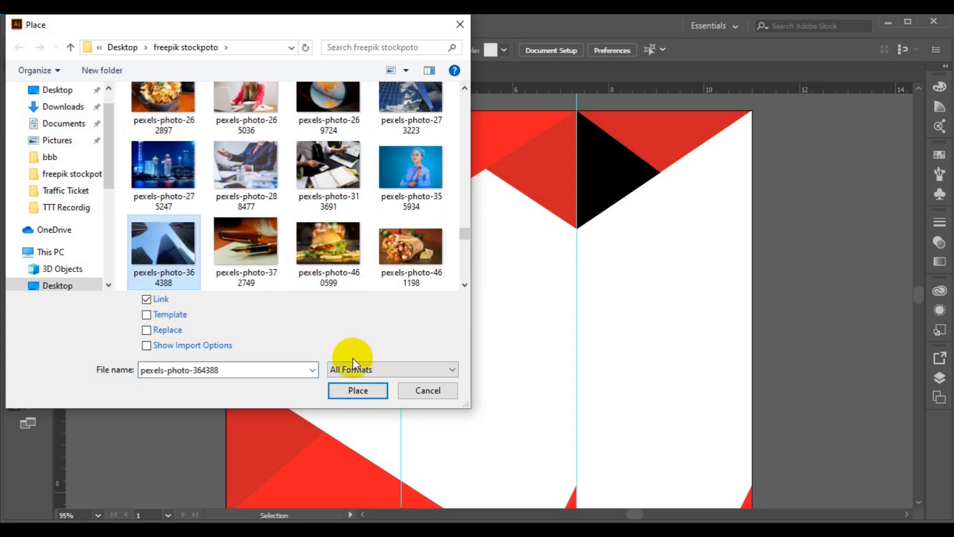
{"action": "left_click", "coordinate": [358, 390]}
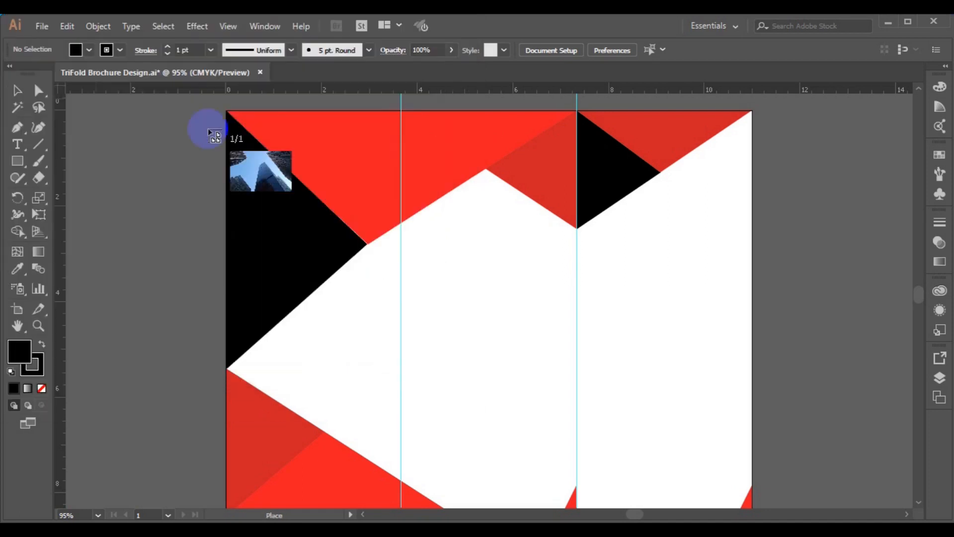
{"action": "mouse_move", "coordinate": [209, 111]}
{"action": "left_mouse_down"}
{"action": "mouse_move", "coordinate": [347, 212]}
{"action": "mouse_move", "coordinate": [445, 317]}
{"action": "mouse_move", "coordinate": [580, 393]}
{"action": "mouse_move", "coordinate": [593, 423]}
{"action": "left_mouse_up"}
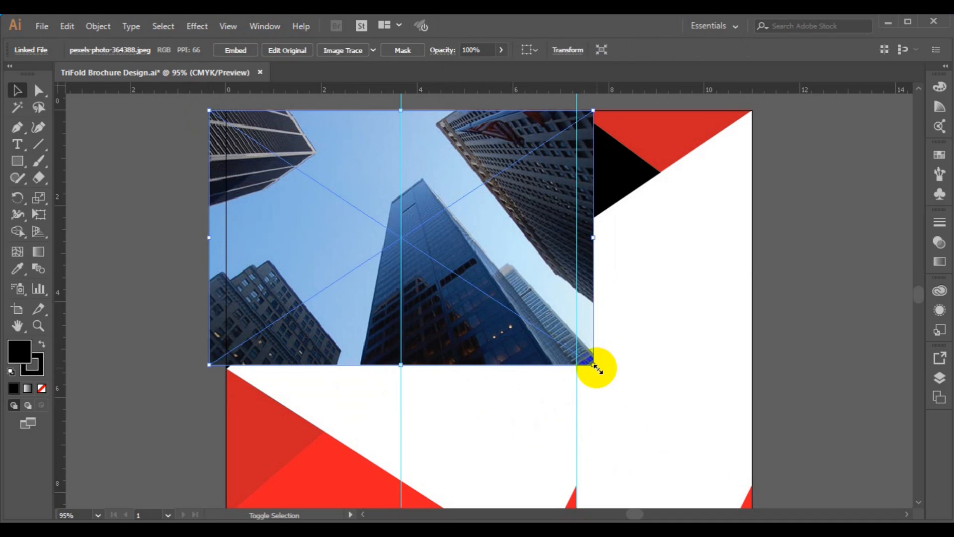
Step: Enlarge the skyscraper photo to about 8.38 × 5.55 in and shift it right about 0.72 in, uncovering the black triangle's left edge
{"action": "left_click_drag", "start_coordinate": [605, 372], "coordinate": [603, 373]}
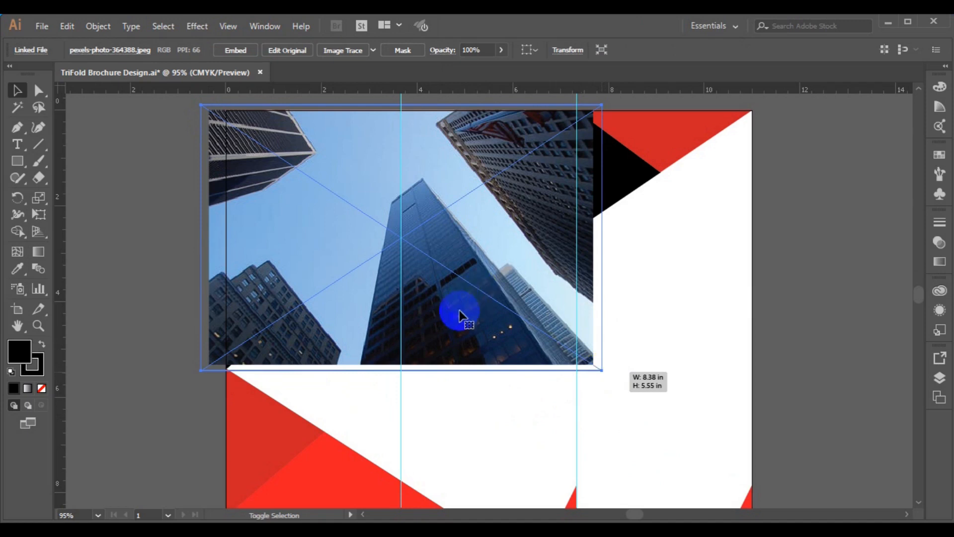
{"action": "mouse_move", "coordinate": [486, 316]}
{"action": "left_mouse_down"}
{"action": "mouse_move", "coordinate": [504, 317]}
{"action": "mouse_move", "coordinate": [494, 318]}
{"action": "left_mouse_up"}
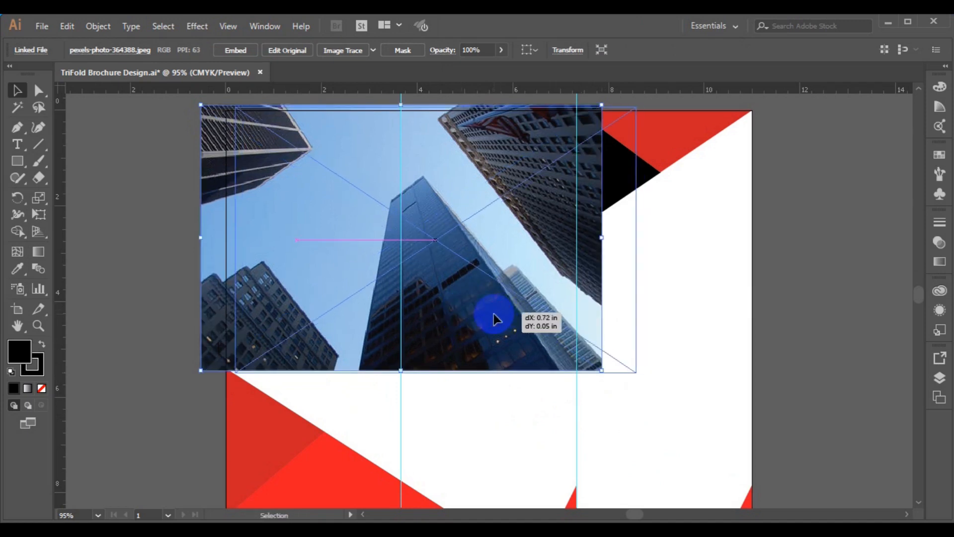
Step: Bring the black left-edge triangle to the front, above the skyscraper photo
{"action": "right_click", "coordinate": [230, 293]}
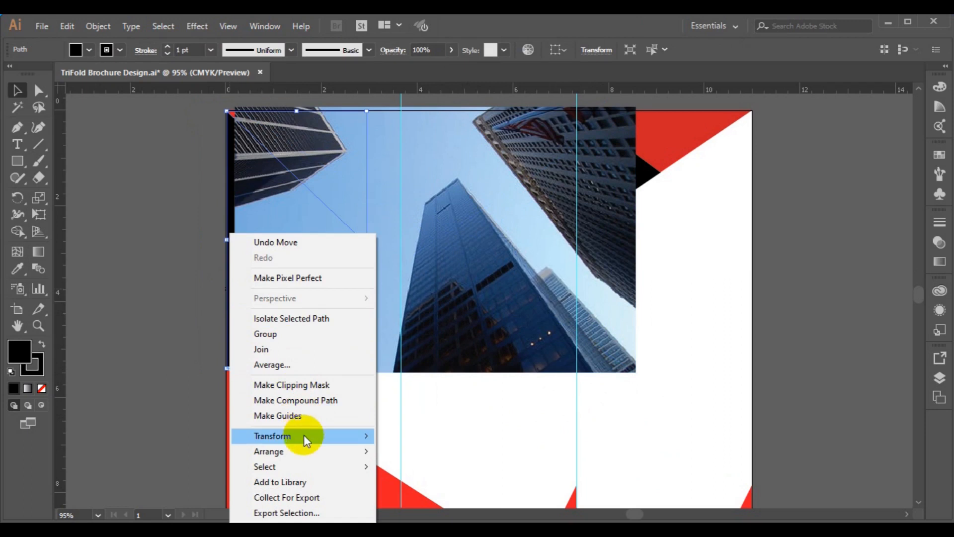
{"action": "mouse_move", "coordinate": [316, 452]}
{"action": "left_click", "coordinate": [404, 451]}
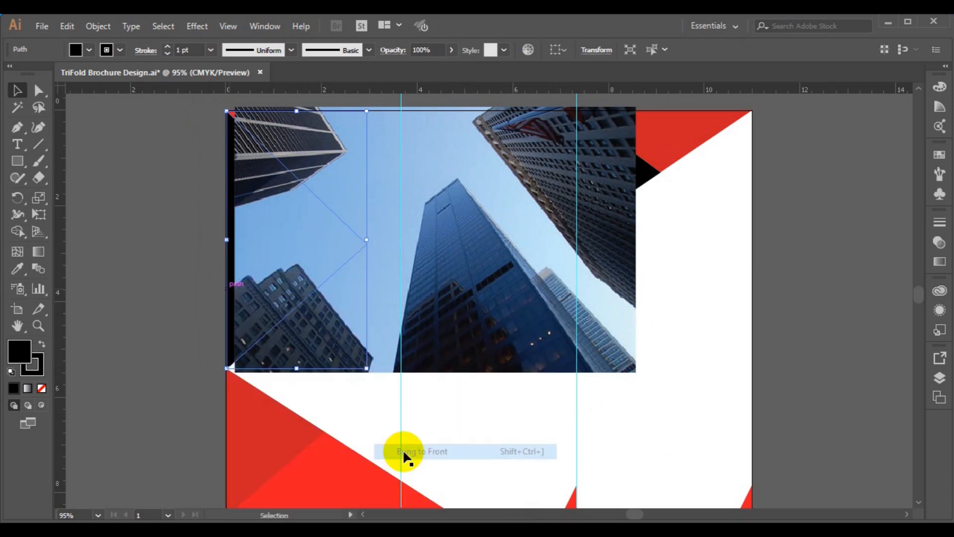
Step: Move the skyscraper photo left behind the black triangle until its left edge lines up with the page's left edge
{"action": "left_click", "coordinate": [377, 321], "text": "shift"}
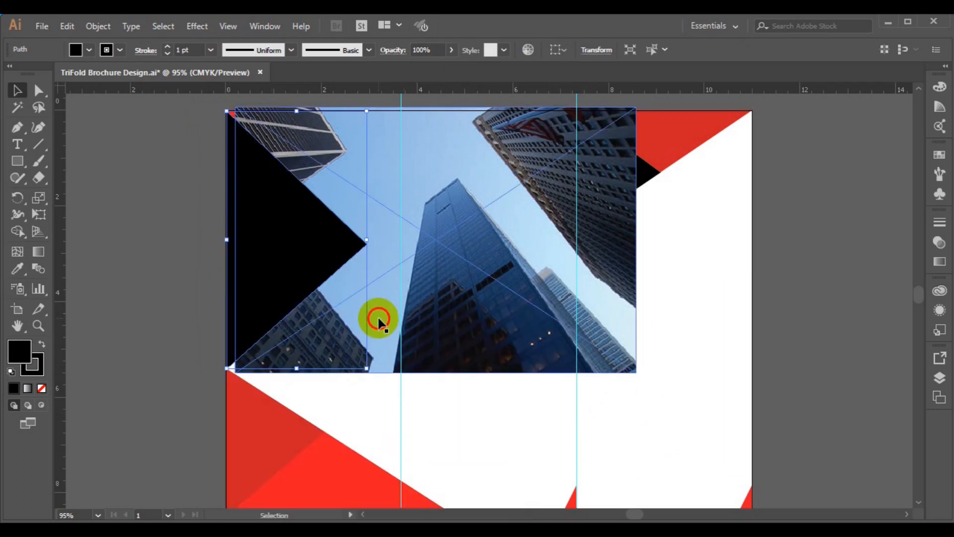
{"action": "left_click_drag", "start_coordinate": [378, 318], "coordinate": [365, 318]}
{"action": "left_click", "coordinate": [295, 284], "text": "shift"}
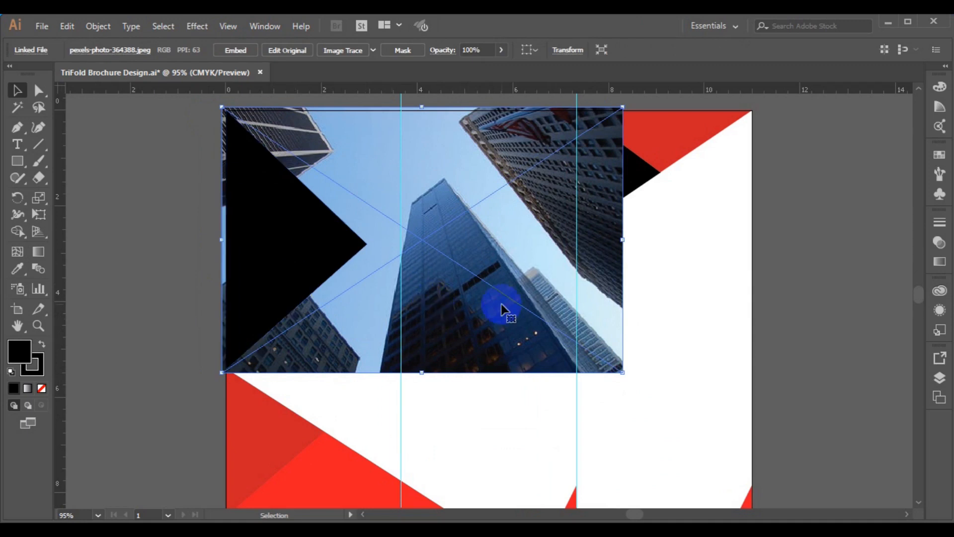
{"action": "left_click_drag", "start_coordinate": [502, 309], "coordinate": [507, 313]}
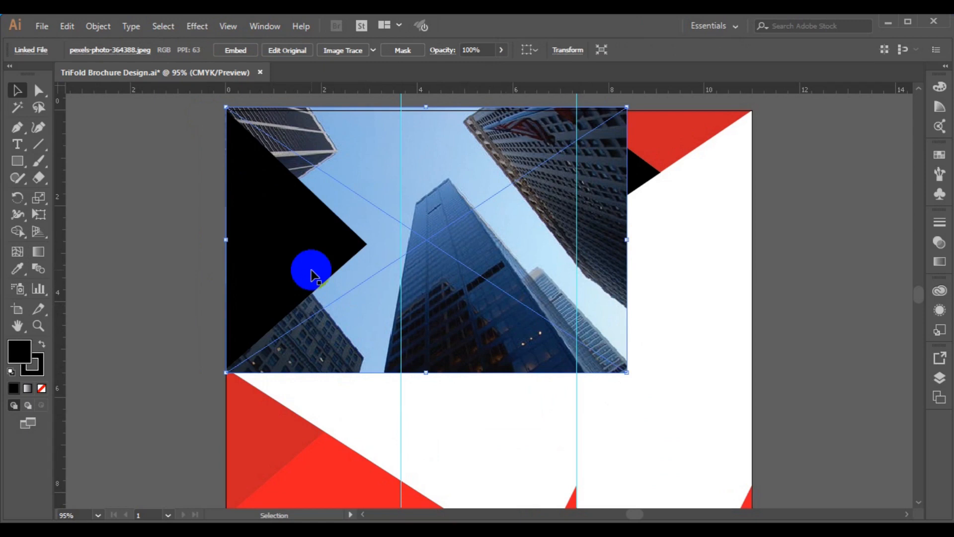
Step: Clip the skyscraper photo to the black left-edge triangle with a clipping mask, and deselect it
{"action": "left_click", "coordinate": [292, 274], "text": "shift"}
{"action": "left_click", "coordinate": [288, 275], "text": "shift"}
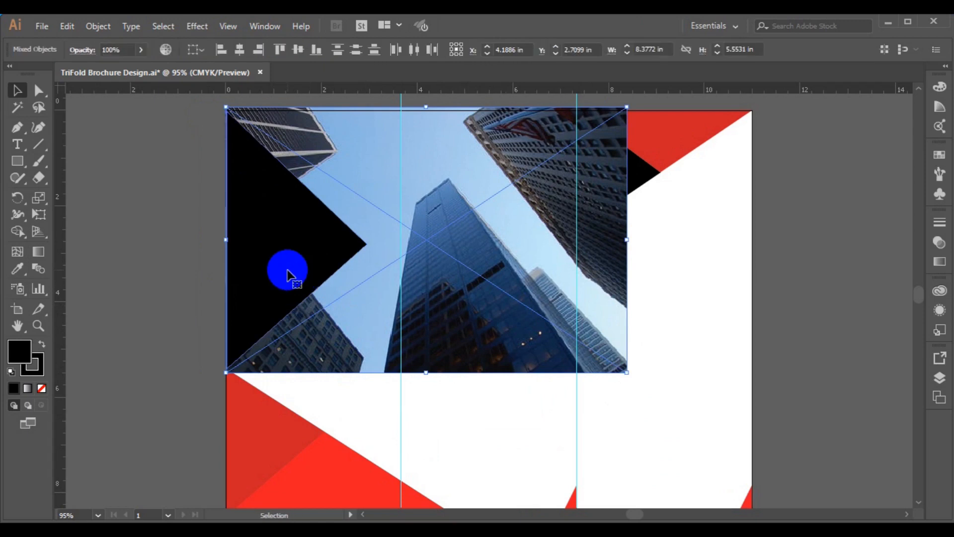
{"action": "right_click", "coordinate": [288, 274]}
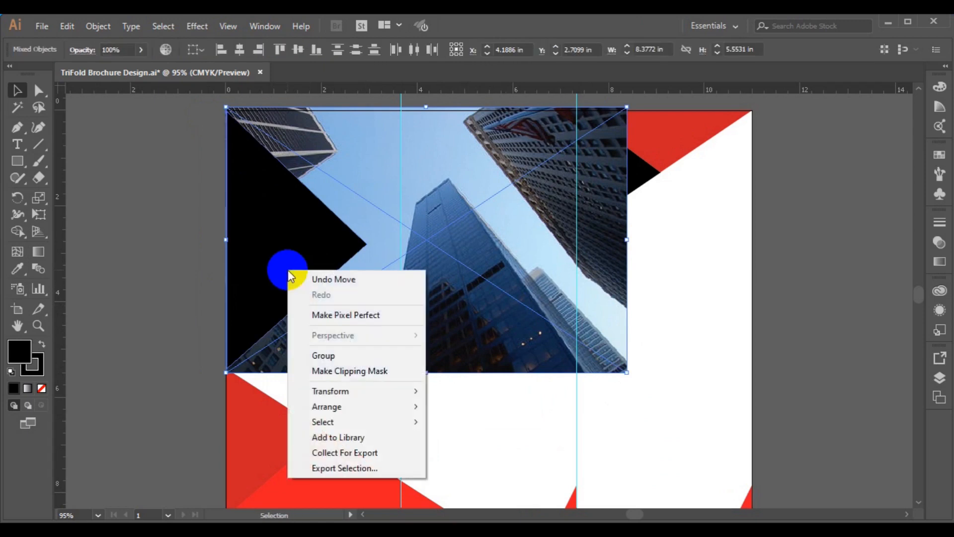
{"action": "left_click", "coordinate": [354, 370]}
{"action": "left_click", "coordinate": [811, 323]}
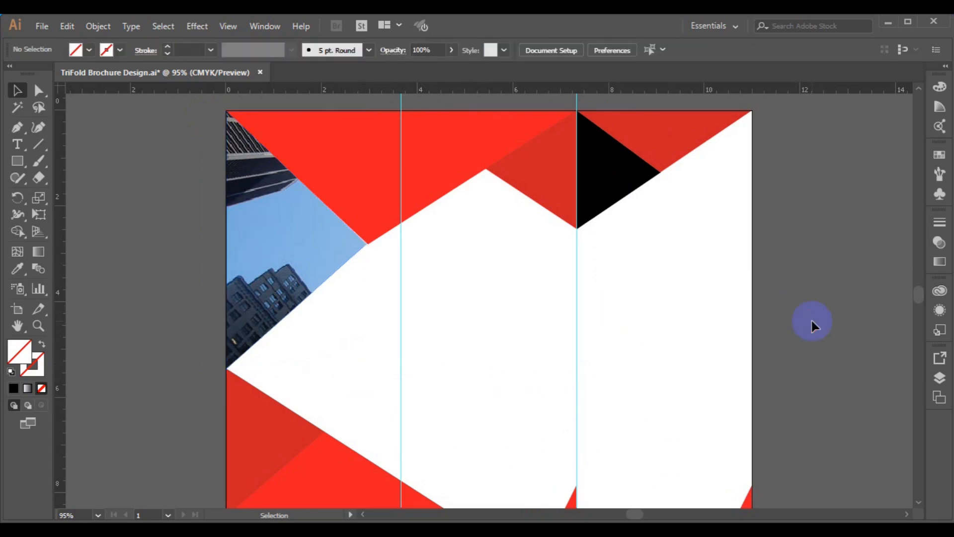